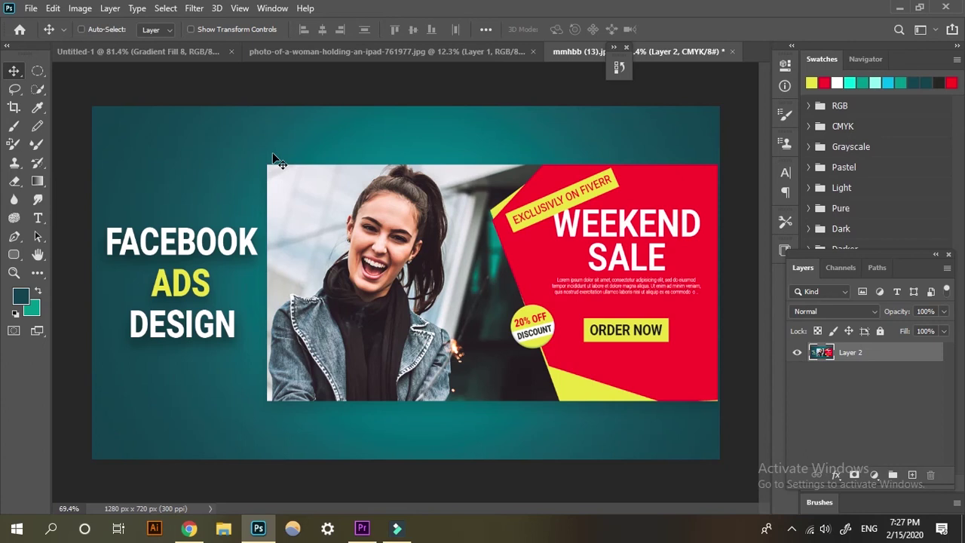
- Open the New Document dialog, which shows the 336 x 188 px Untitled-2 preset
click(31, 11)
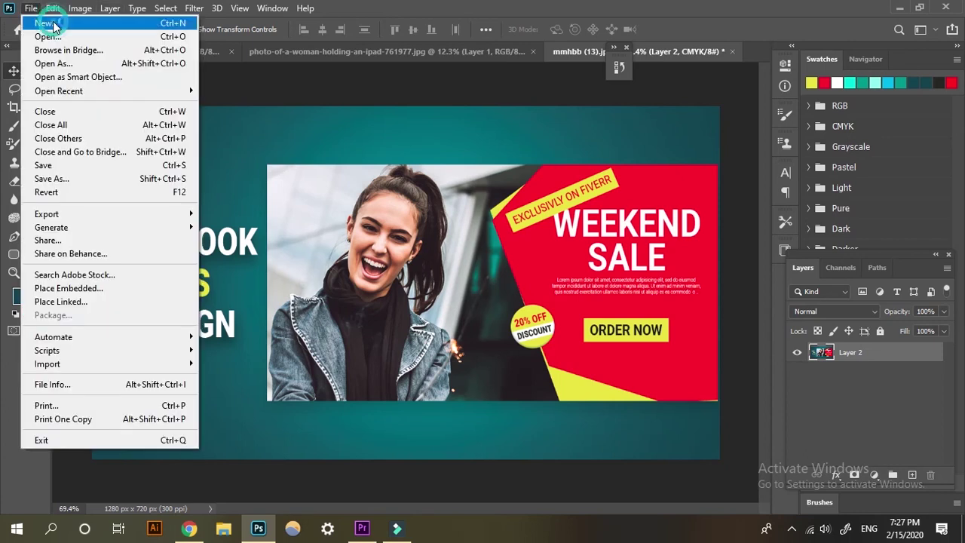
click(39, 22)
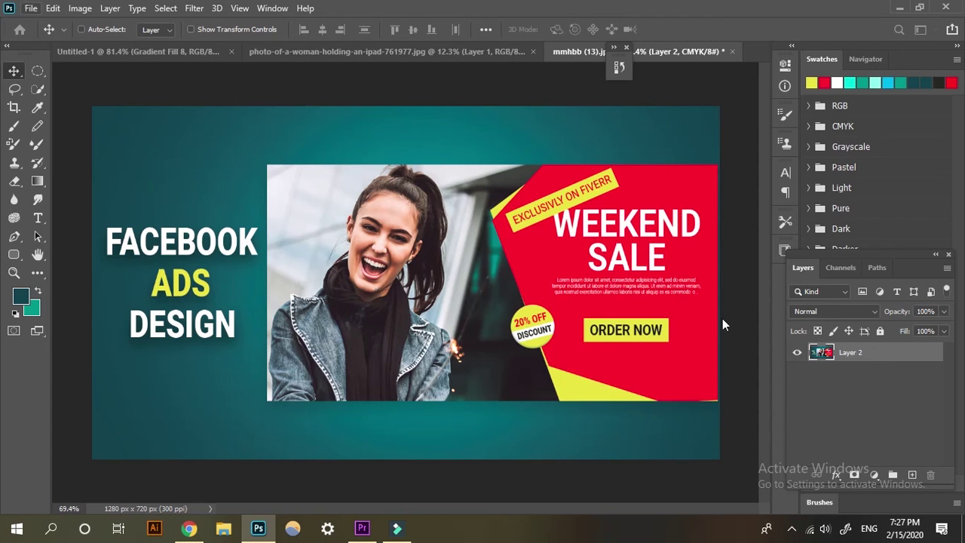
key(ctrl+n)
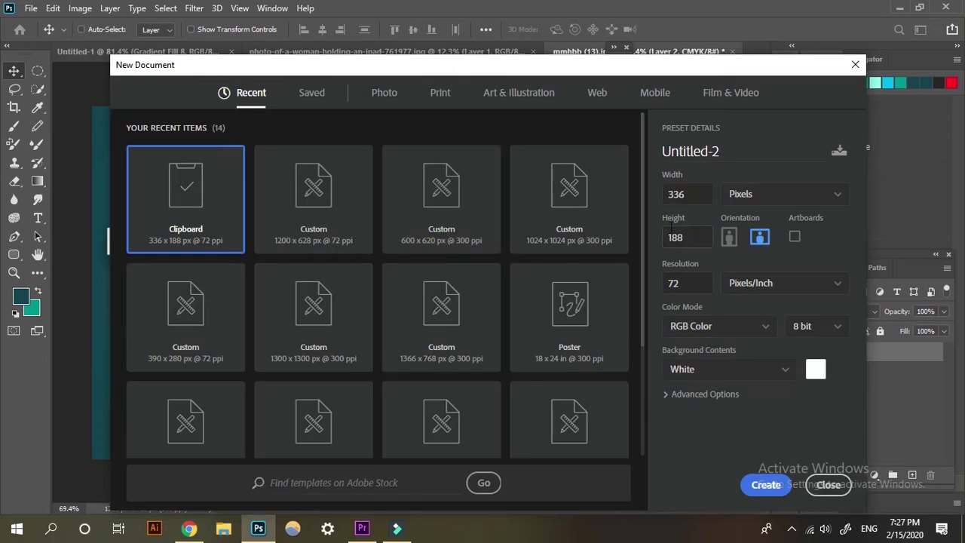
- Create a 1200 × 628 px RGB Color document at 72 ppi
click(700, 194)
double_click(696, 195)
text(12)
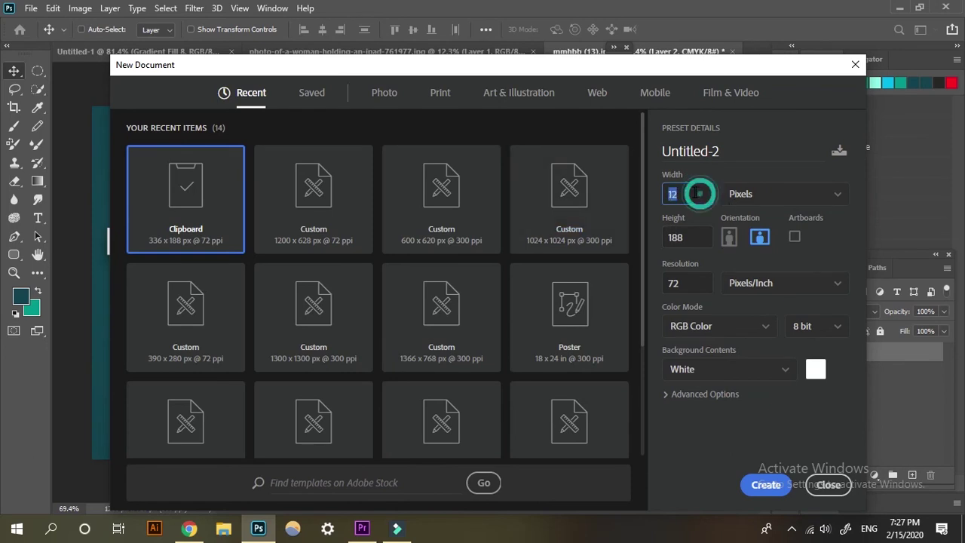
text(00)
click(690, 238)
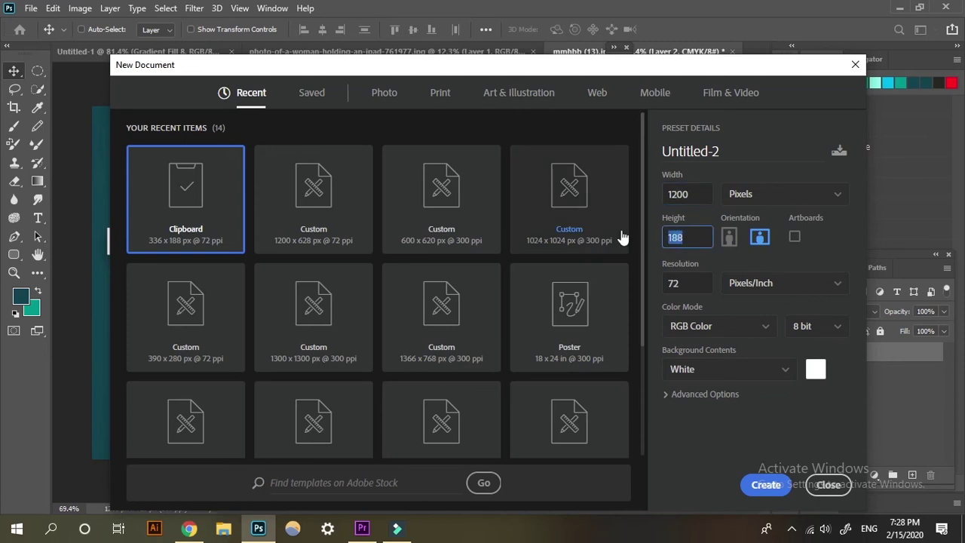
text(62)
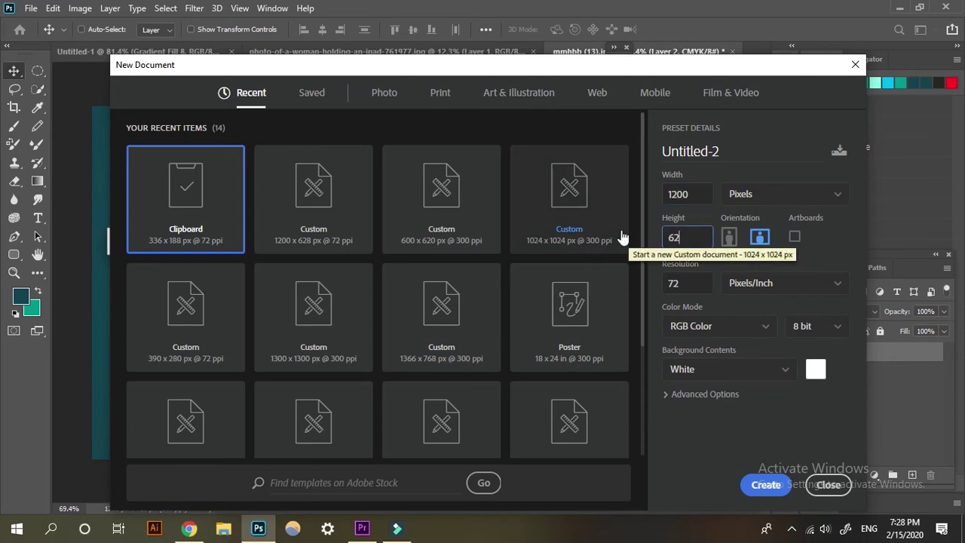
text(8)
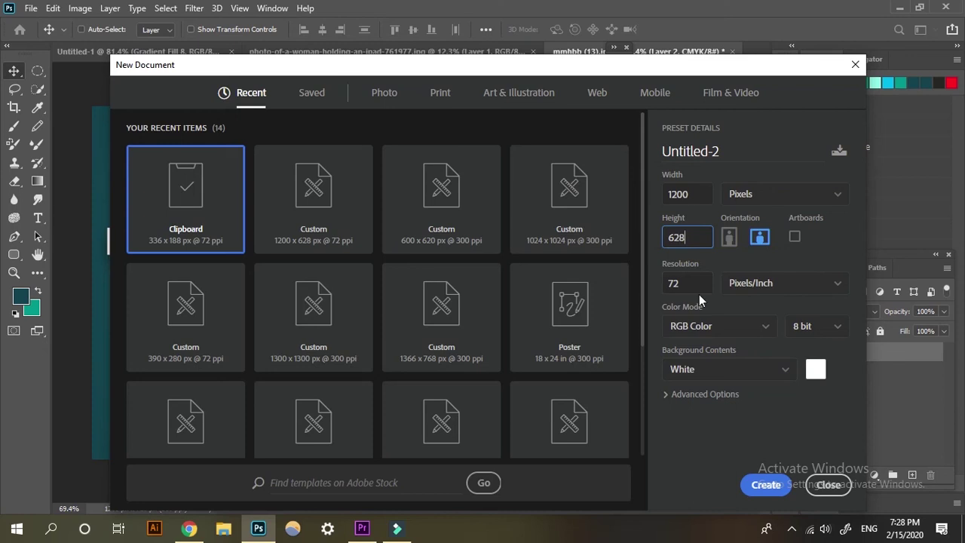
click(727, 332)
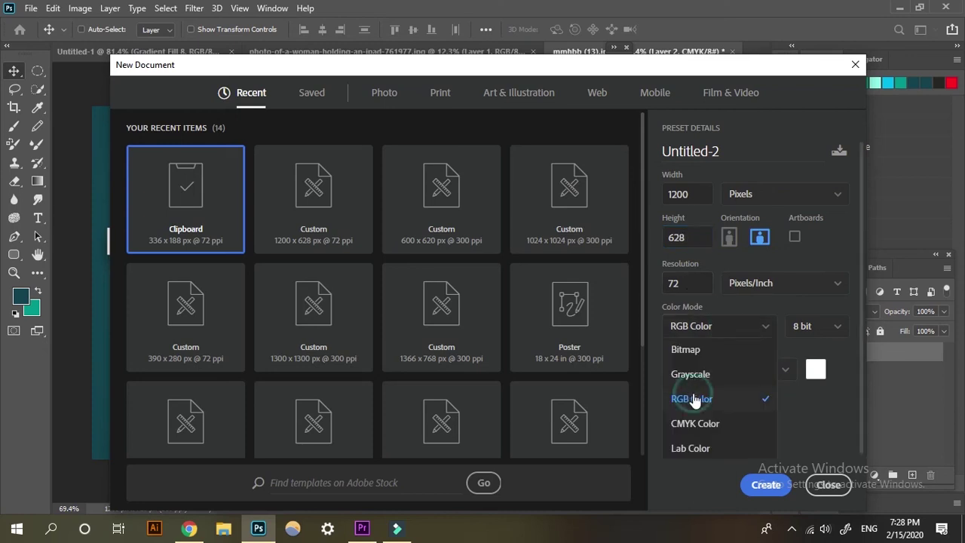
click(696, 400)
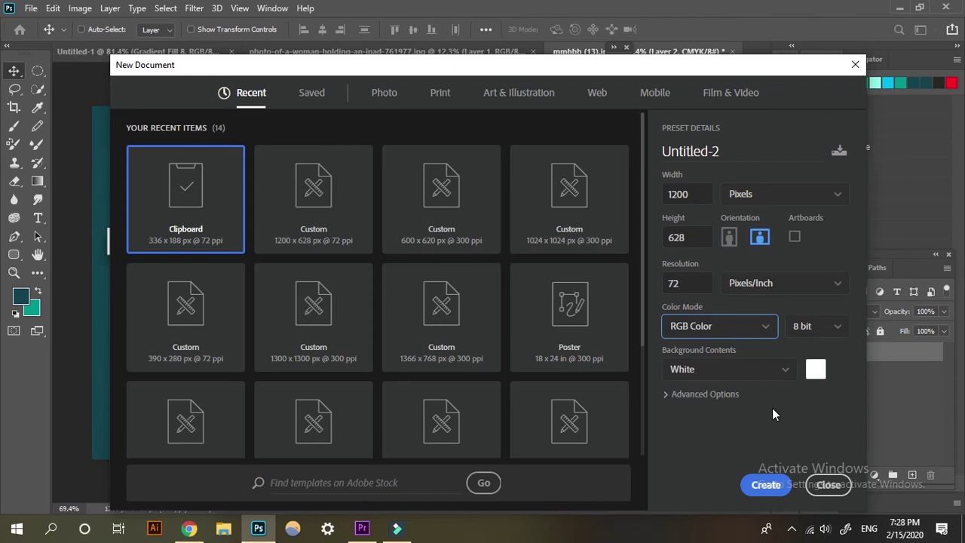
click(762, 486)
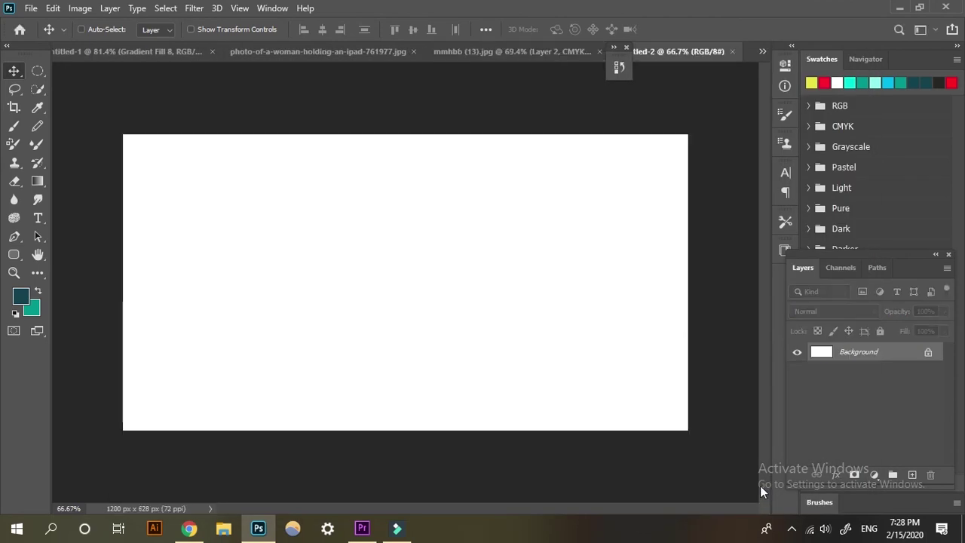
- Unlock the Background as Layer 0 and drag the downloaded woman photo in from Chrome
click(928, 352)
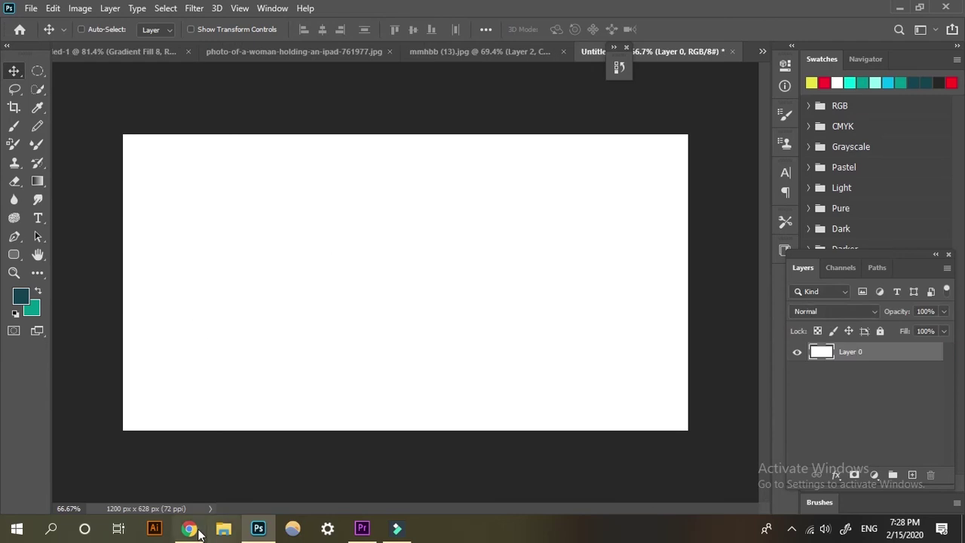
click(189, 528)
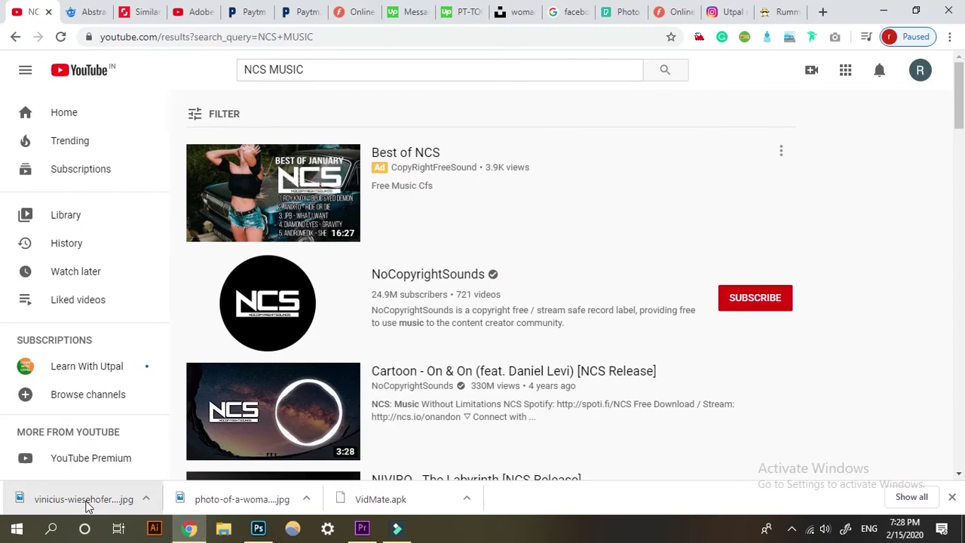
mouse_move(83, 497)
mouse_down()
mouse_move(320, 456)
mouse_move(343, 510)
mouse_up()
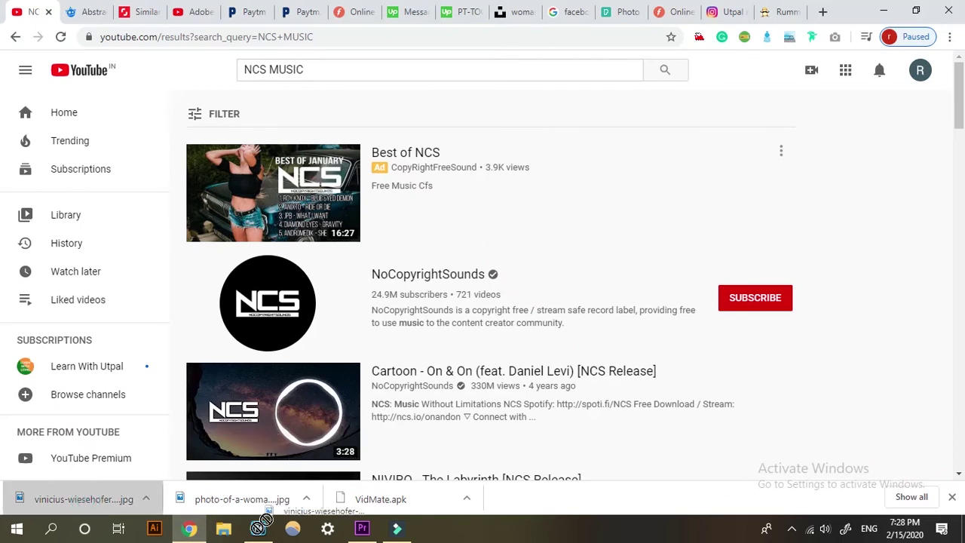
mouse_move(343, 510)
mouse_down()
mouse_move(457, 351)
mouse_move(292, 280)
mouse_up()
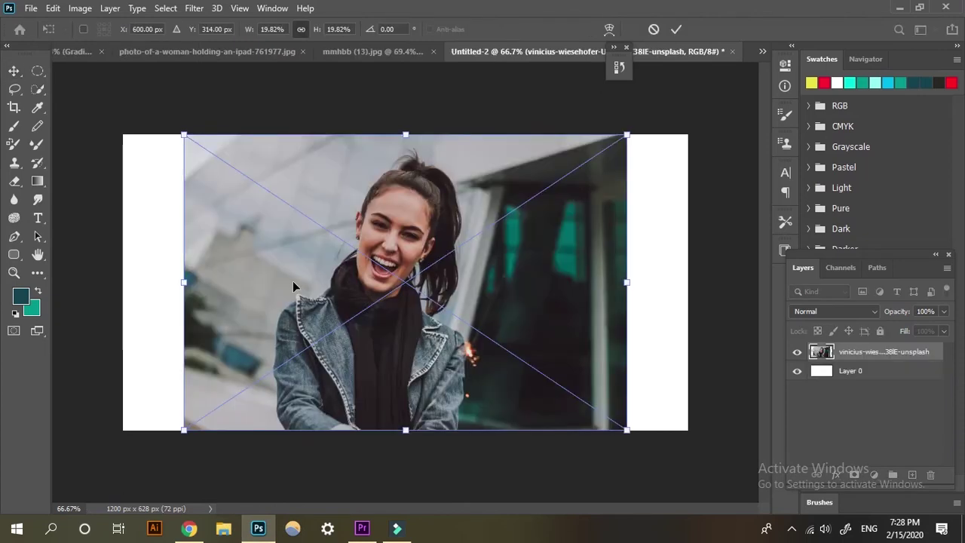
- Move the placed woman photo to the canvas's left side and commit the transform
mouse_move(499, 287)
mouse_down()
mouse_move(355, 286)
mouse_move(360, 275)
mouse_up()
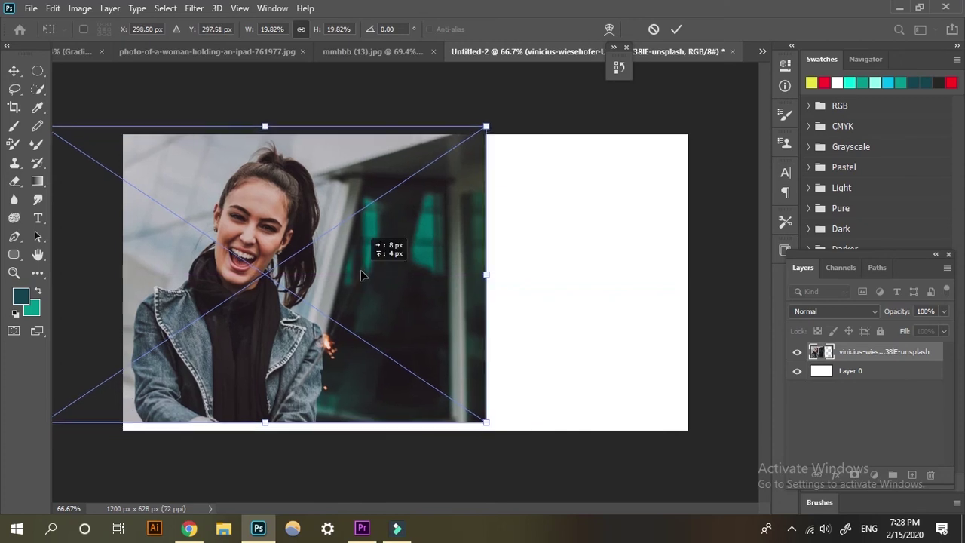
click(676, 28)
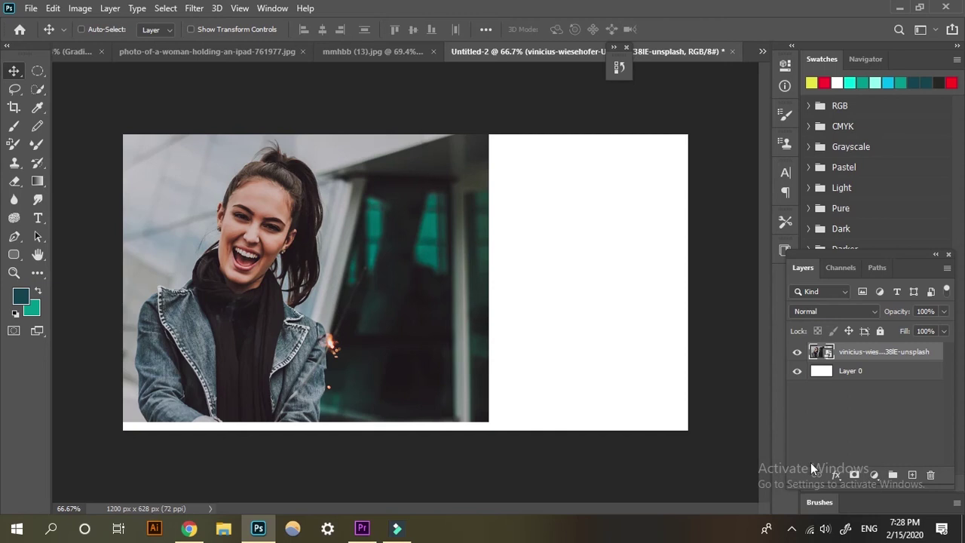
- Add a Levels adjustment layer with the white input slider set to 203
click(874, 475)
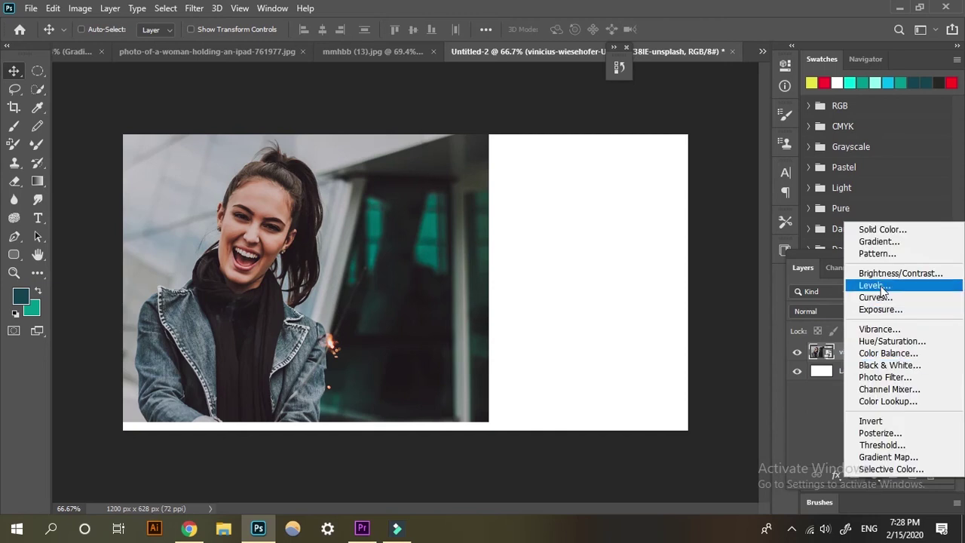
click(878, 284)
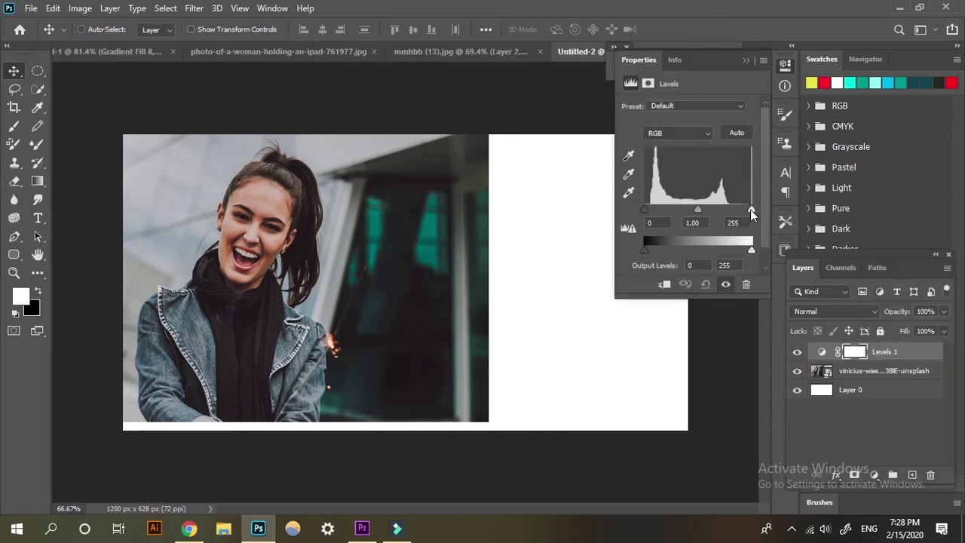
drag(750, 209, 729, 208)
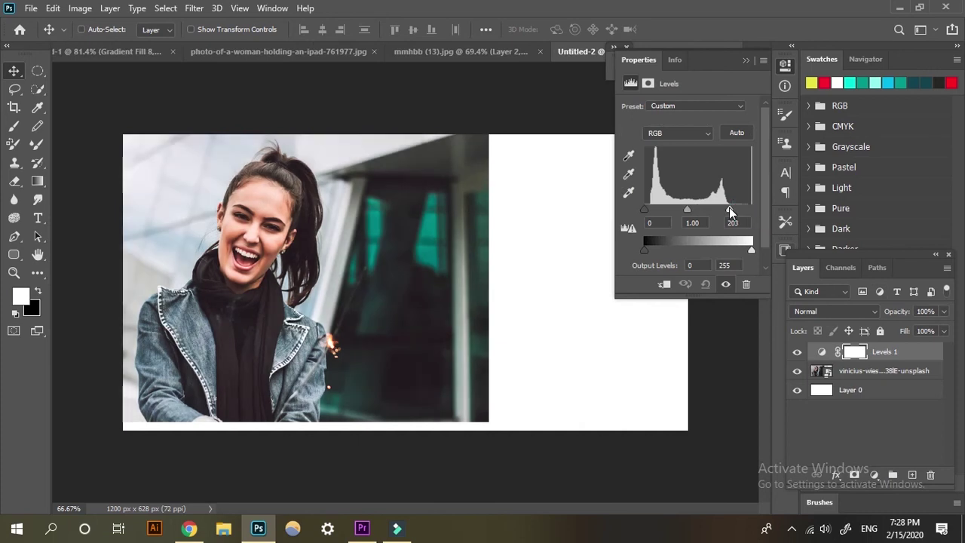
click(746, 61)
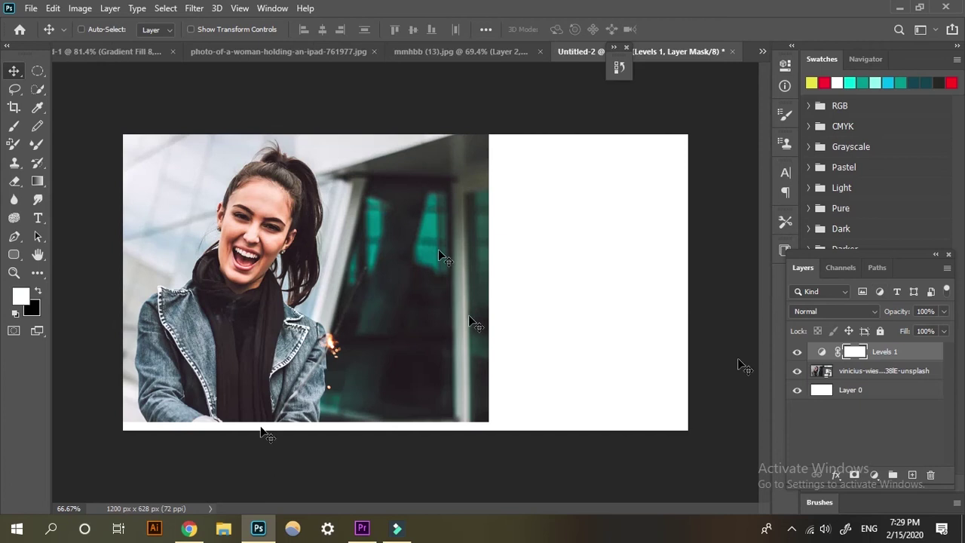
- On a new layer, start a Pen path for the right-side panel angling into the photo
click(912, 477)
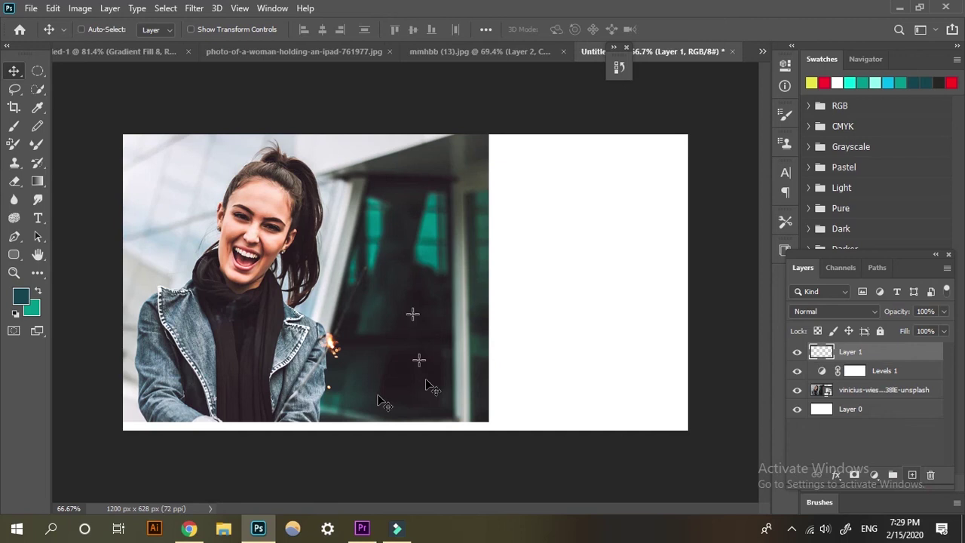
key(p)
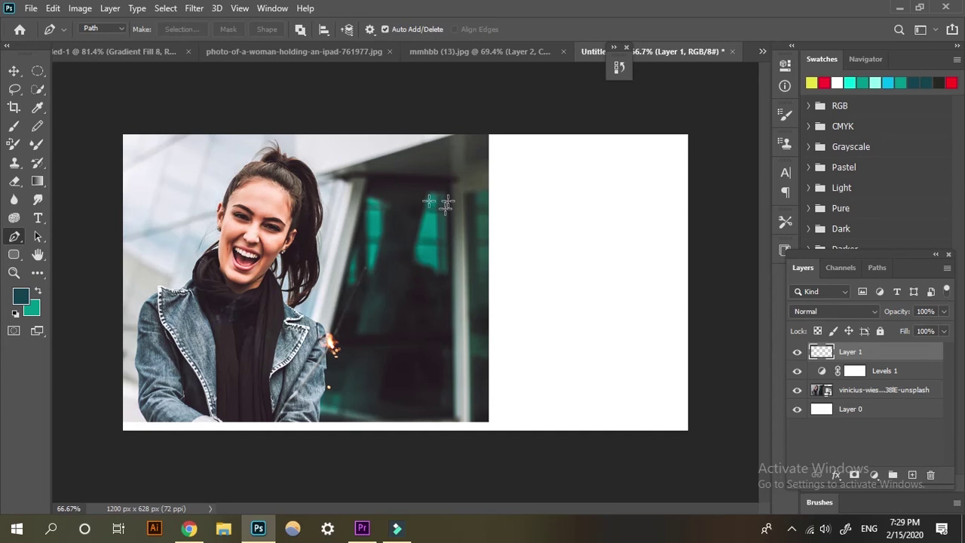
click(477, 119)
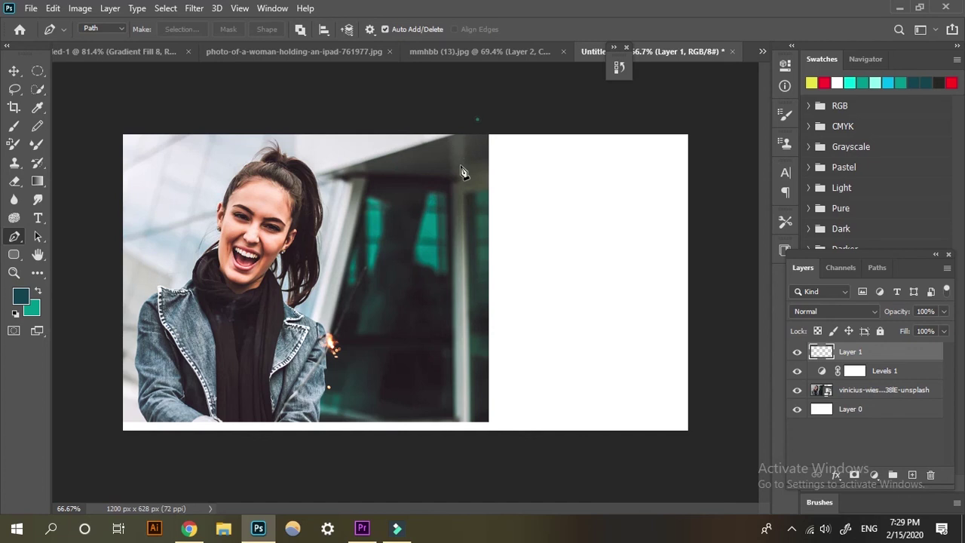
click(407, 291)
click(484, 453)
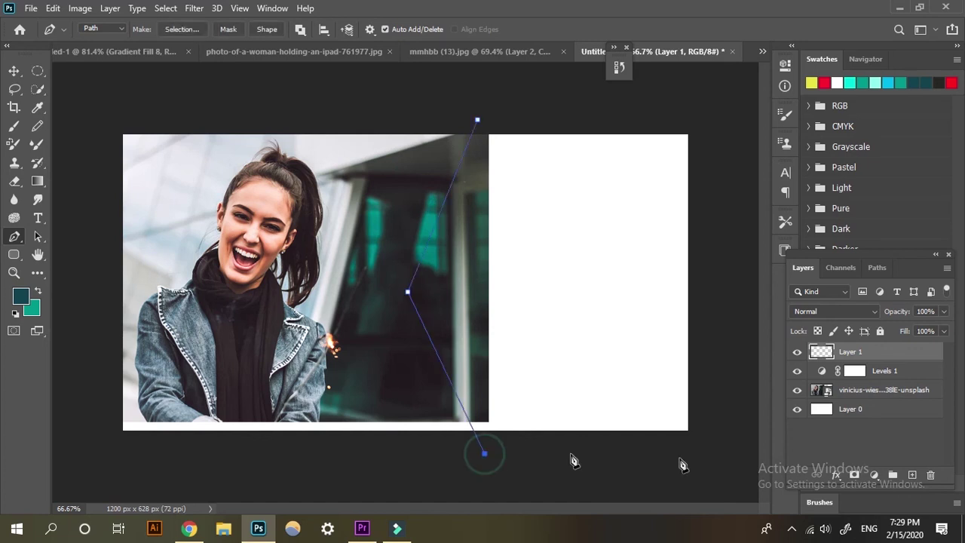
click(714, 450)
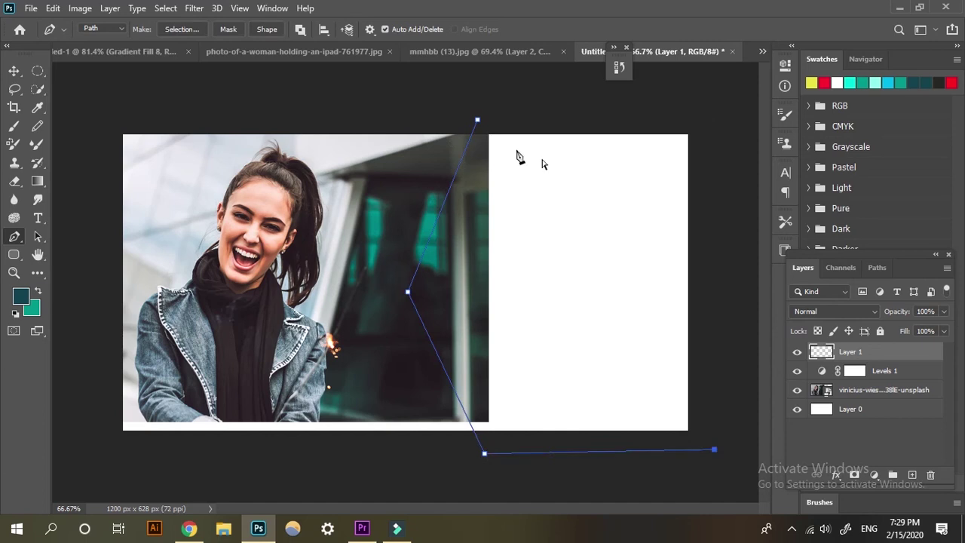
- Redraw the notched panel path around the canvas's right side and close it
click(489, 127)
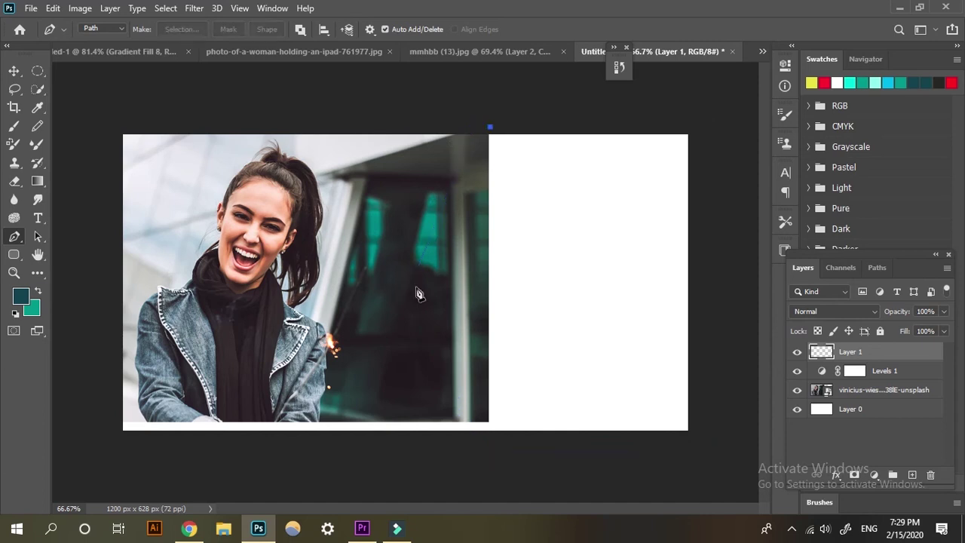
click(414, 294)
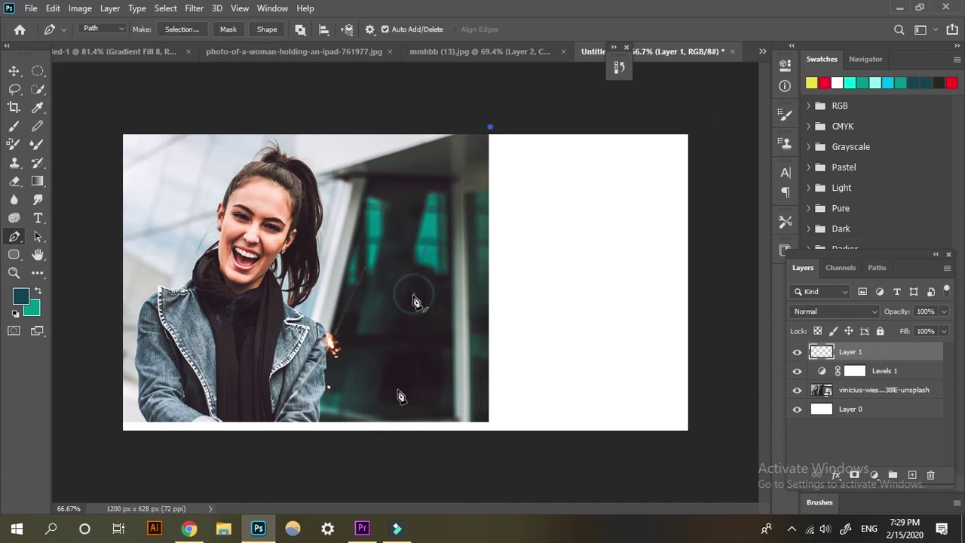
click(500, 446)
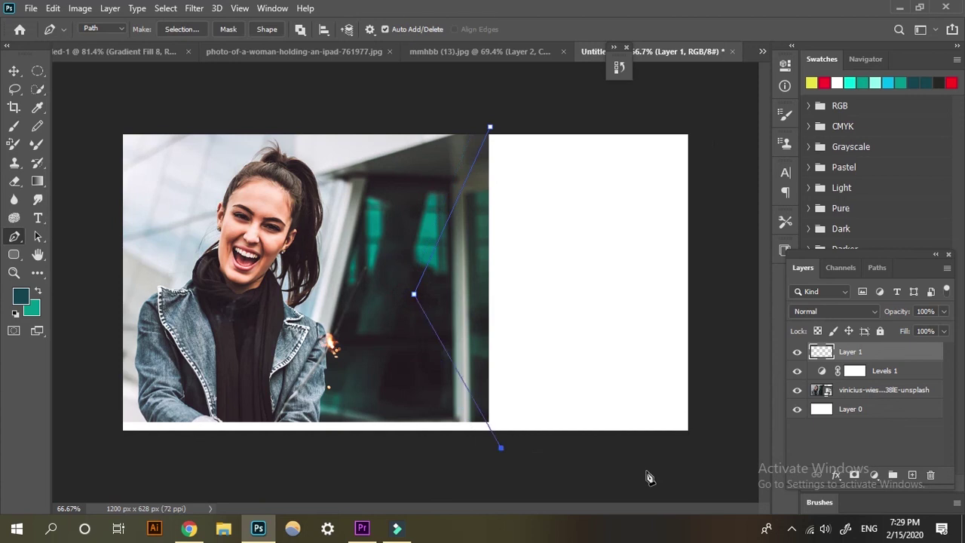
click(717, 458)
click(709, 113)
click(489, 128)
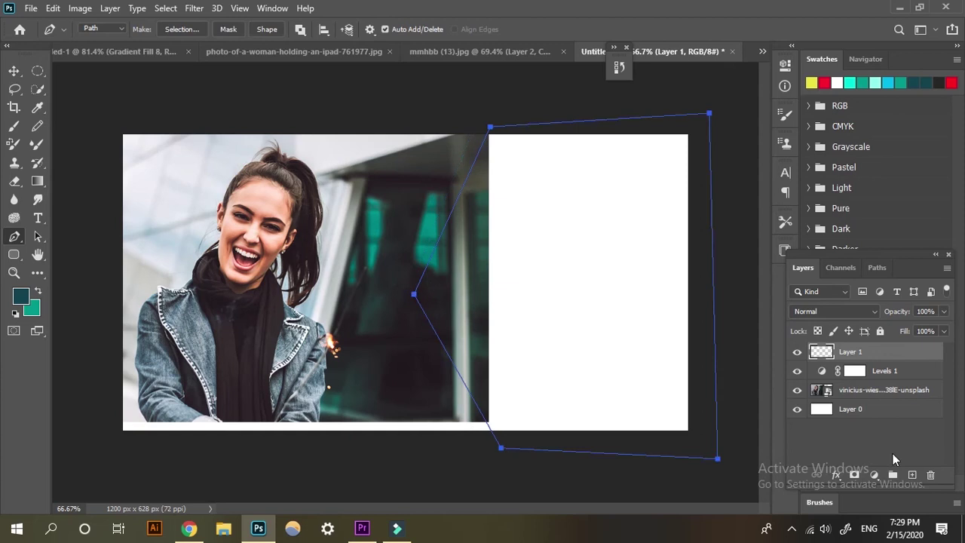
- Fill the panel shape with yellow #e8e613 as Color Fill 1
click(874, 474)
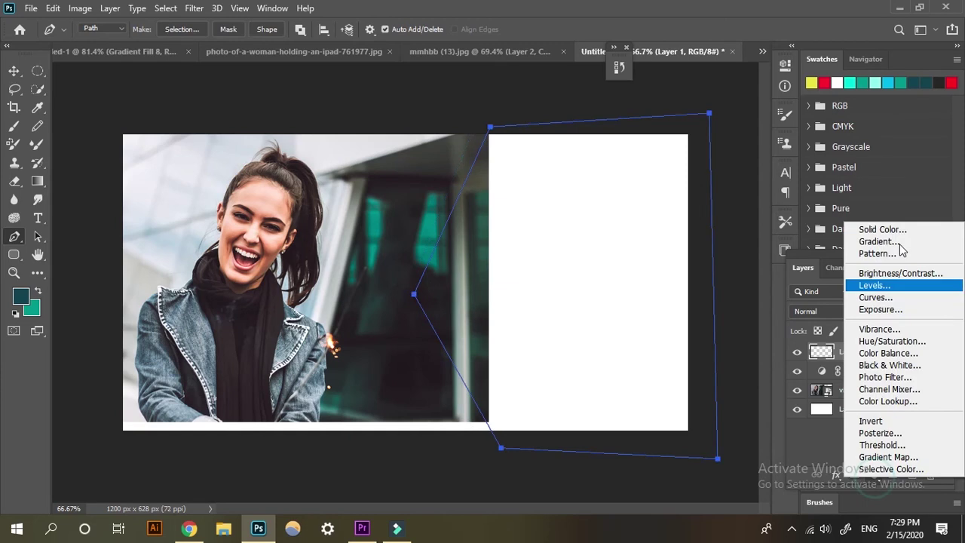
key(Escape)
key(alt+BackSpace)
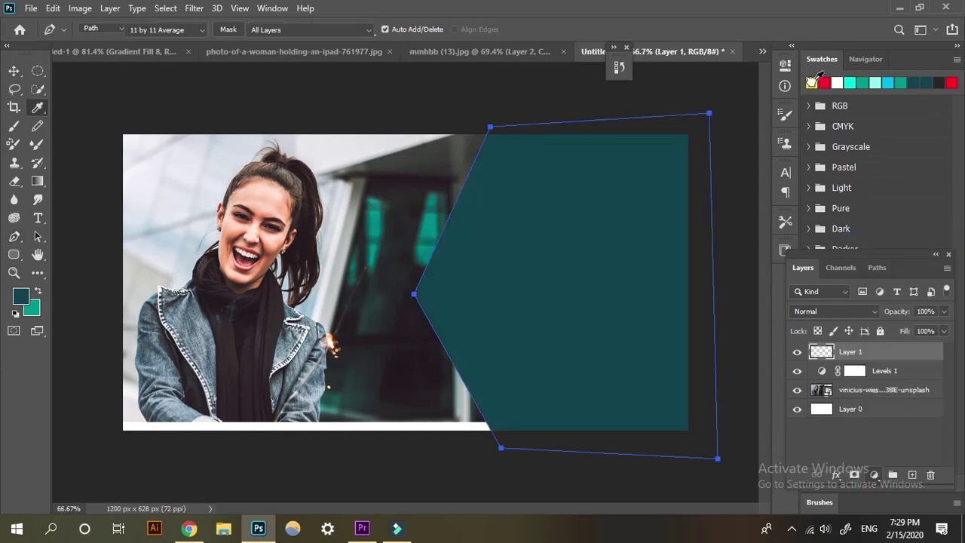
click(812, 83)
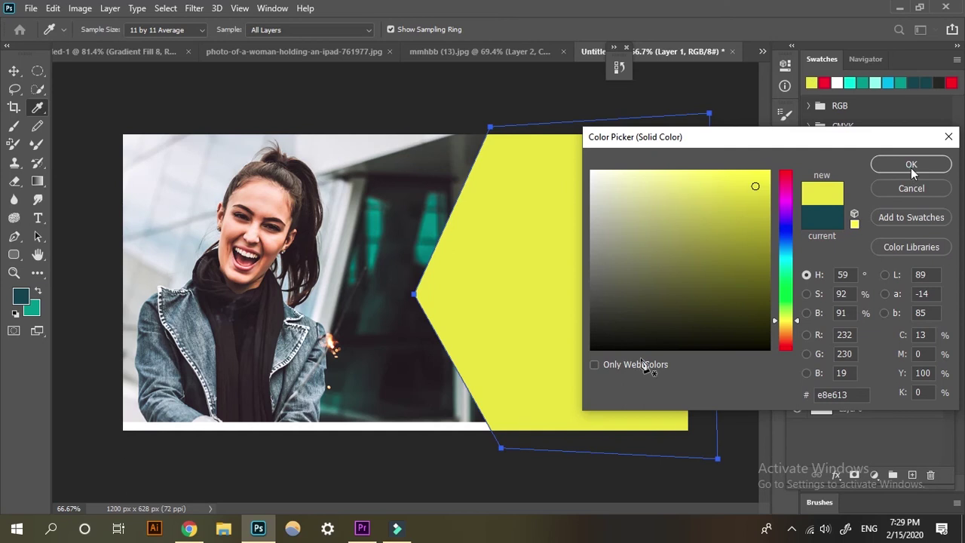
key(Return)
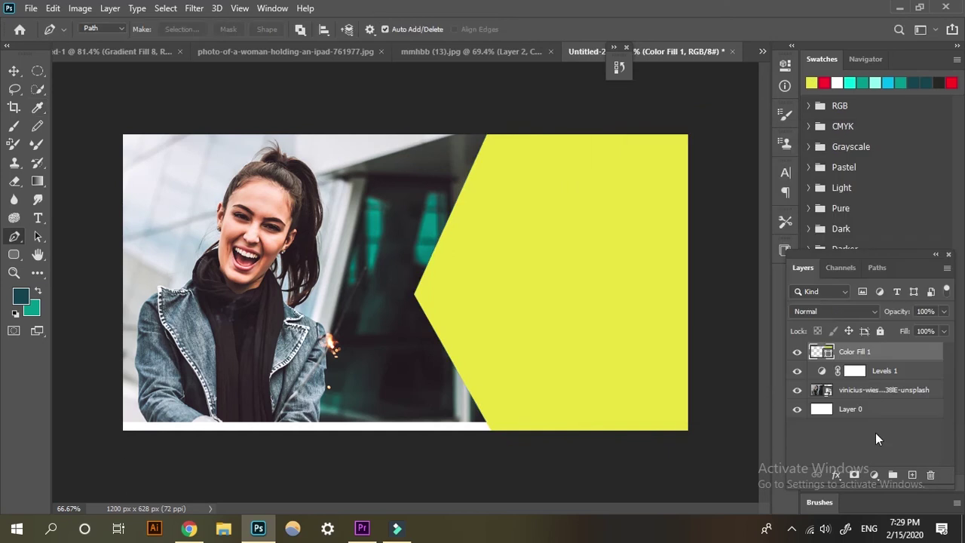
click(911, 475)
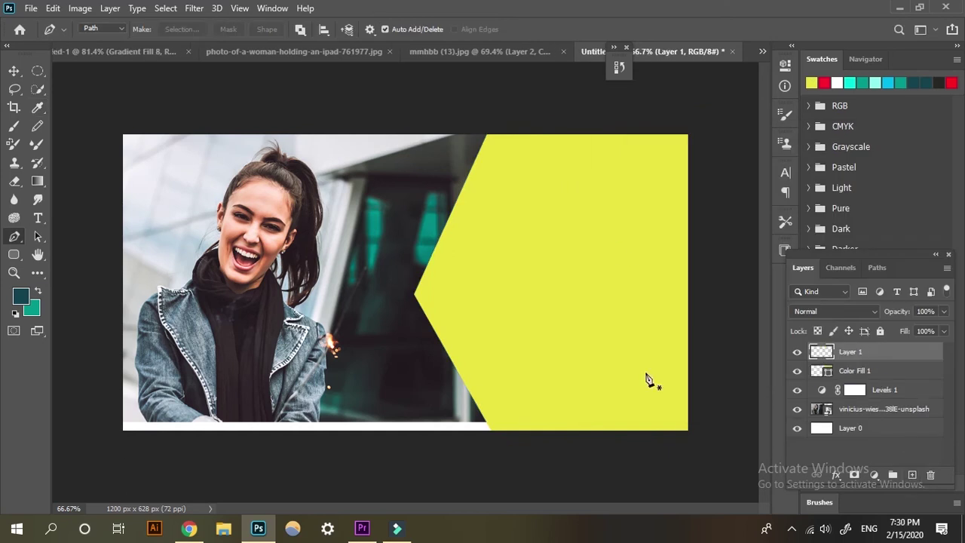
- Draw a closed Pen path over the yellow panel, inset from its notched left edge
click(491, 125)
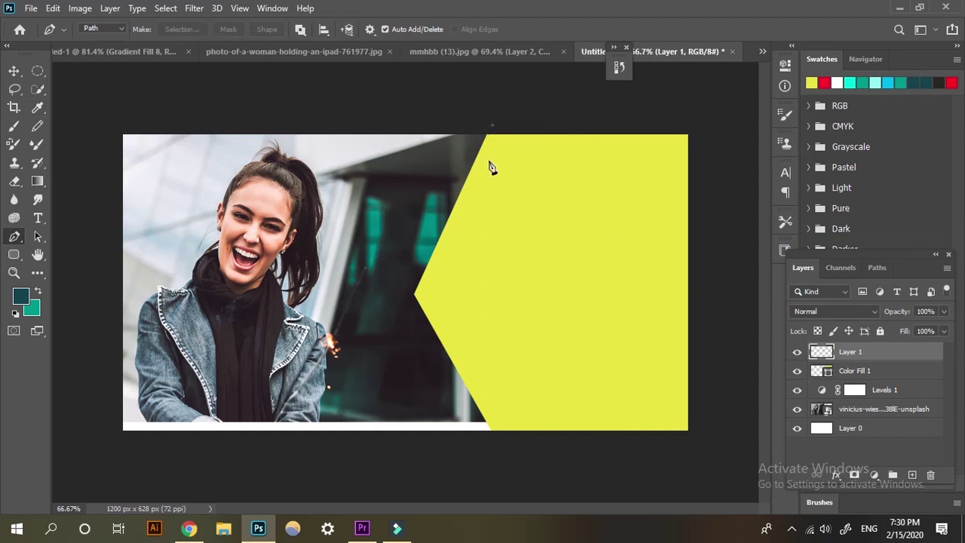
click(430, 273)
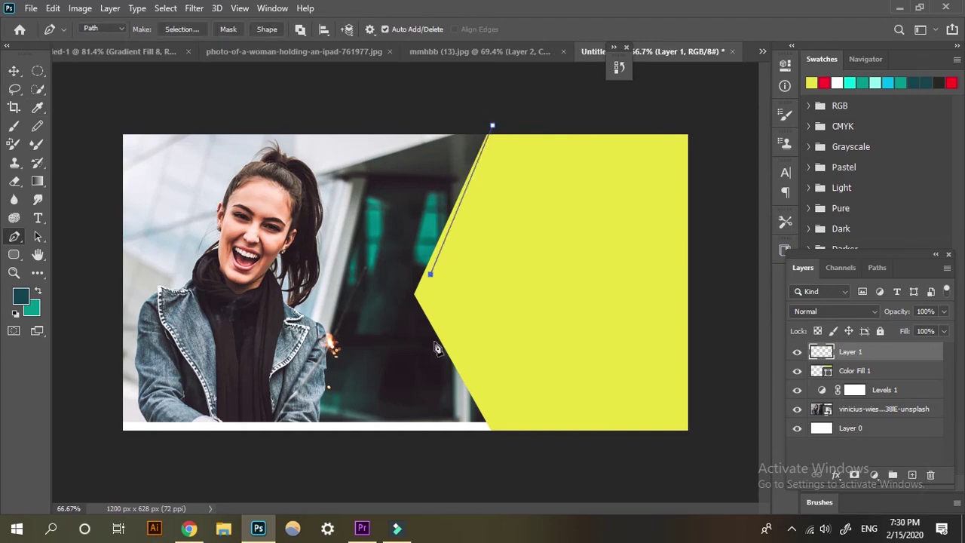
click(558, 432)
key(ctrl+z)
click(541, 443)
click(710, 456)
click(709, 119)
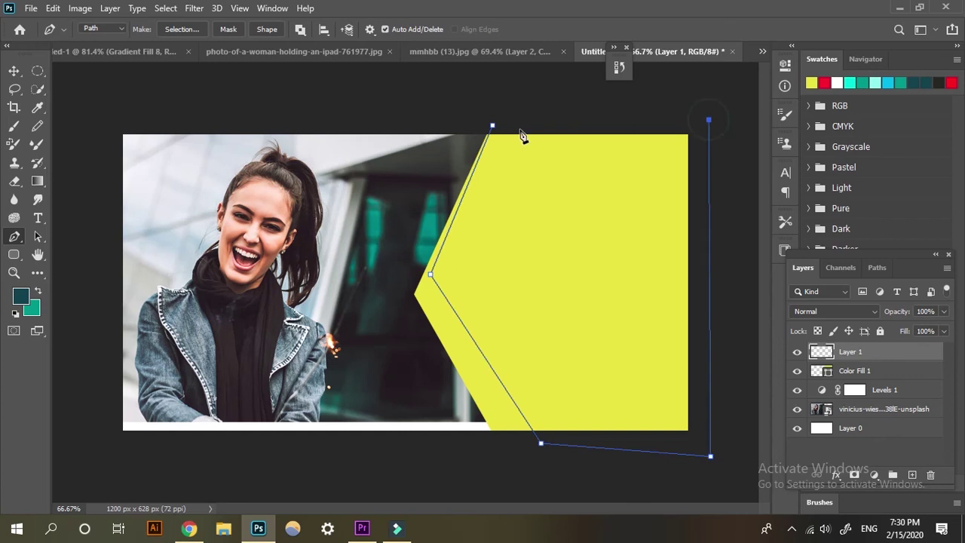
click(492, 125)
- Fill the path with red #ed2024 as Color Fill 2 and deselect
click(874, 475)
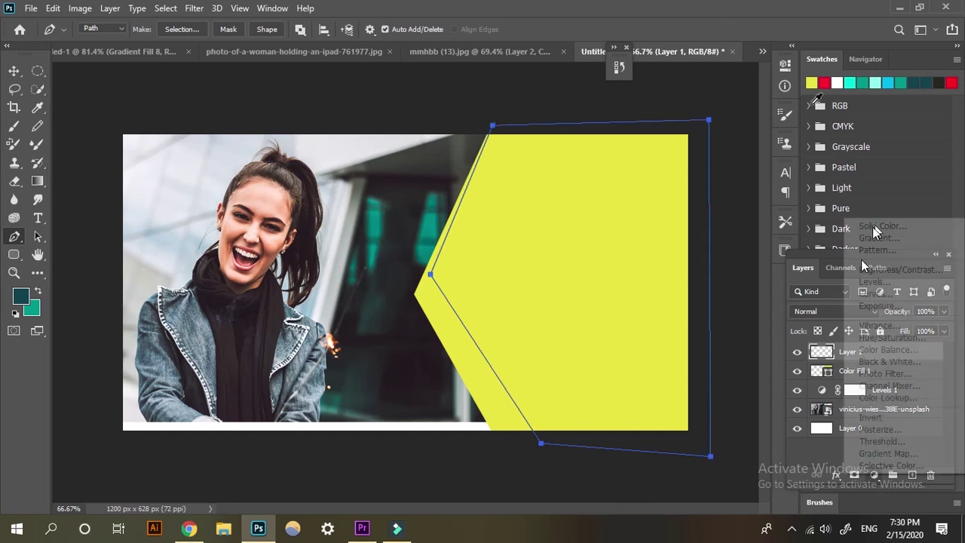
click(874, 230)
click(824, 83)
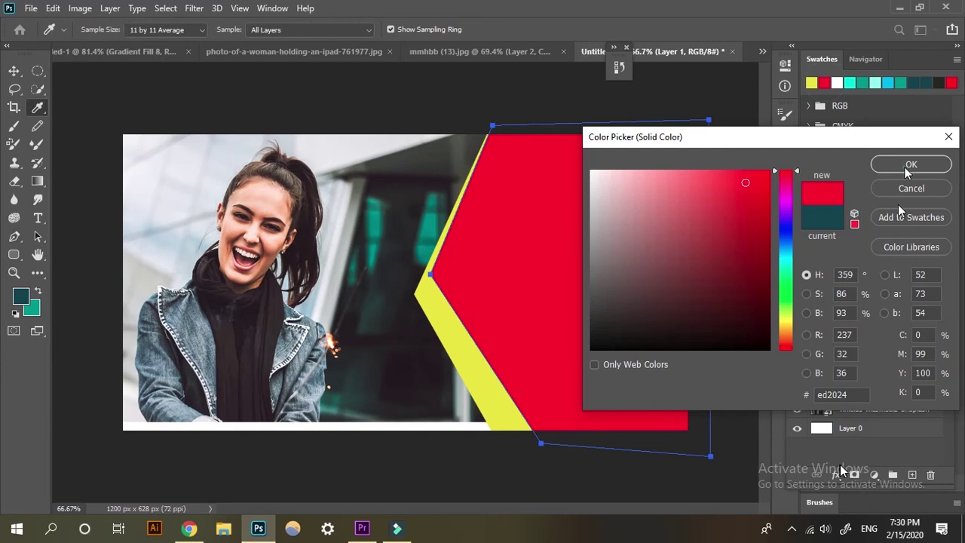
key(Return)
key(ctrl+d)
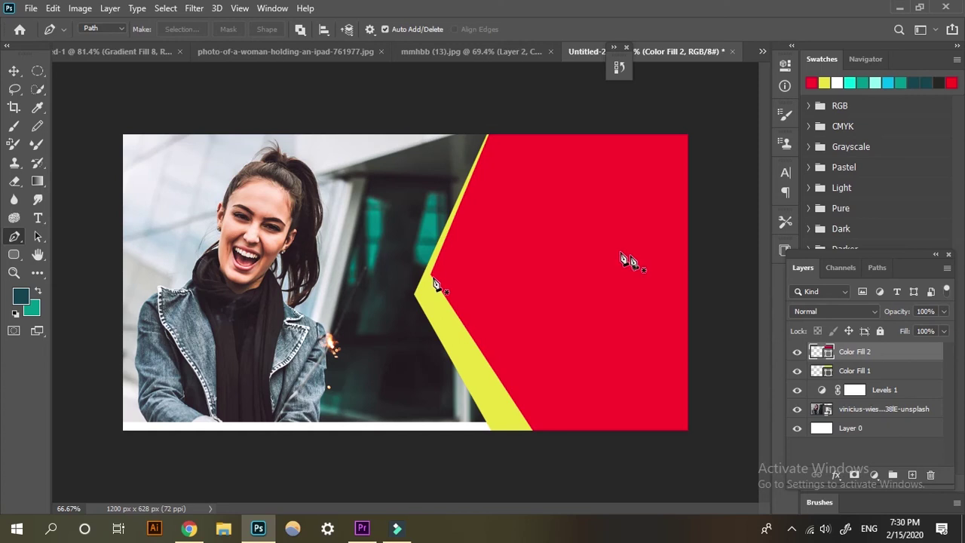
- Select both colour fill layers and move them 12 px left to widen the yellow stripe
shift+click(889, 370)
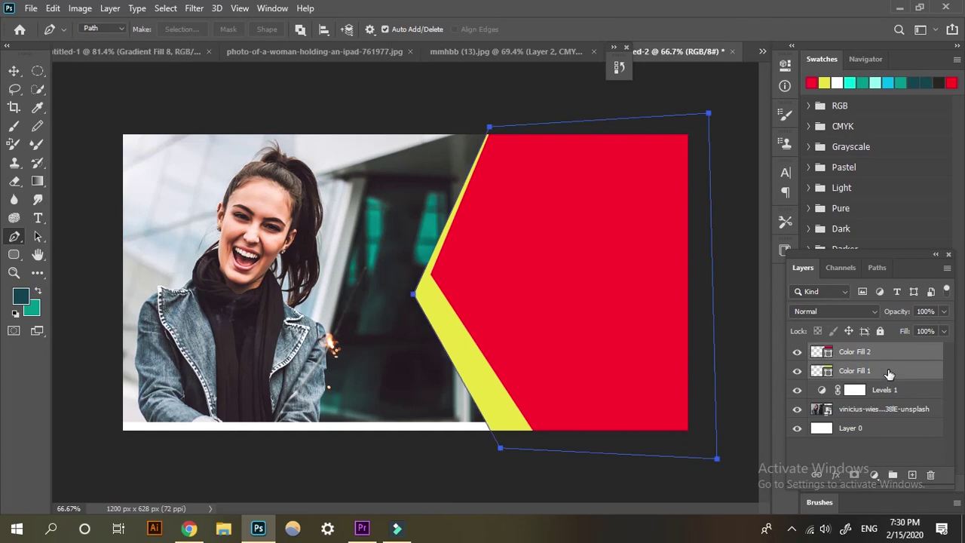
key(shift+Left)
key(shift+Left)
key(shift+Left)
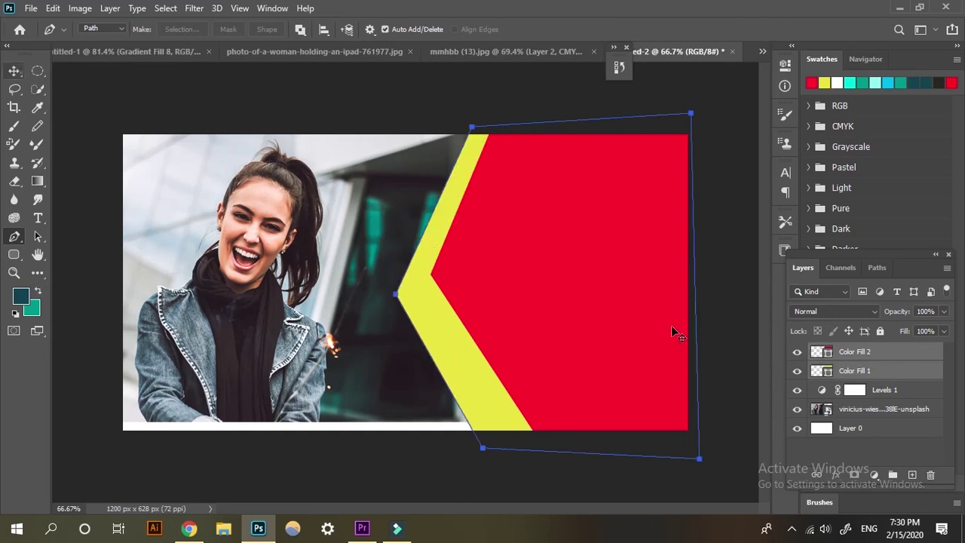
key(v)
drag(544, 277, 564, 287)
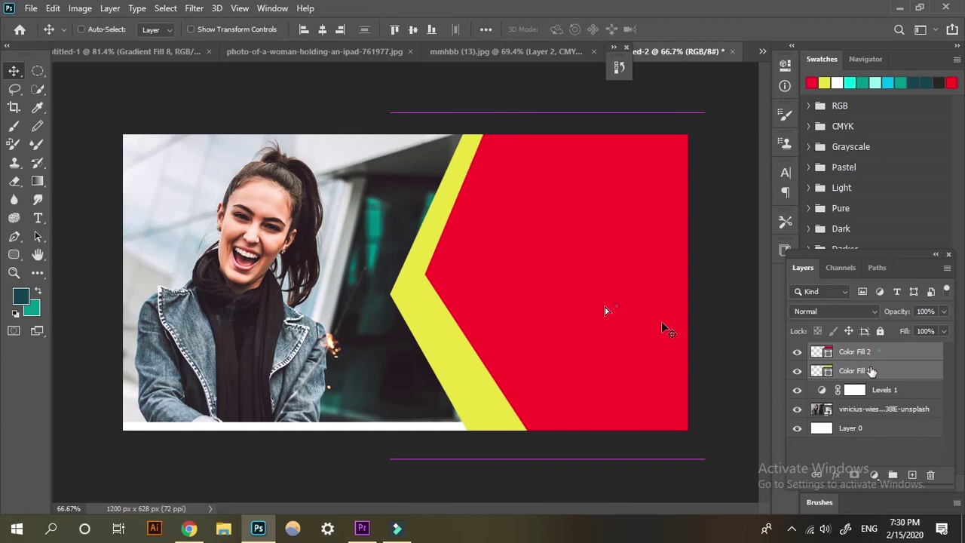
scroll(666, 287, down, 2)
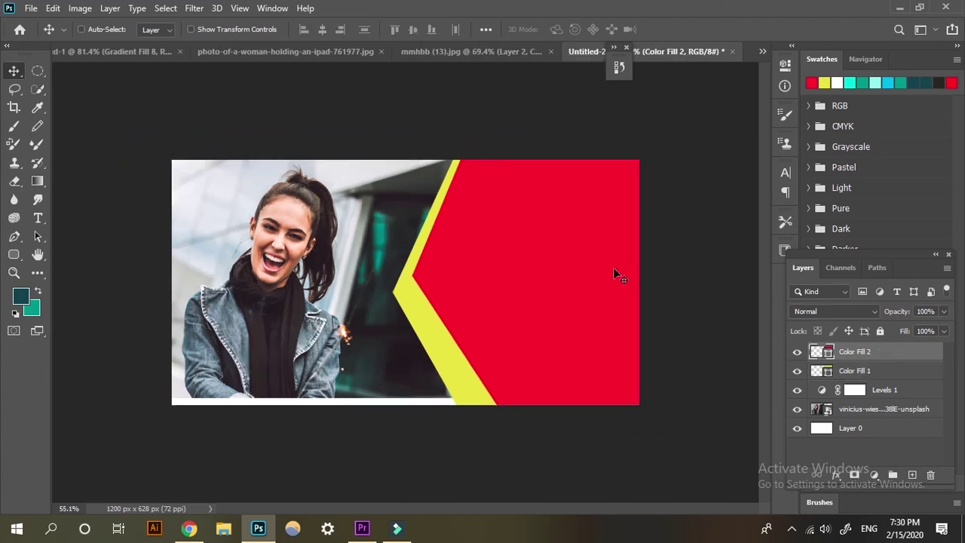
scroll(614, 273, down, 1)
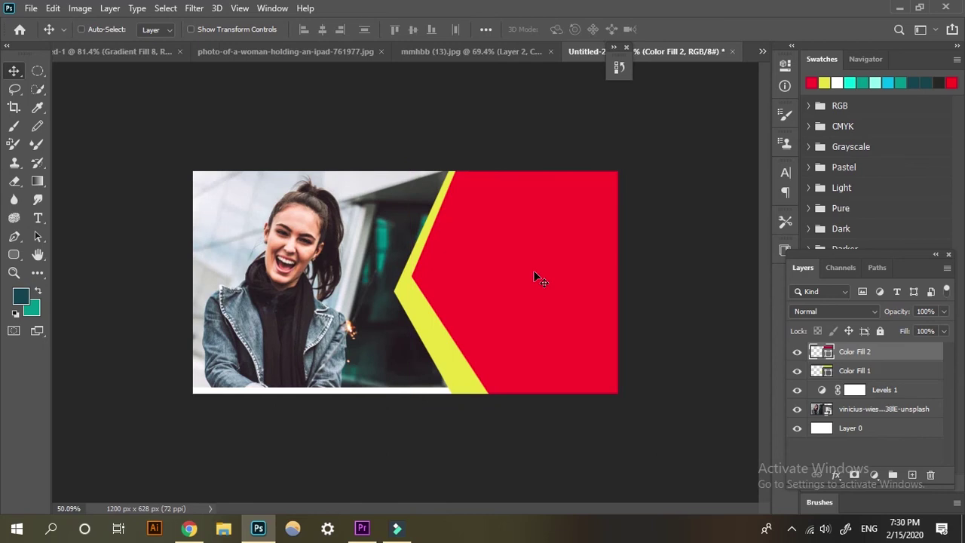
key(t)
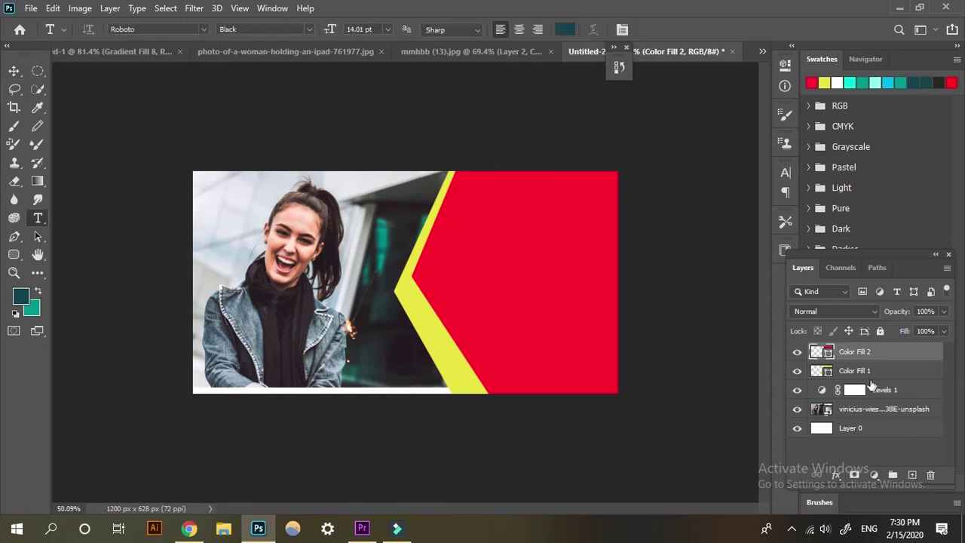
- Place a text box on the red panel styled white #ffffff, about 52 pt, Roboto Bold
click(483, 231)
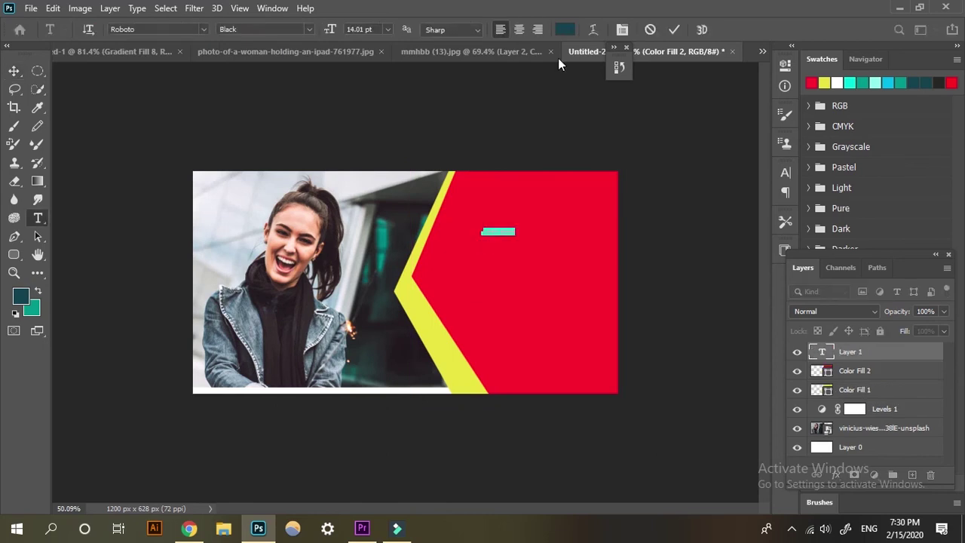
click(565, 30)
text(ffffff)
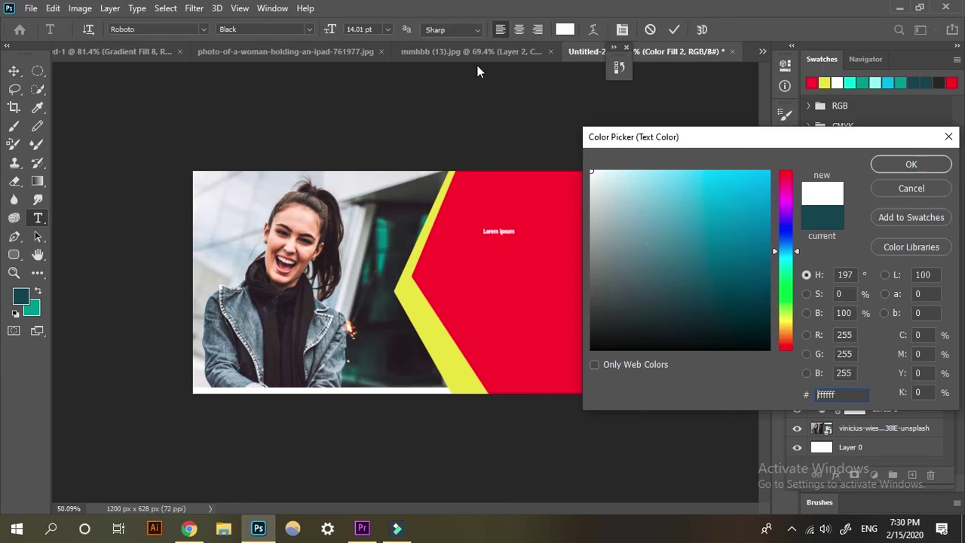
key(Return)
drag(331, 30, 374, 40)
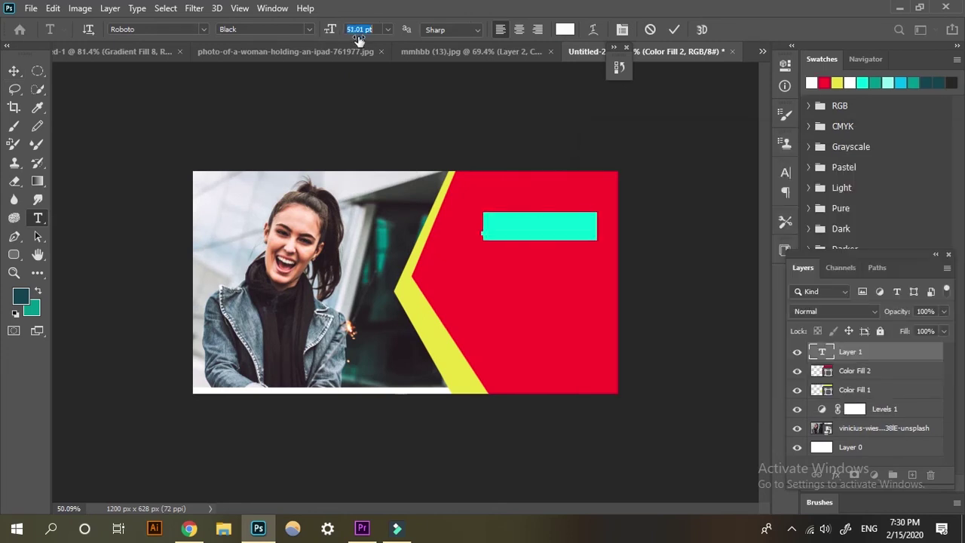
click(304, 29)
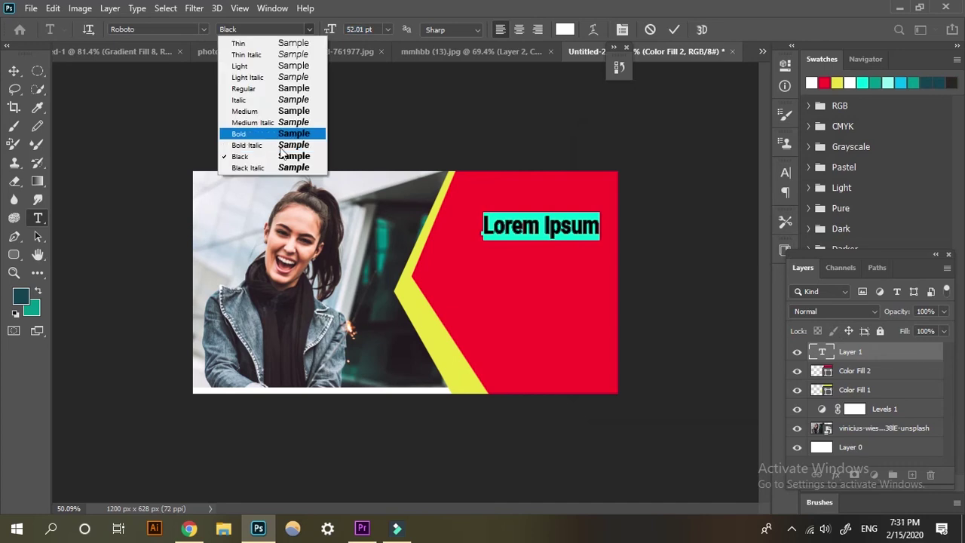
click(270, 136)
click(598, 226)
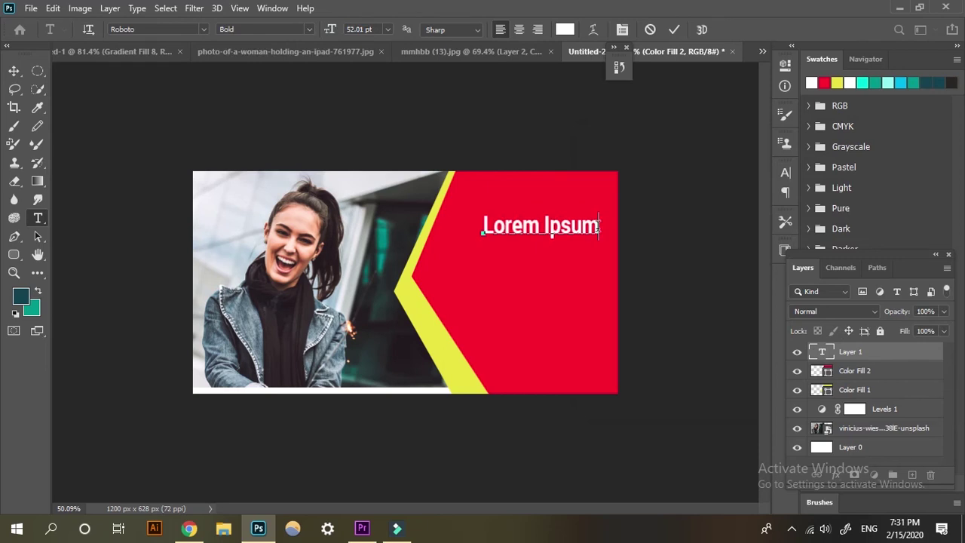
- Replace the placeholder text with WEEKEND SALE and commit it
key(ctrl+a)
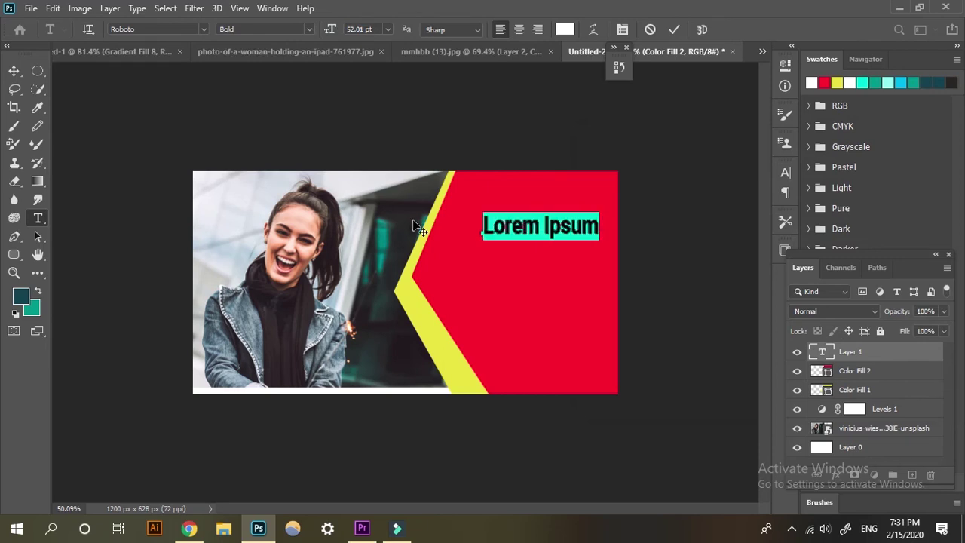
text(W)
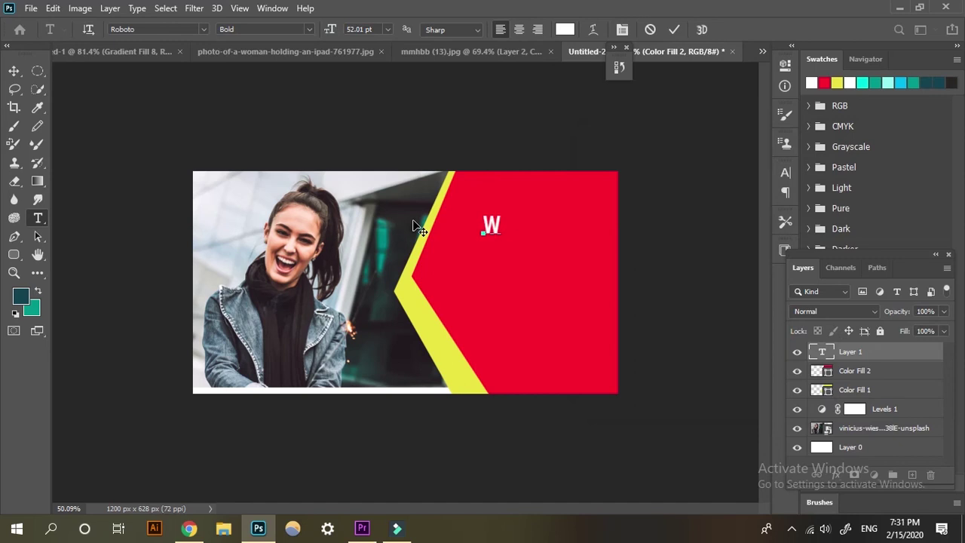
text(EEKEND )
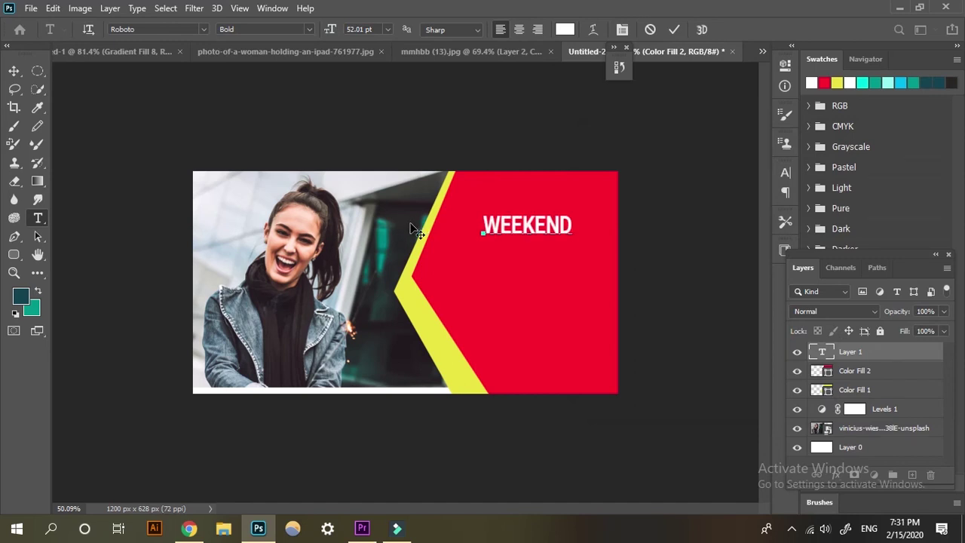
text(SALE)
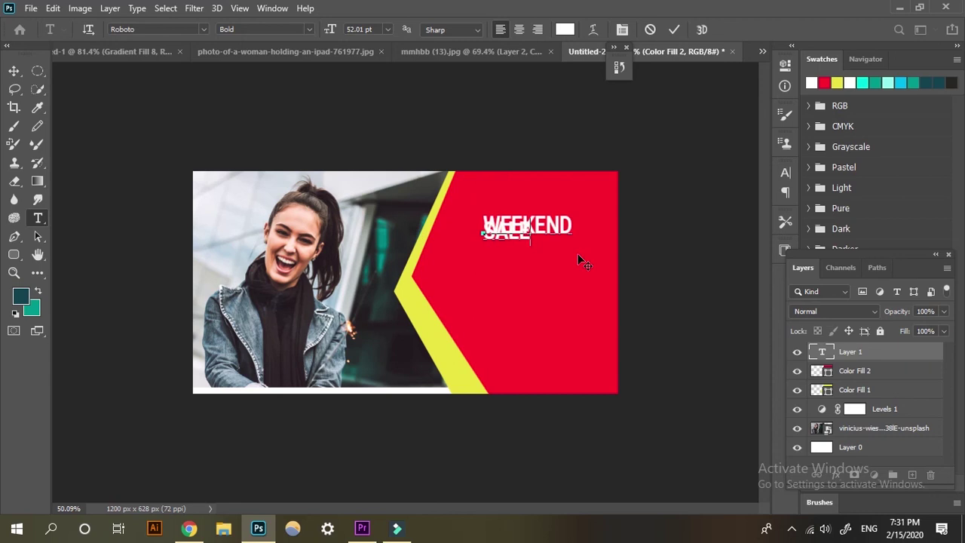
click(823, 354)
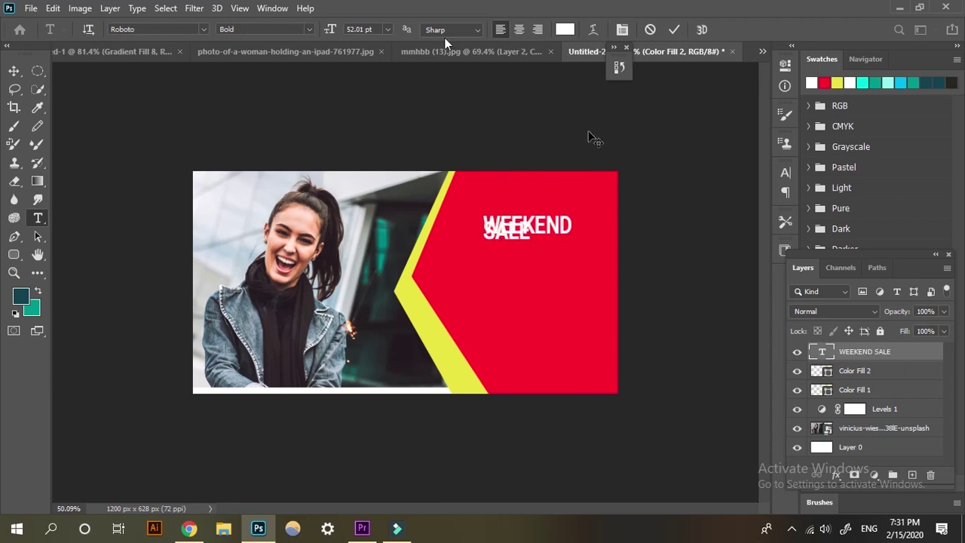
key(Return)
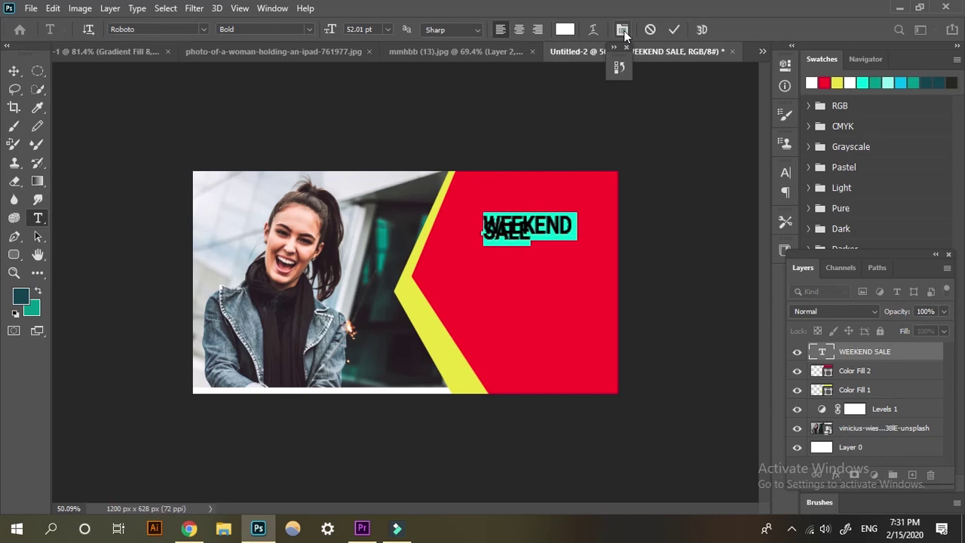
- Center the heading with auto line spacing, enlarge it slightly and shift it right
click(623, 31)
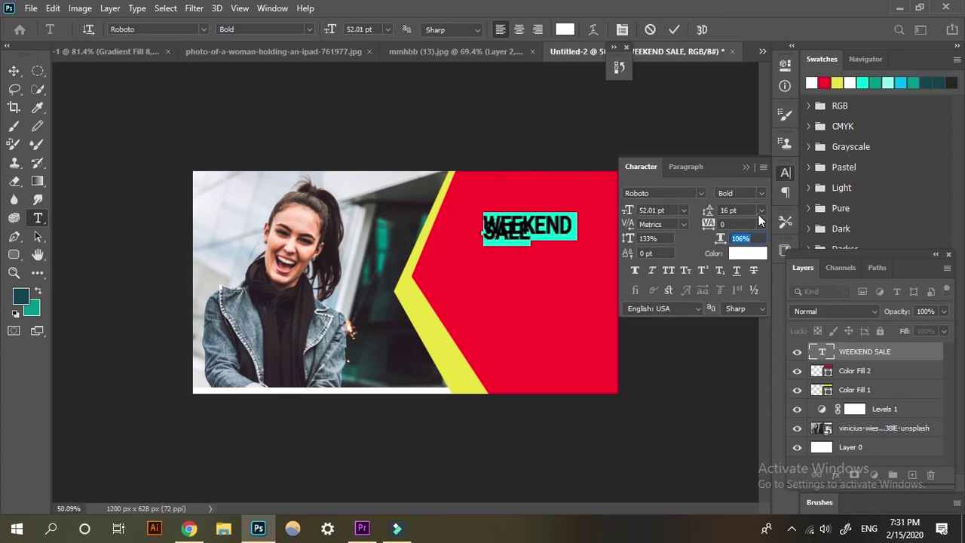
click(760, 210)
click(746, 224)
click(519, 30)
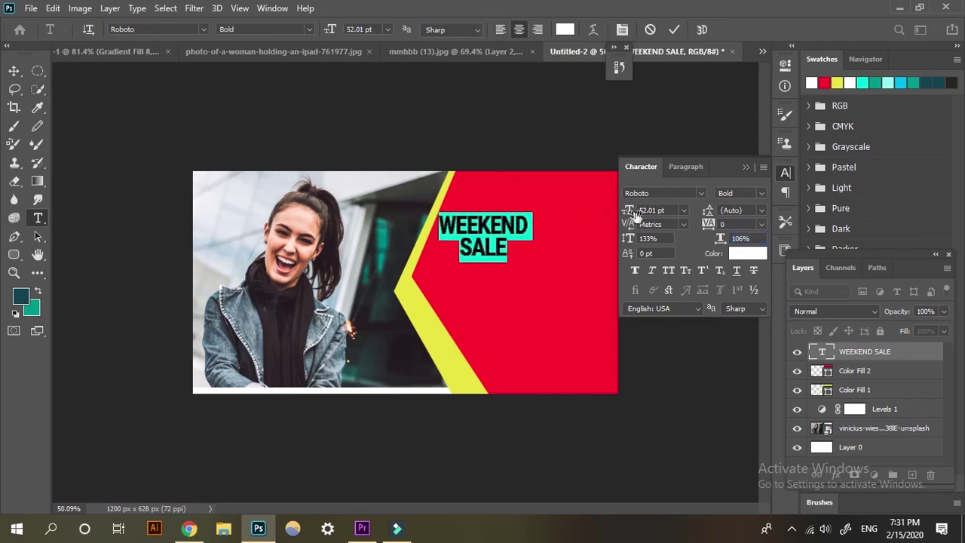
drag(632, 215, 646, 215)
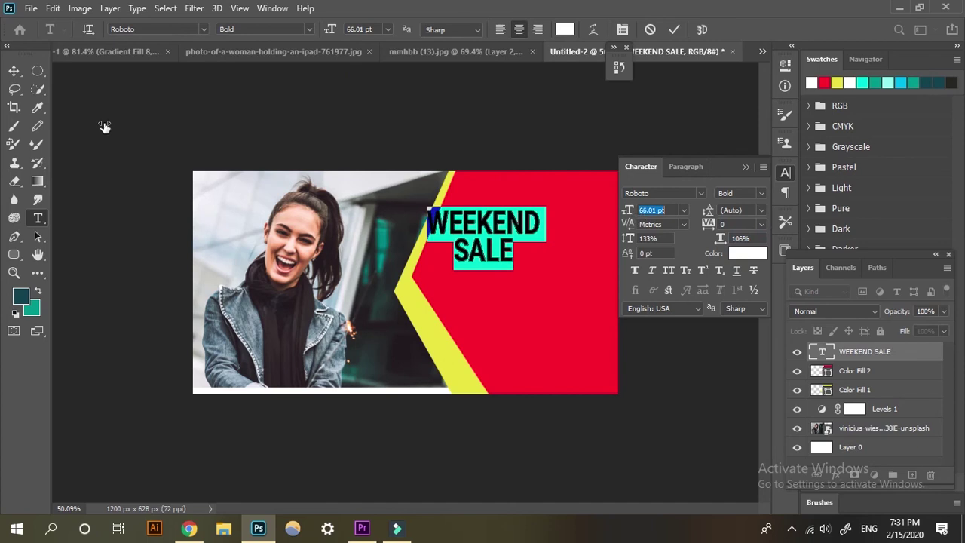
click(719, 238)
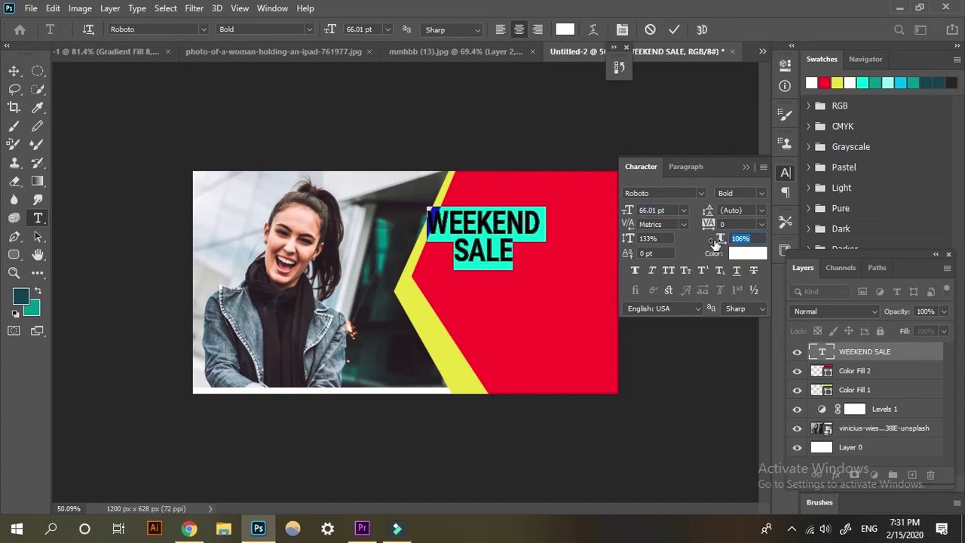
drag(720, 238, 723, 240)
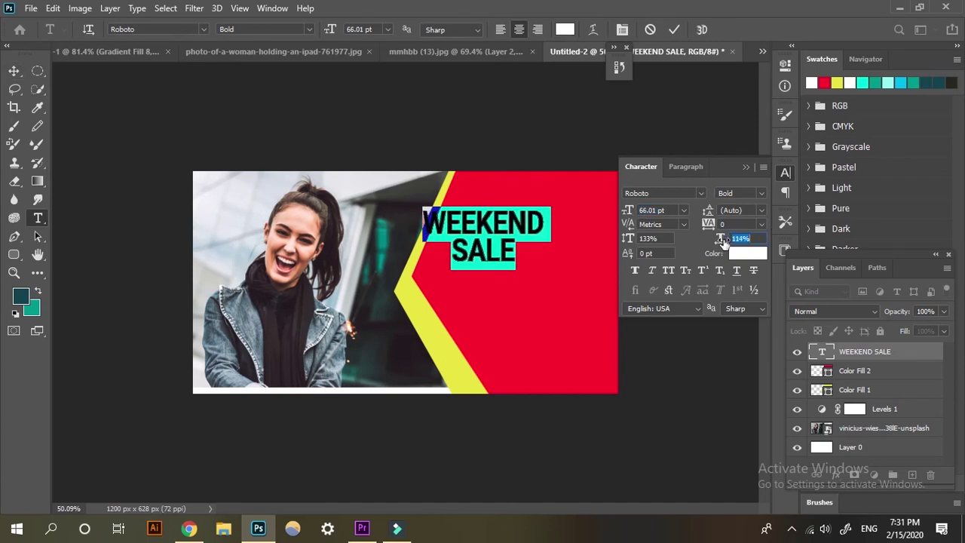
click(13, 70)
drag(489, 230, 550, 231)
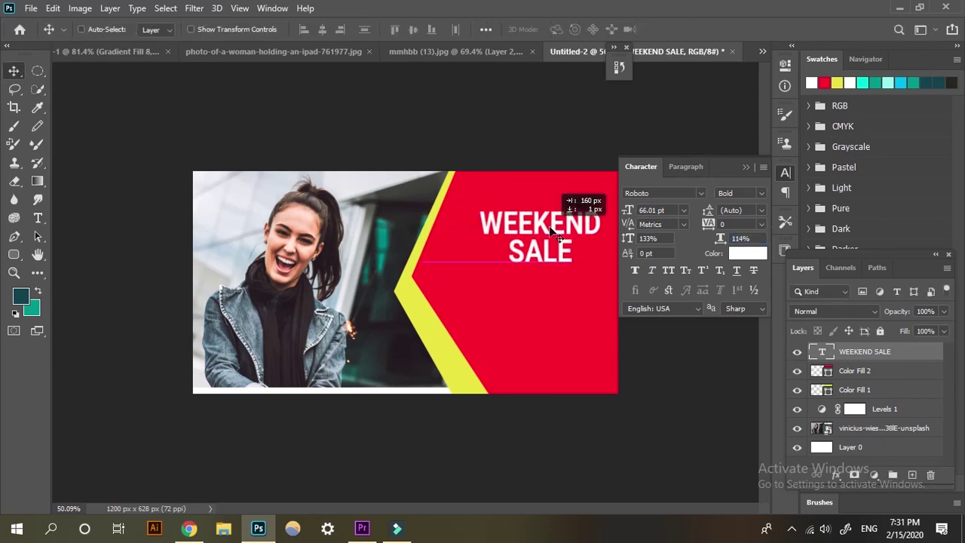
- Set the heading's horizontal scale to 133% and commit the text
double_click(737, 239)
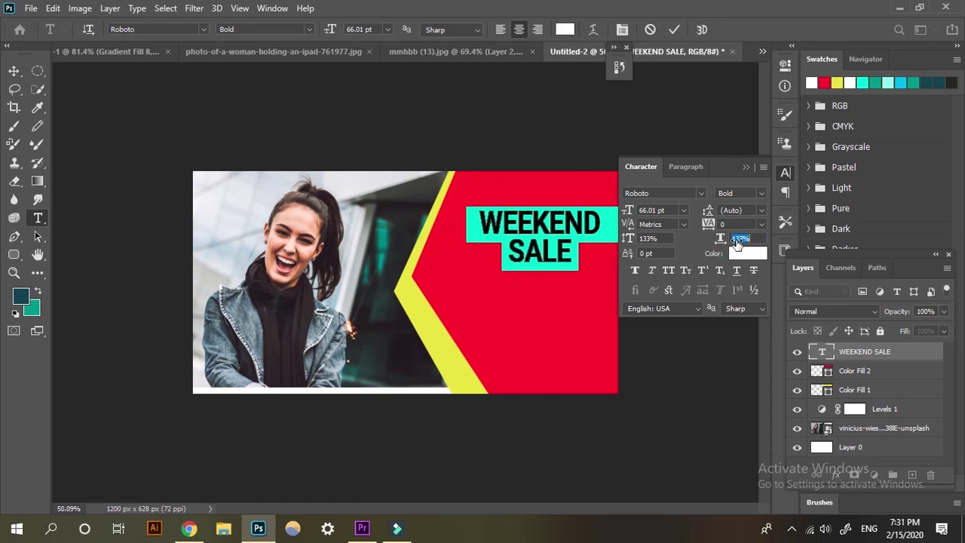
text(135)
key(Return)
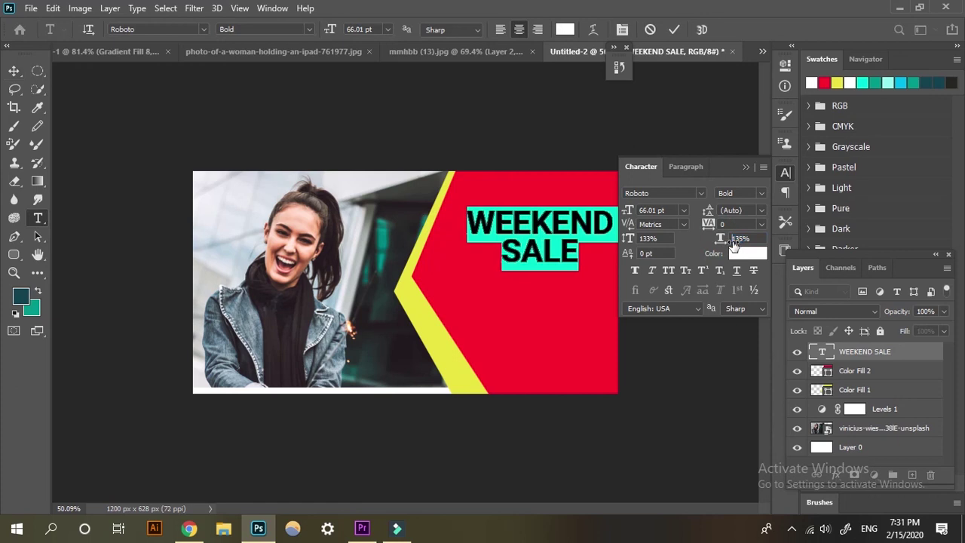
text(133)
key(Return)
key(ctrl+Return)
key(v)
key(ctrl+minus)
scroll(552, 240, up, 2)
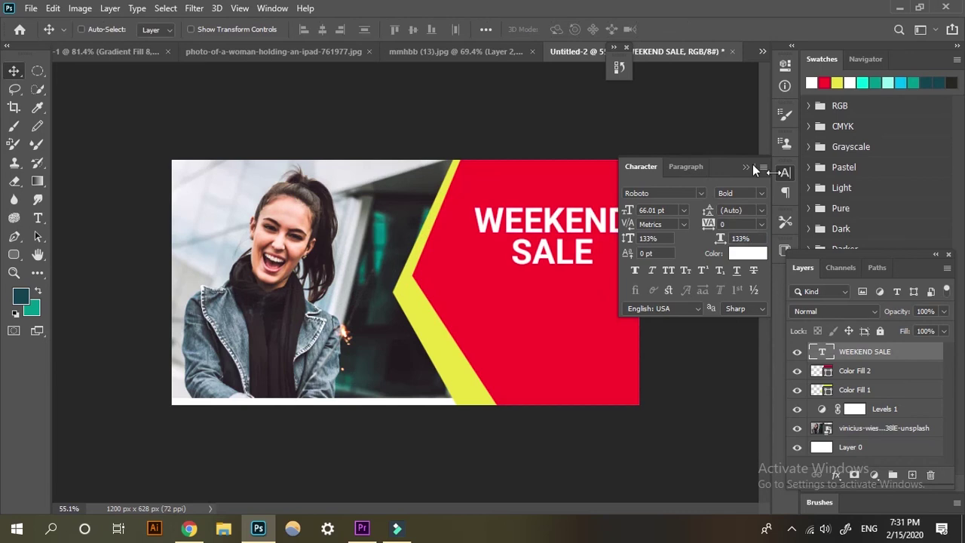
- Nudge WEEKEND SALE left, add a new layer and start a yellow rectangle over WEEKEND
click(553, 229)
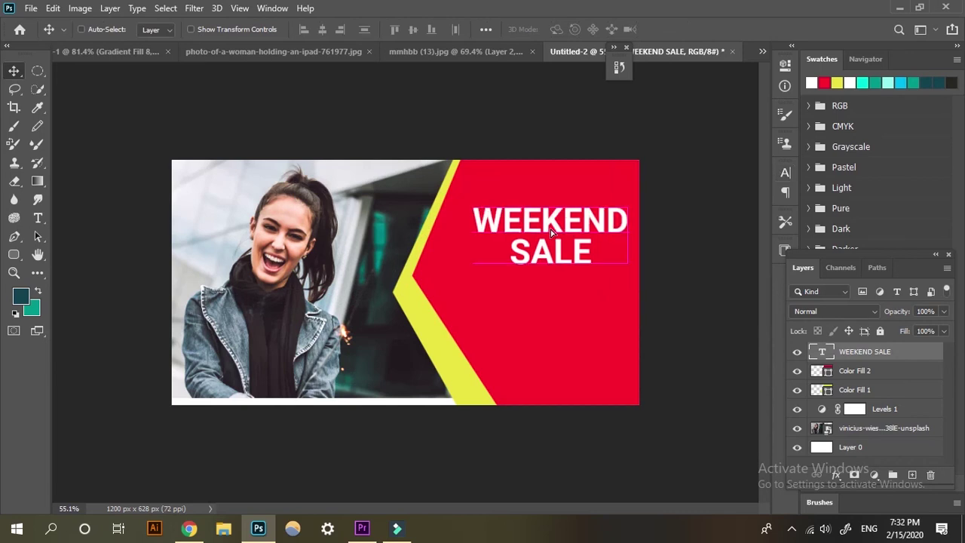
drag(550, 229, 552, 229)
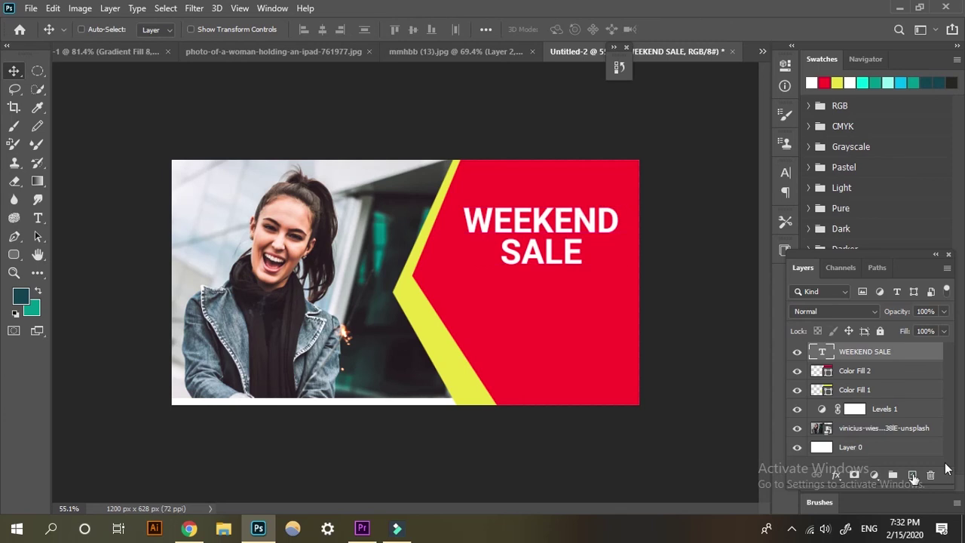
click(912, 474)
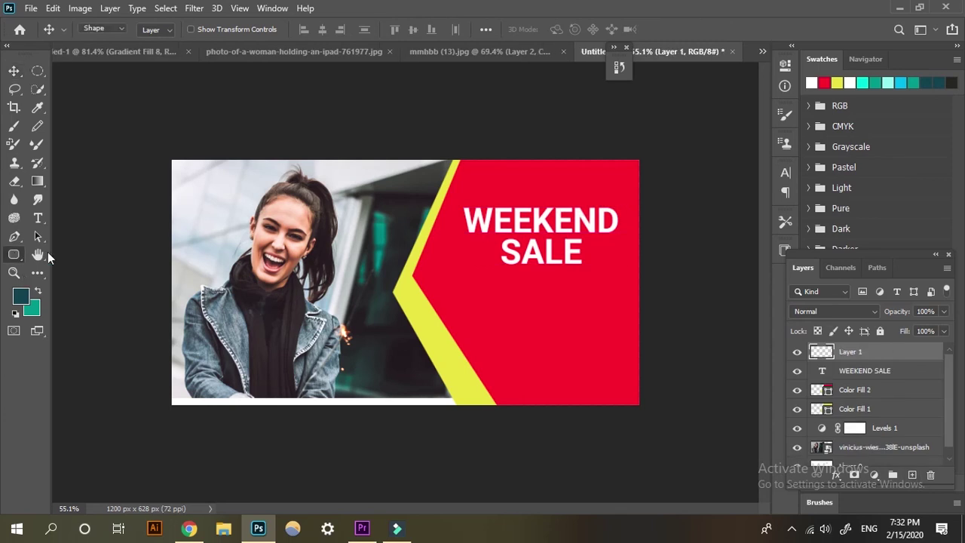
drag(15, 256, 63, 255)
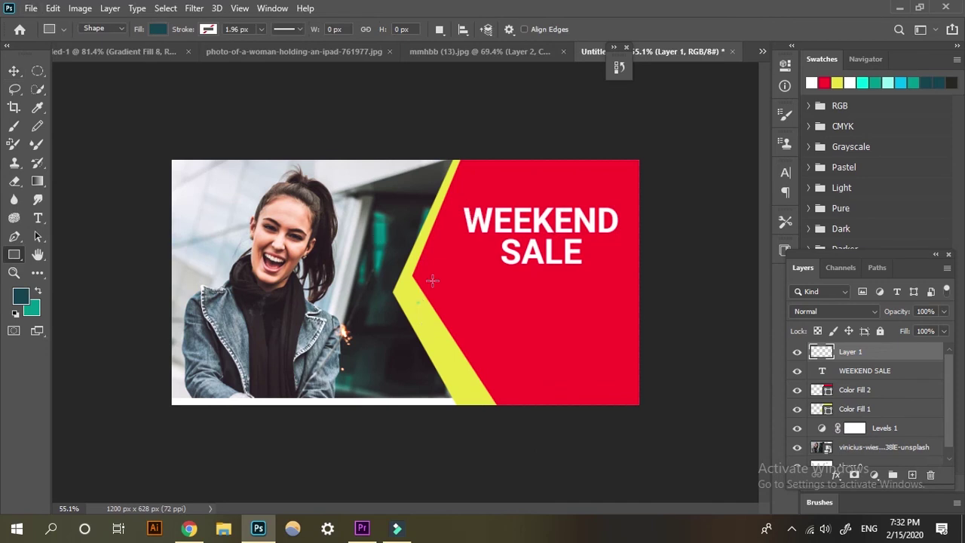
drag(452, 194, 593, 219)
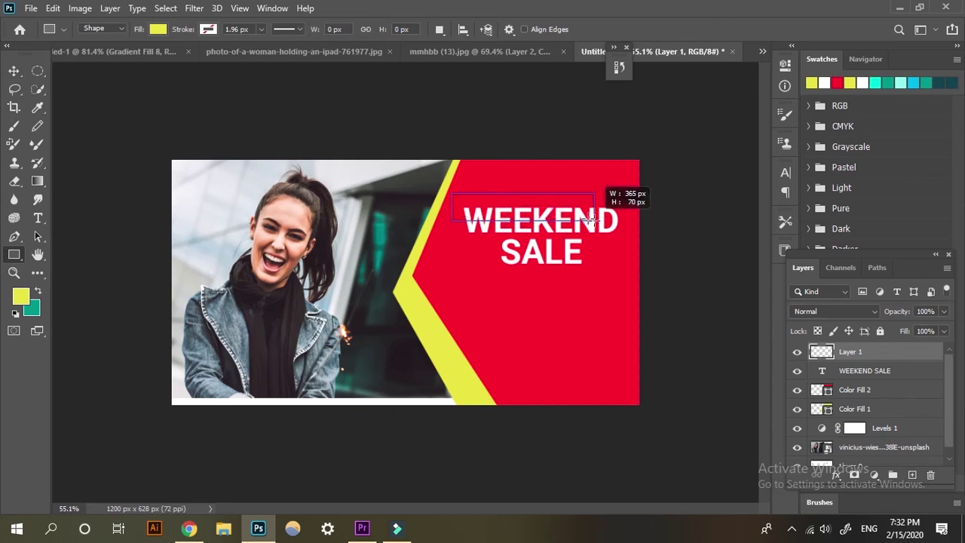
- Rotate the yellow rectangle -16°, nudge it up-left, and reshape its path to meet the stripe
drag(593, 218, 594, 218)
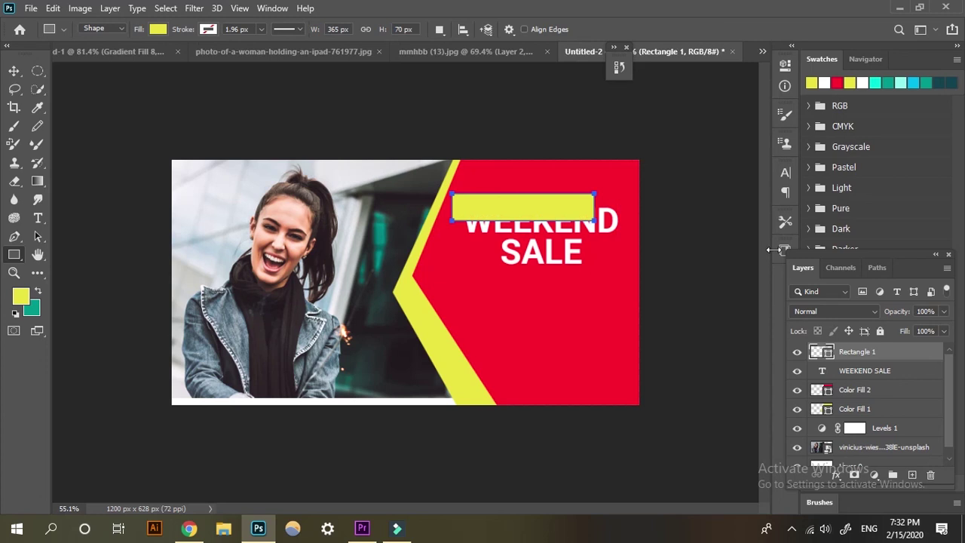
key(ctrl+t)
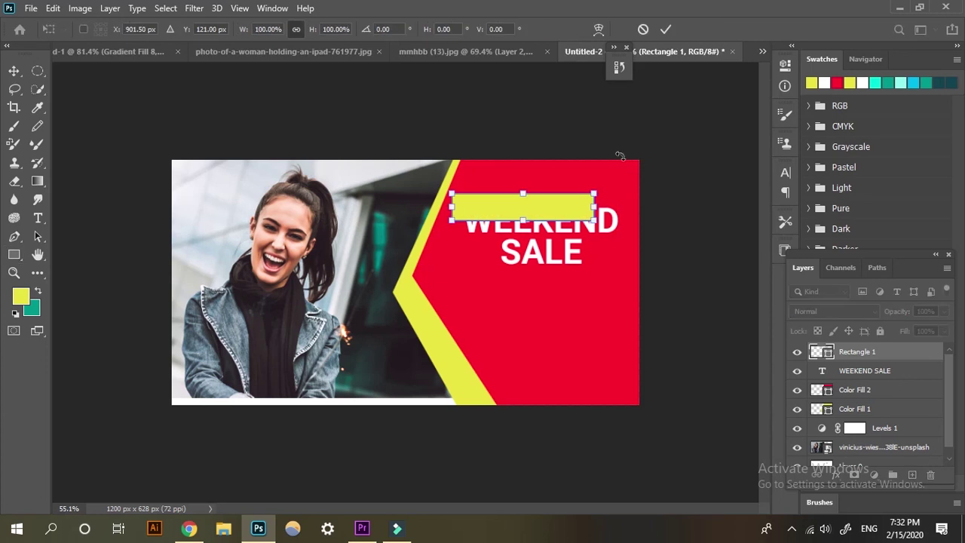
mouse_move(632, 181)
mouse_down()
mouse_move(517, 192)
mouse_move(492, 184)
mouse_up()
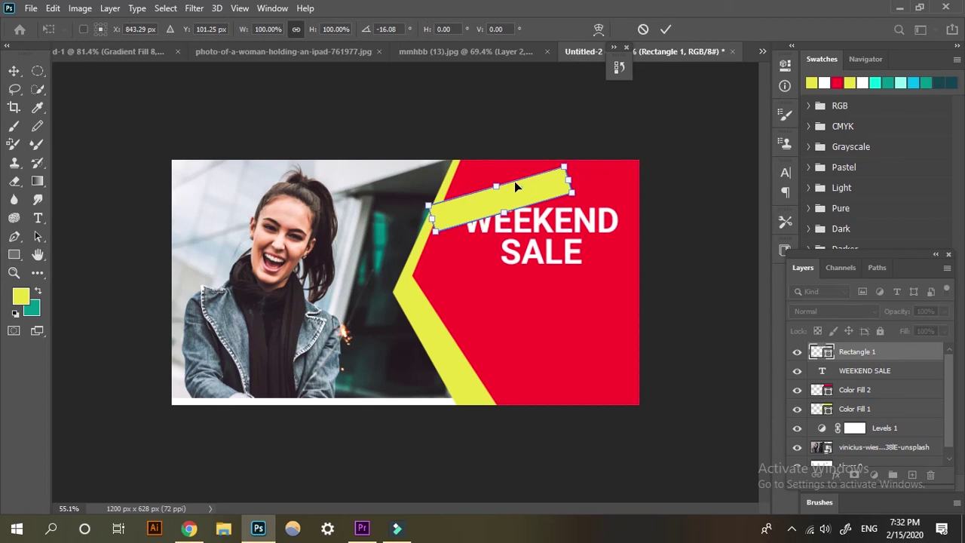
key(shift+Up)
key(shift+Left)
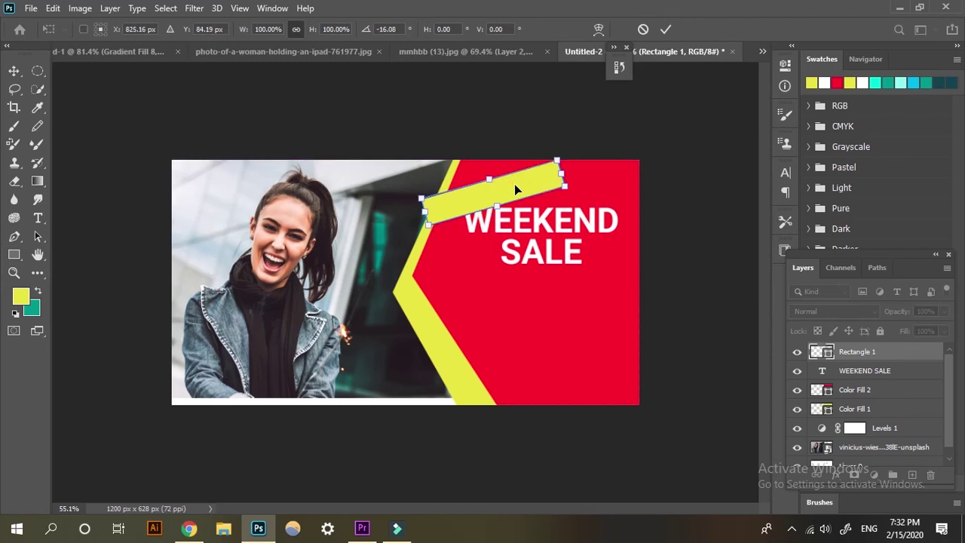
key(Left)
key(Left)
key(Left)
key(Left)
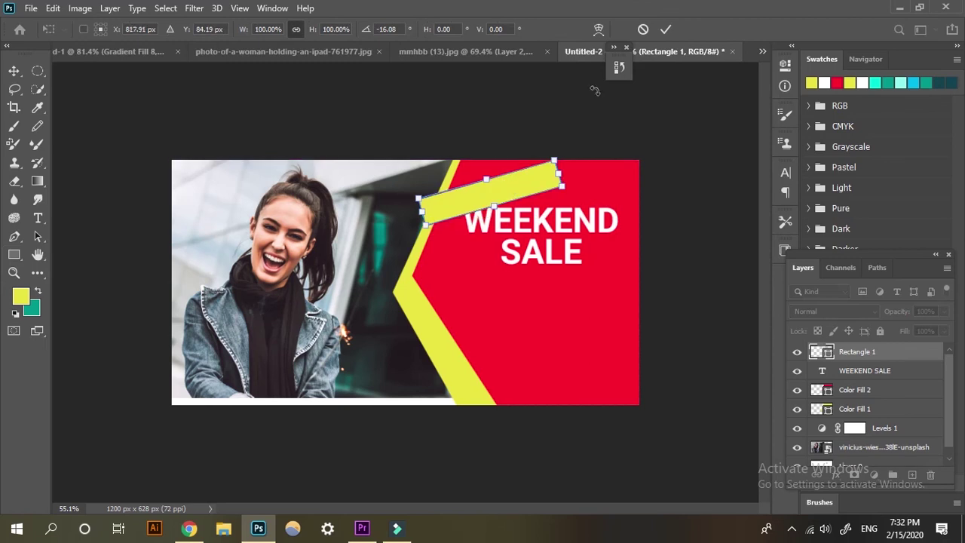
click(665, 30)
click(445, 204)
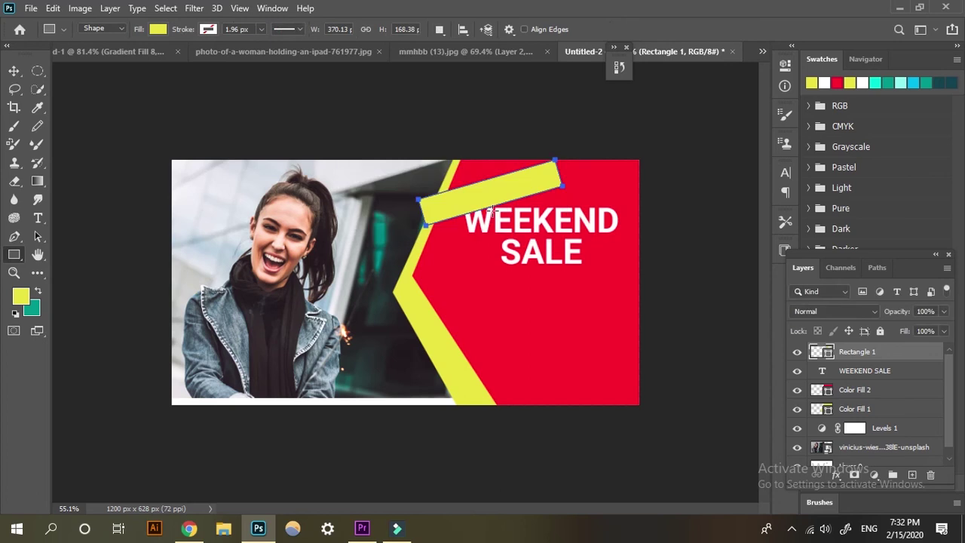
key(Return)
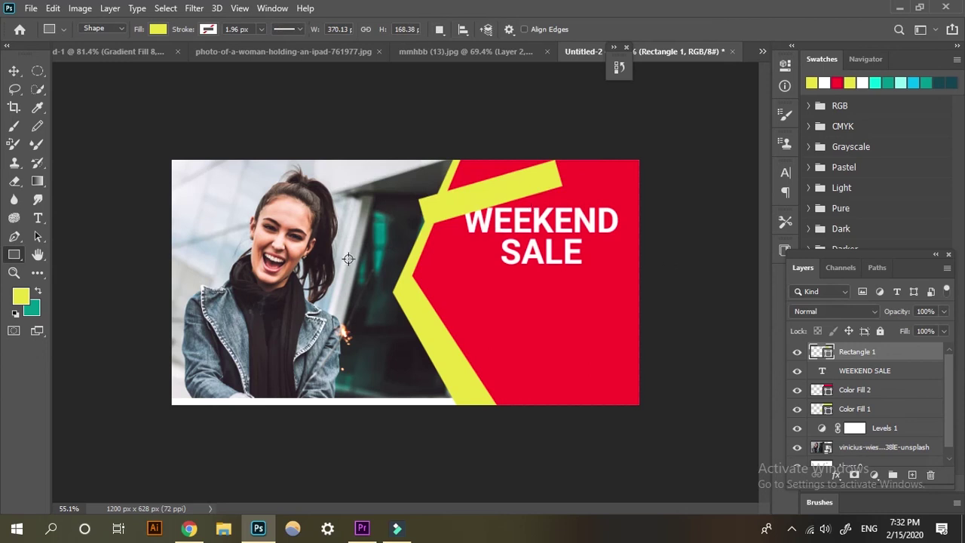
key(ctrl+0)
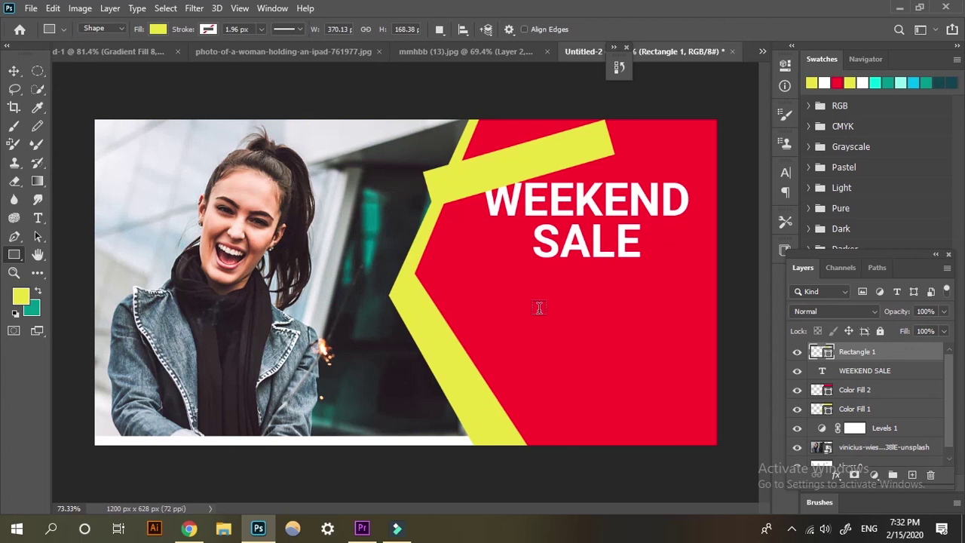
- Place a red #ed2024 text line on the red panel and type its text
key(t)
click(537, 309)
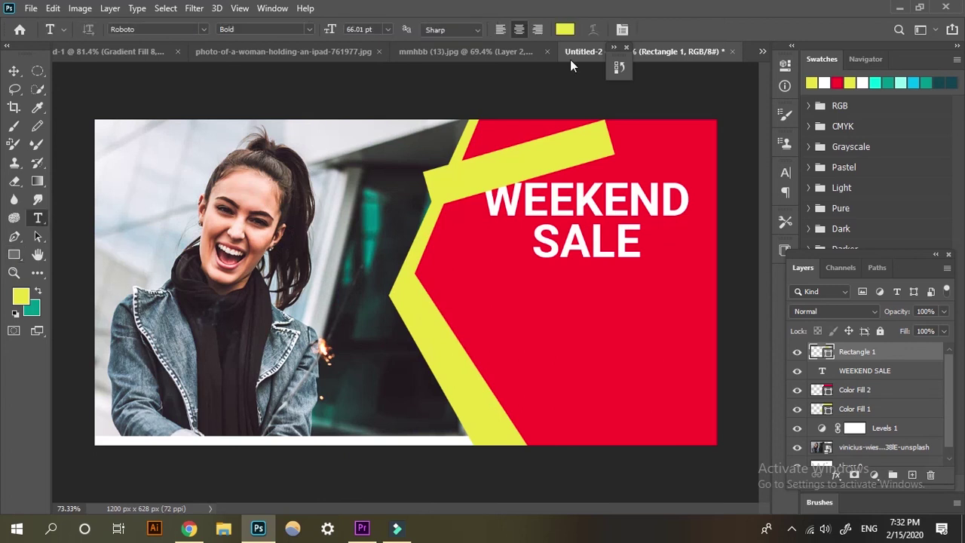
click(567, 30)
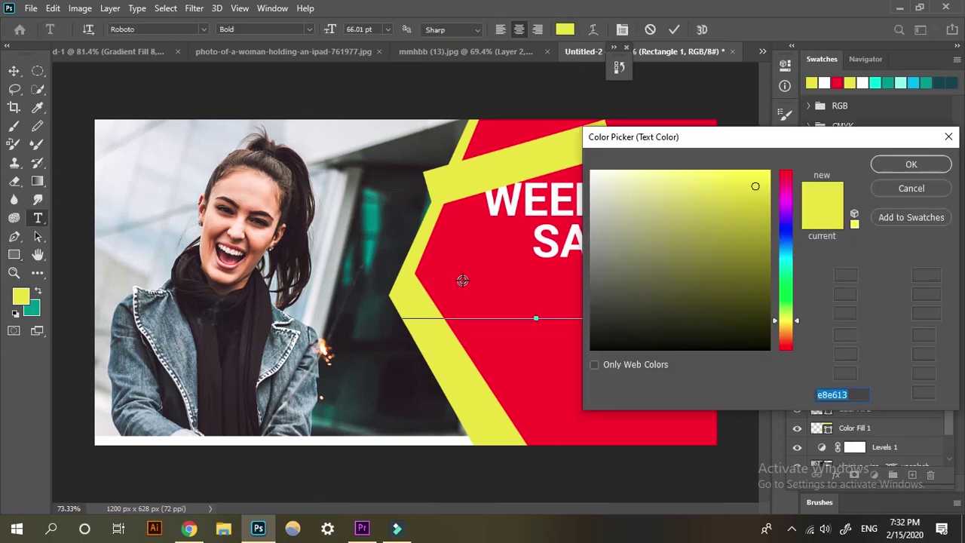
text(ed2024)
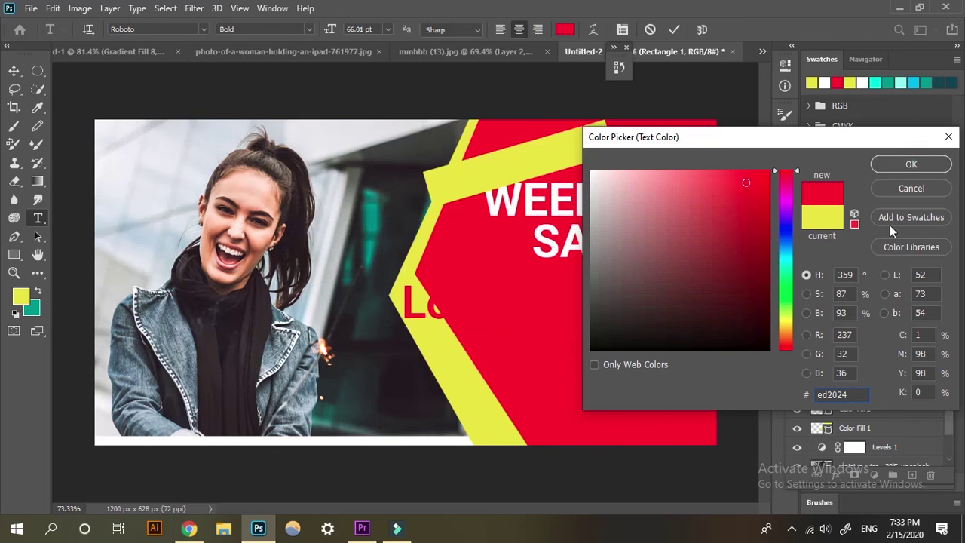
click(910, 163)
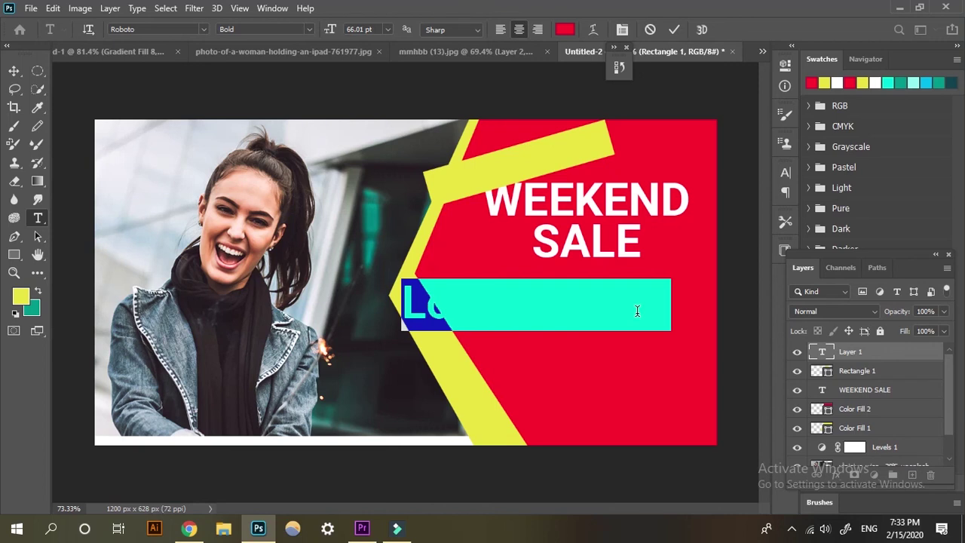
text(SHOP NO)
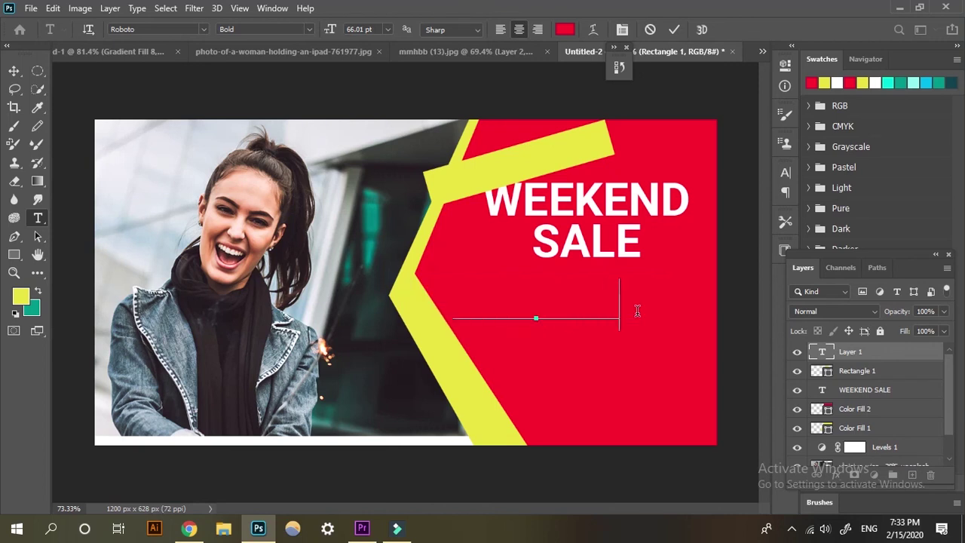
text(W! )
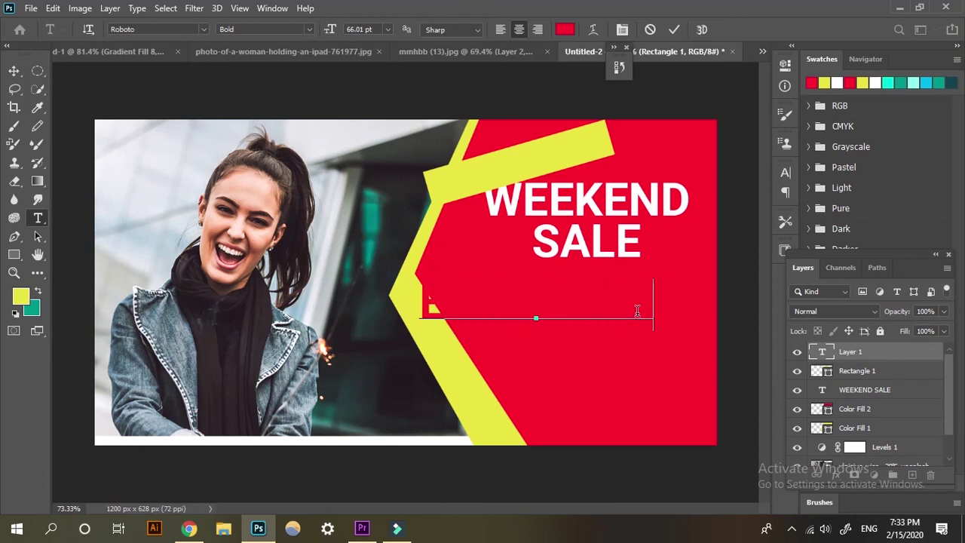
text(OF)
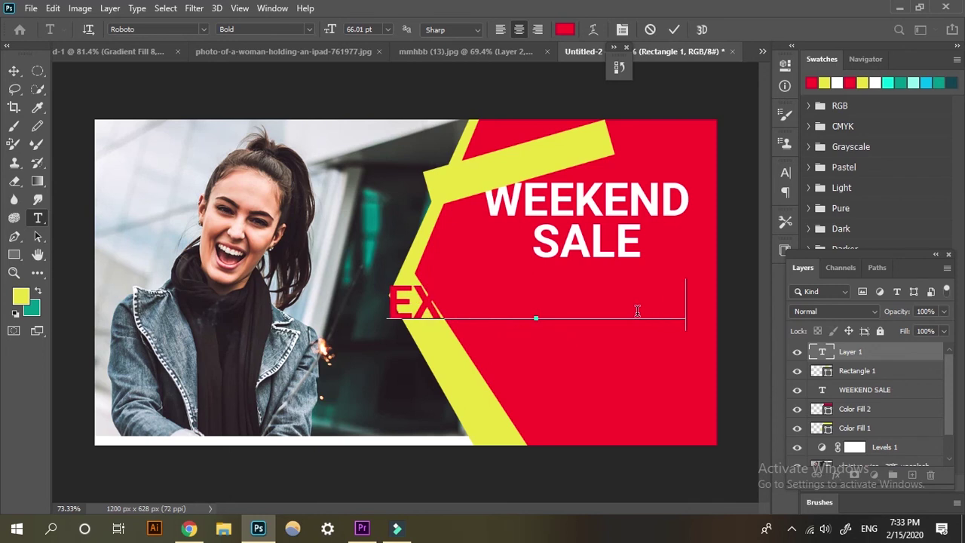
text(FER)
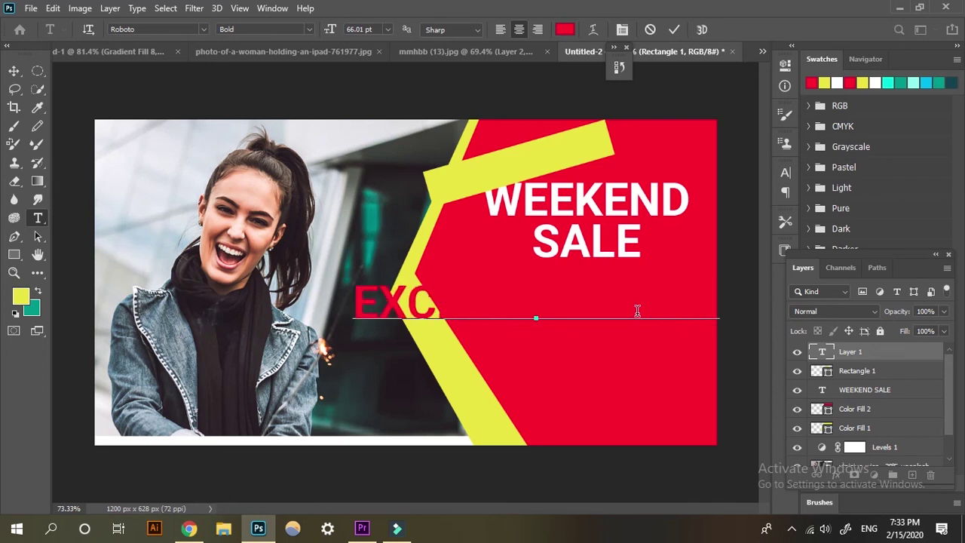
text( 50% O)
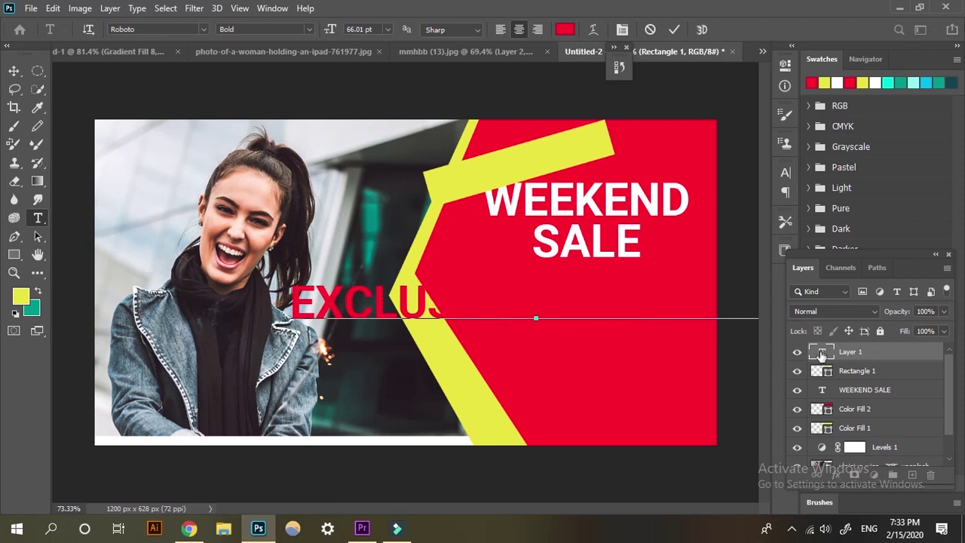
click(834, 358)
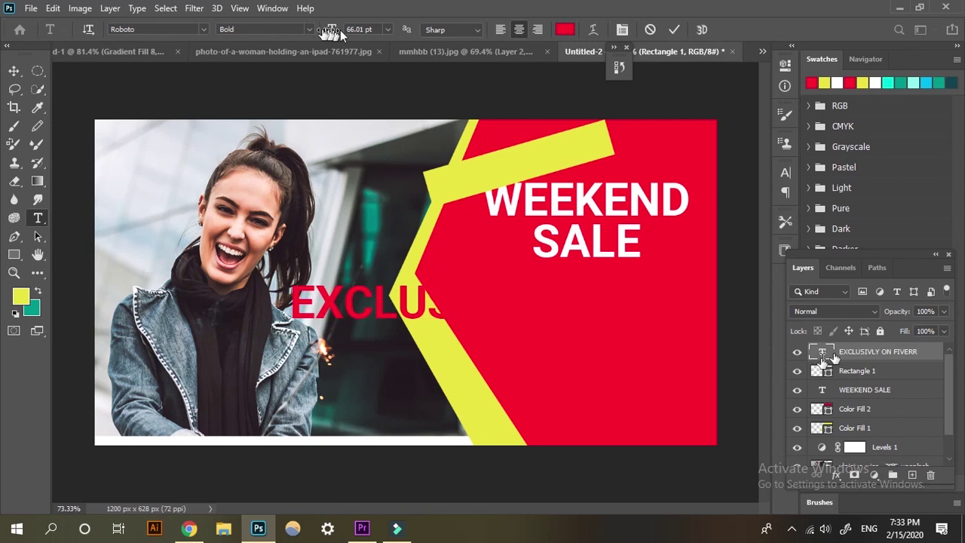
- Shrink the new text to 27.01 pt, set it to Medium weight, and left-align it
drag(338, 34, 314, 38)
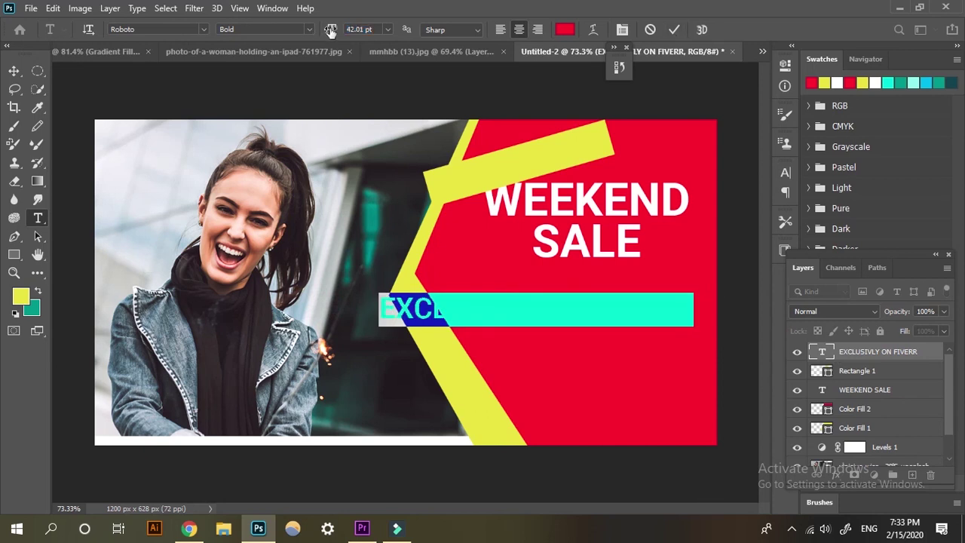
drag(336, 32, 308, 31)
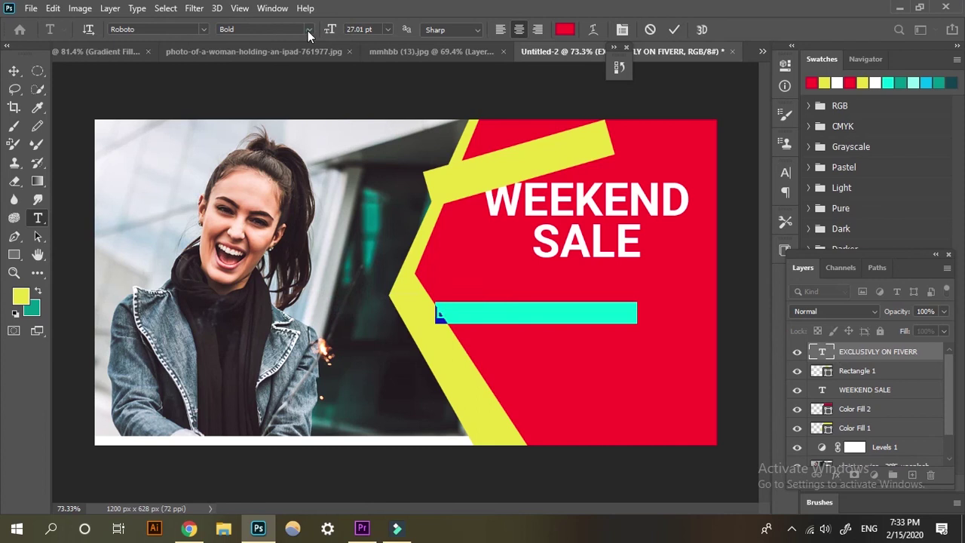
click(264, 29)
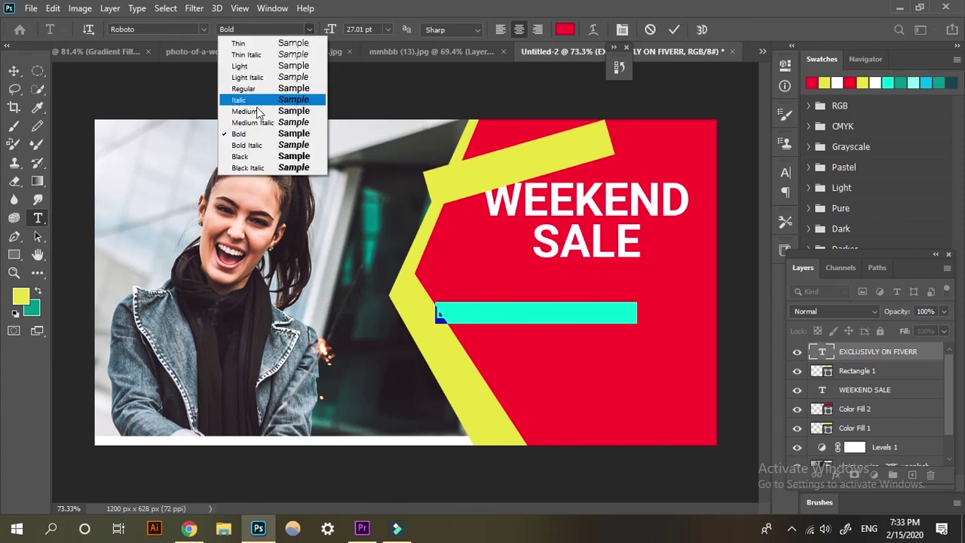
click(257, 112)
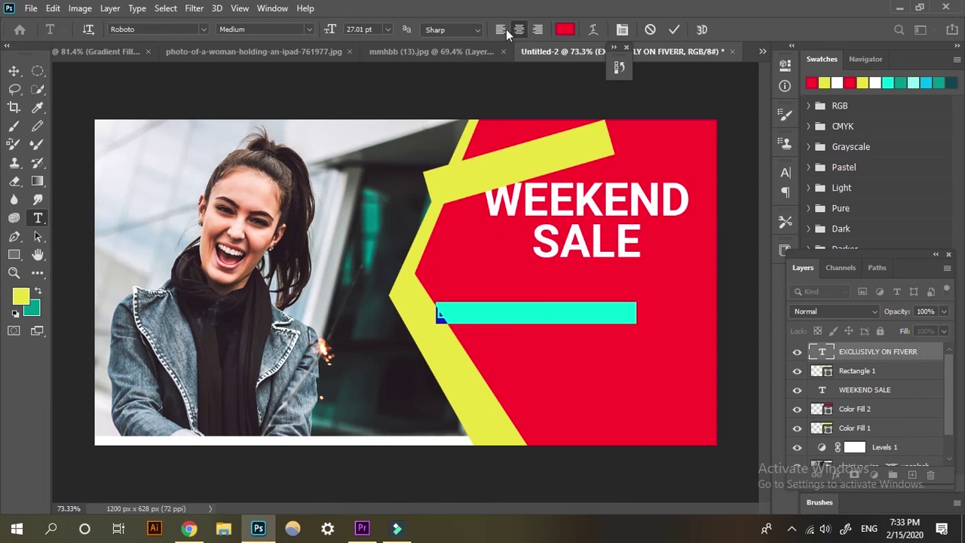
click(501, 29)
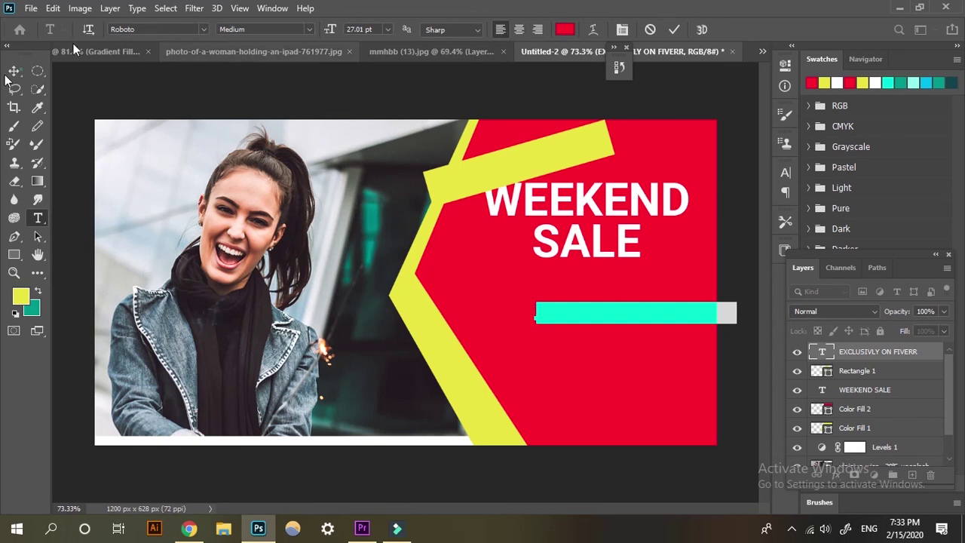
- Move the EXCLUSIVLY ON FIVERR text onto the yellow band and rotate it to match
key(ctrl+Return)
key(v)
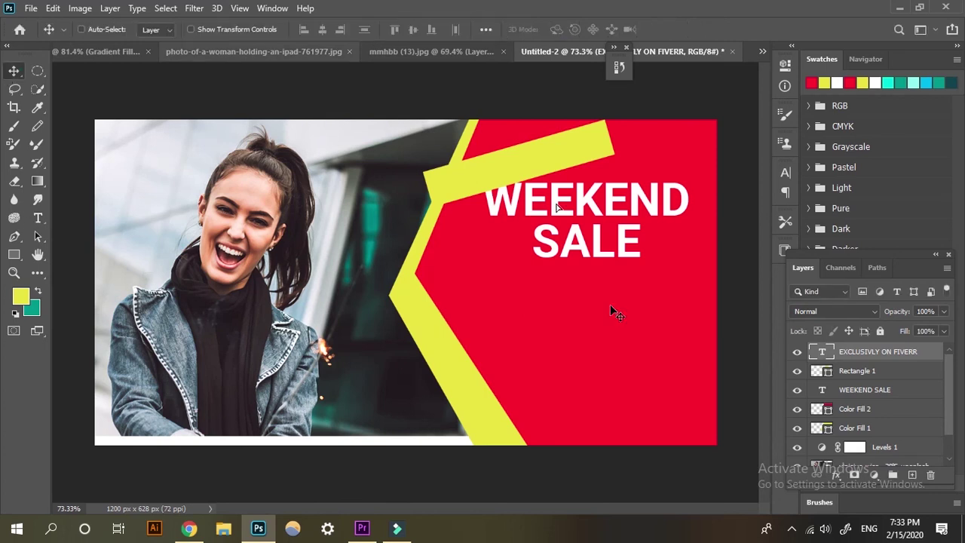
drag(581, 198, 577, 192)
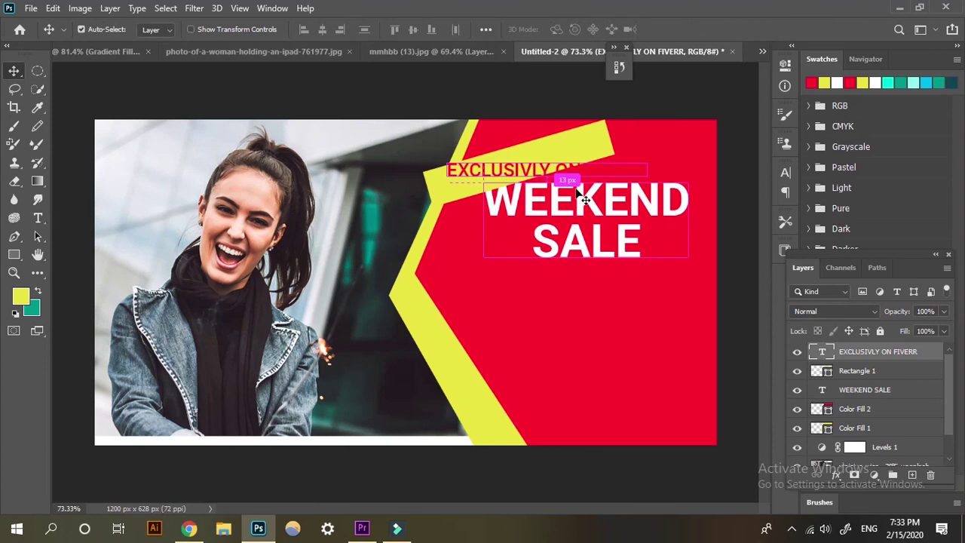
key(ctrl+t)
mouse_move(656, 150)
mouse_down()
mouse_move(650, 134)
mouse_move(639, 152)
mouse_move(578, 143)
mouse_move(601, 143)
mouse_up()
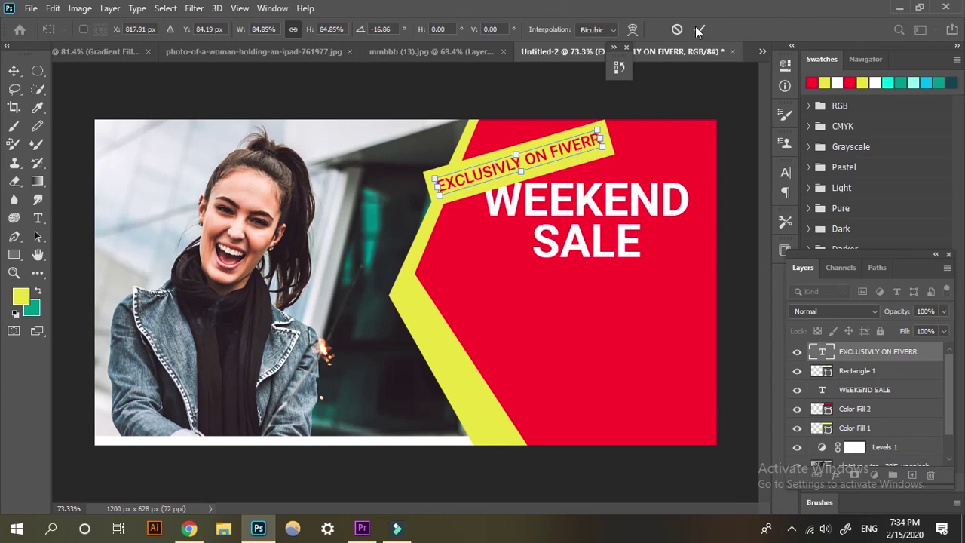
key(Return)
- Nudge the tilted text into place and vertically centre it with Rectangle 1
scroll(516, 174, up, 3)
drag(556, 143, 563, 147)
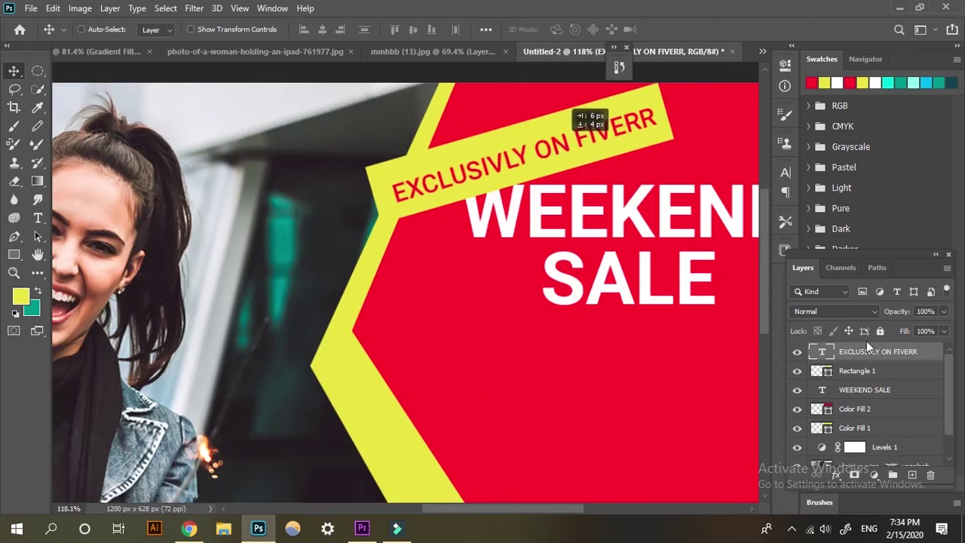
shift+click(887, 374)
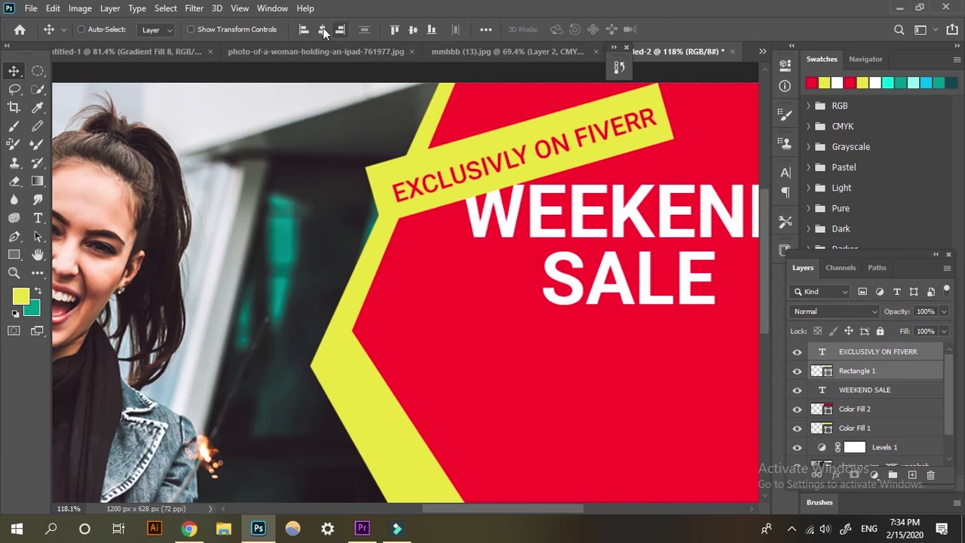
click(414, 32)
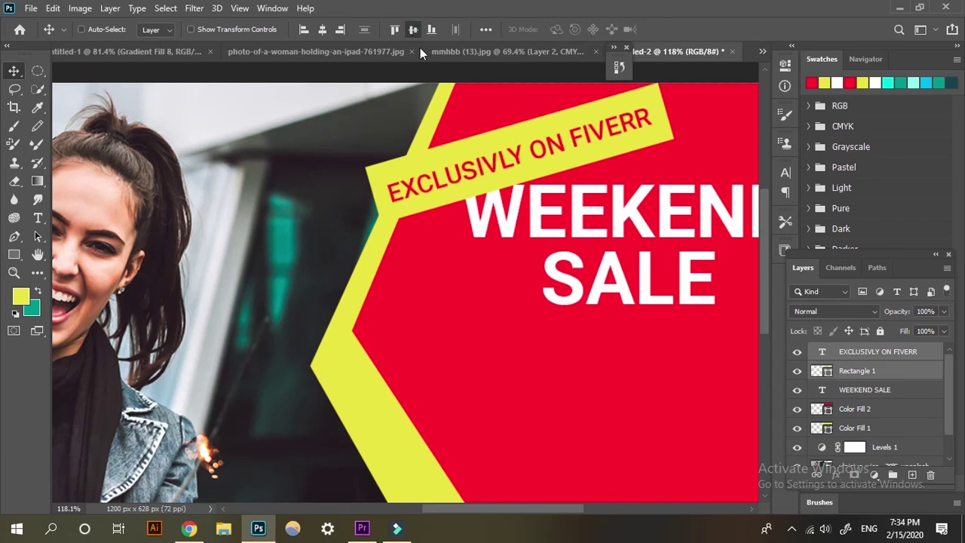
key(ctrl+0)
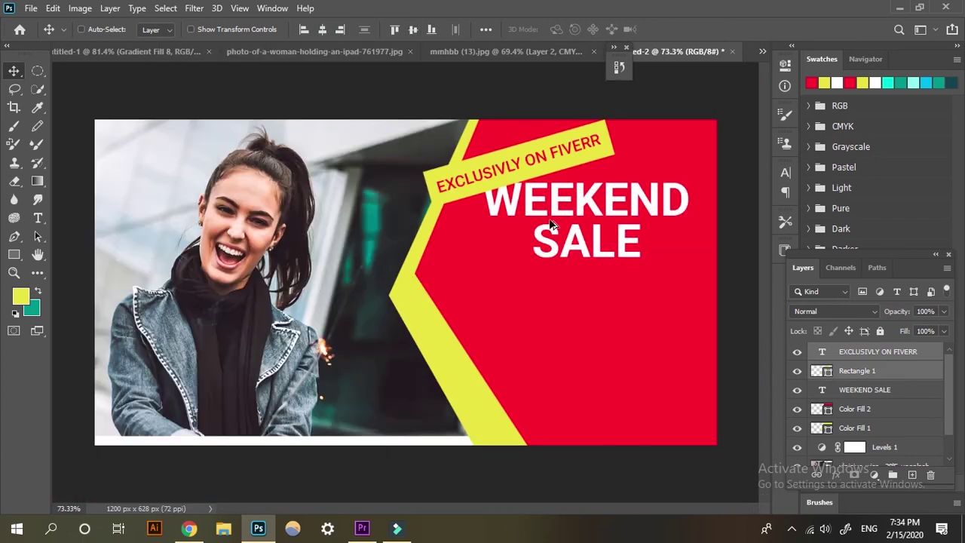
scroll(550, 224, down, 1)
scroll(527, 184, up, 2)
scroll(556, 209, down, 2)
scroll(470, 215, down, 2)
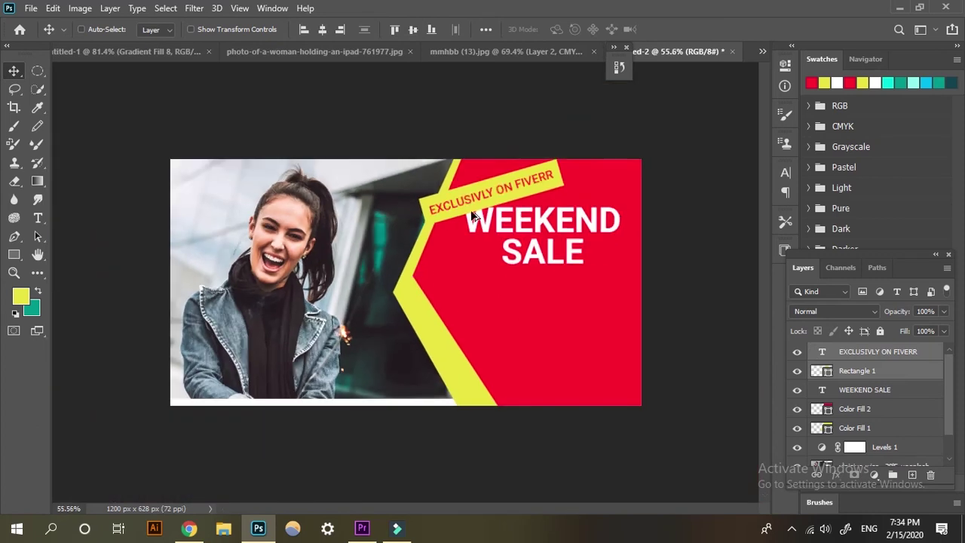
scroll(471, 209, up, 1)
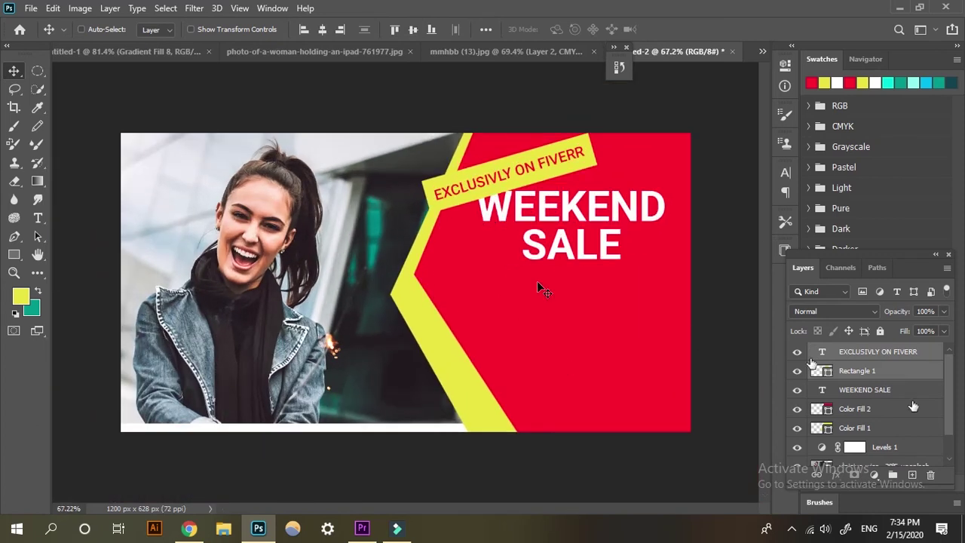
- Add a new layer and set the text colour to white, saving it as a swatch
click(912, 473)
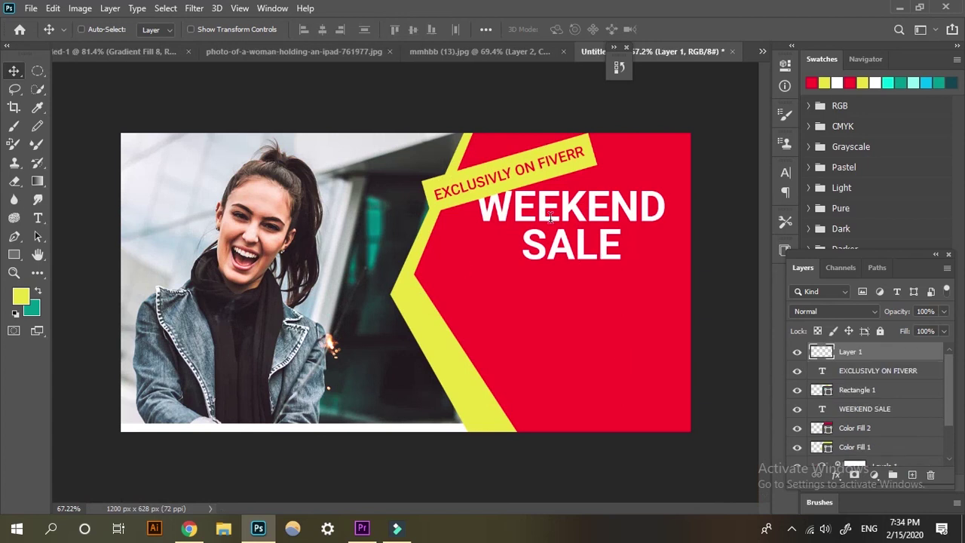
key(t)
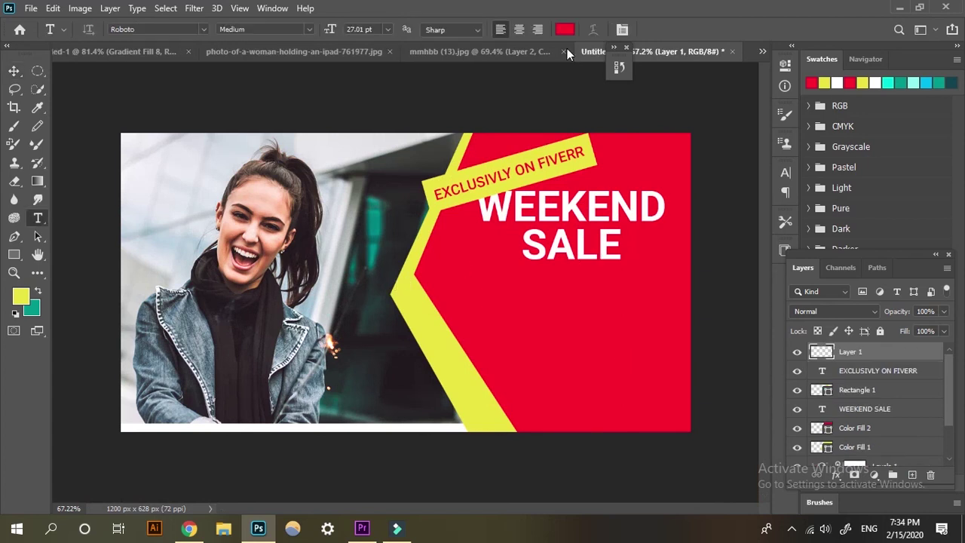
click(566, 30)
click(592, 172)
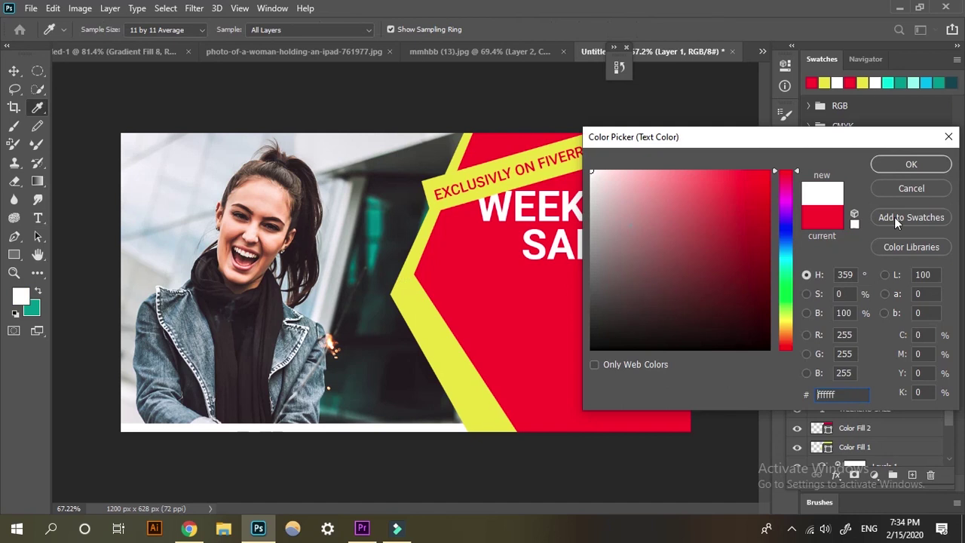
click(893, 217)
key(Return)
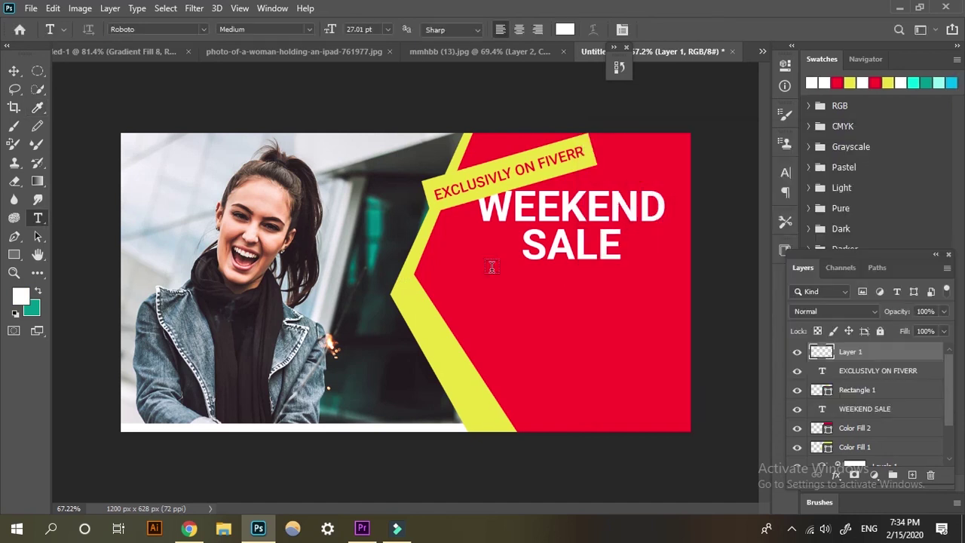
- Set Light weight with a size below 27.01 pt, touching up the WEEKEND SALE text
click(309, 29)
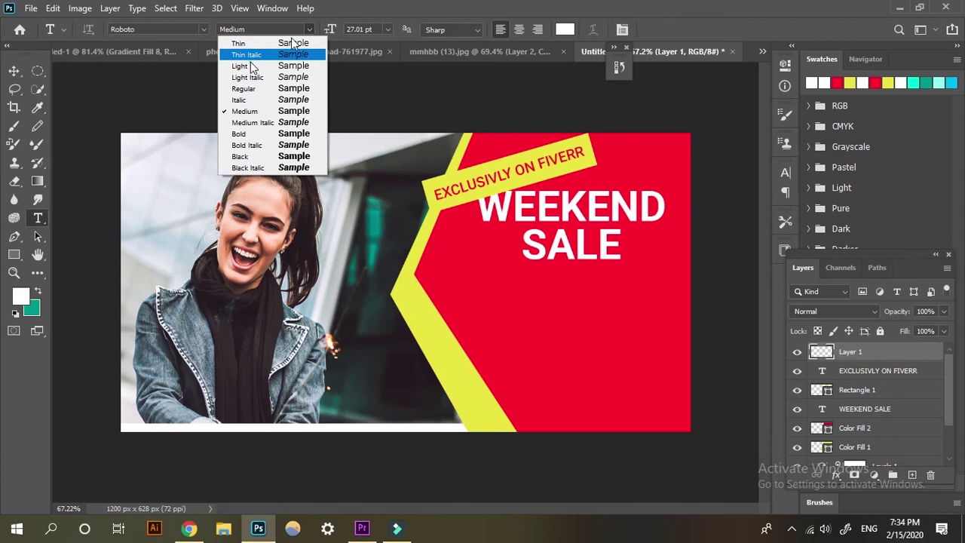
click(251, 67)
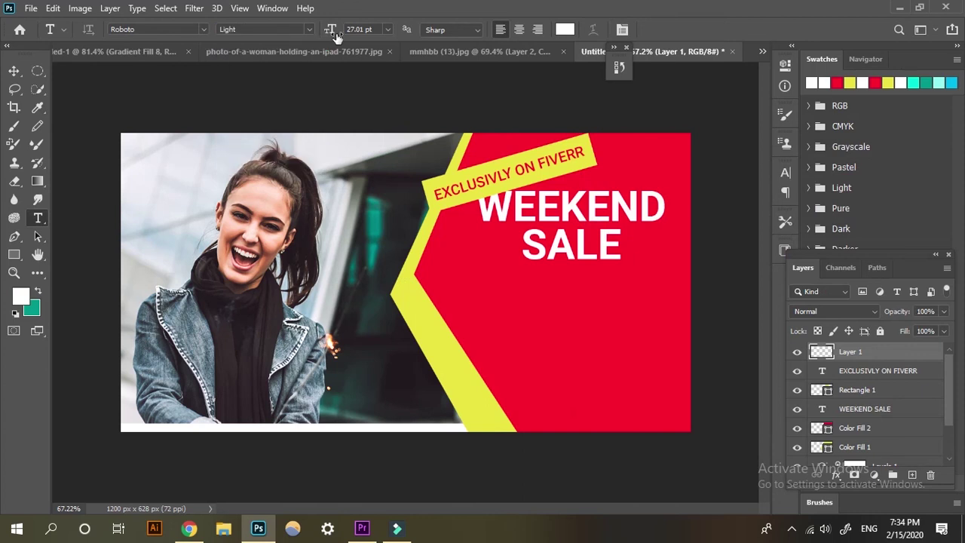
drag(324, 34, 317, 34)
drag(522, 244, 575, 244)
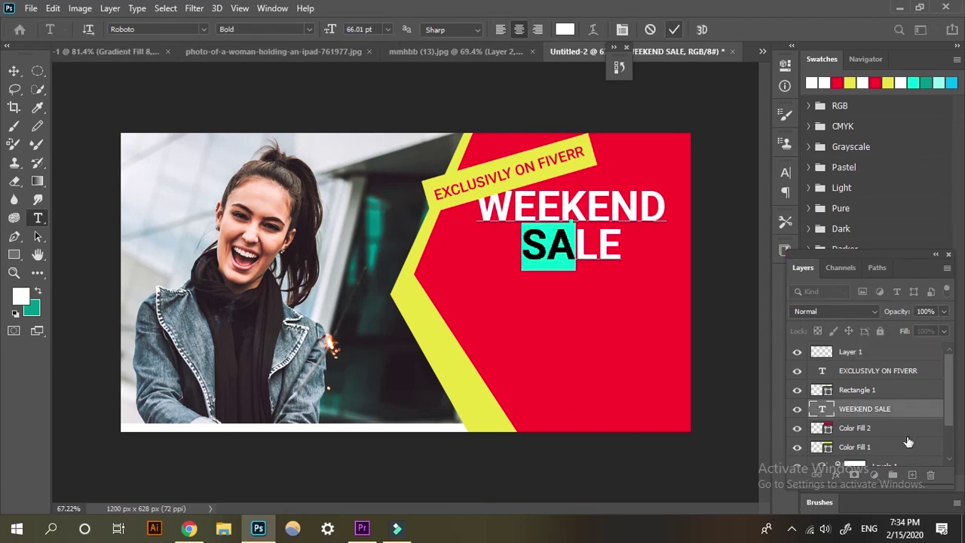
click(903, 409)
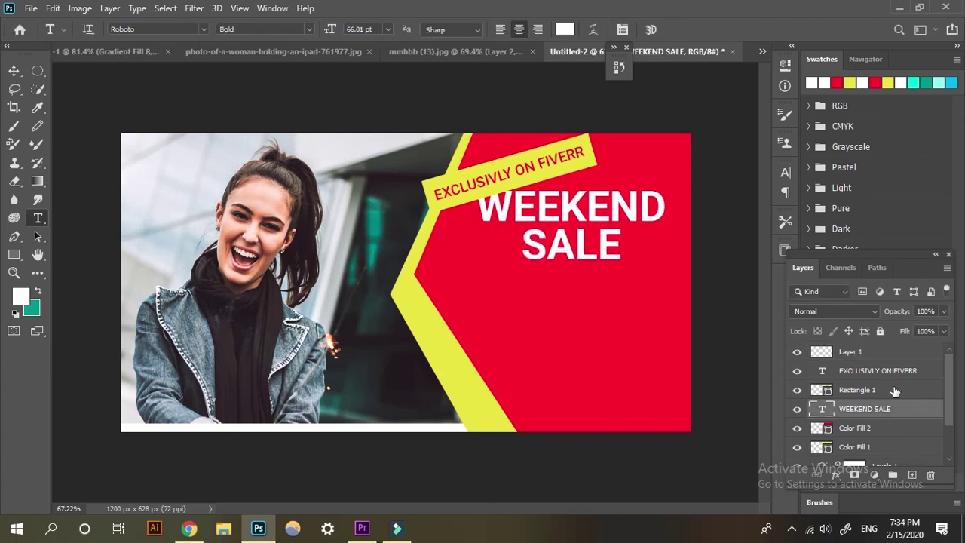
click(897, 370)
- Draw a white (#ffffff) text box below WEEKEND SALE on a new layer
click(867, 352)
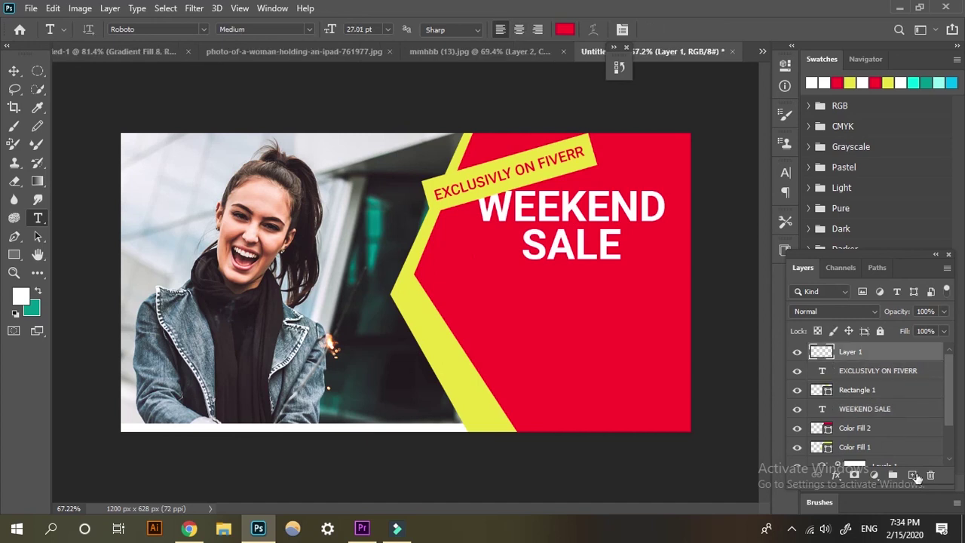
click(913, 476)
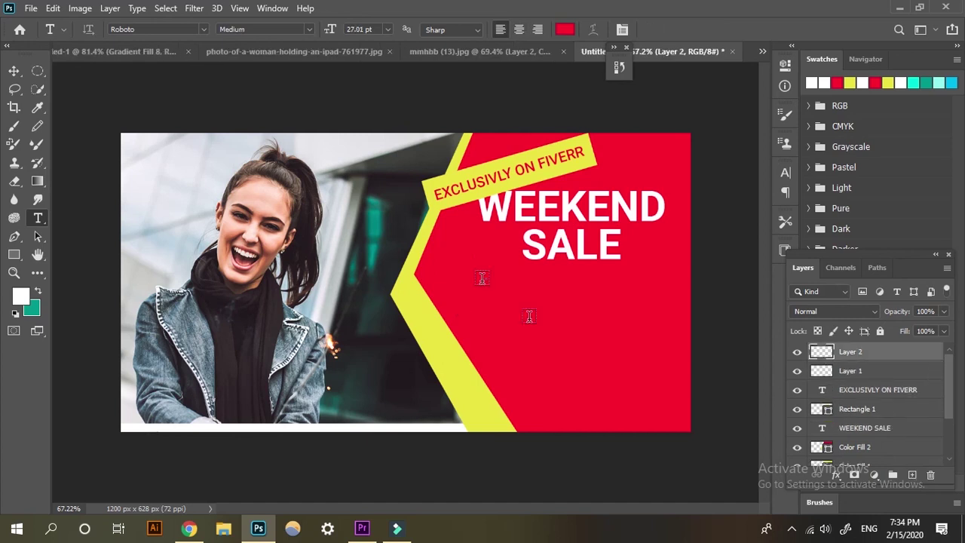
drag(490, 283, 664, 330)
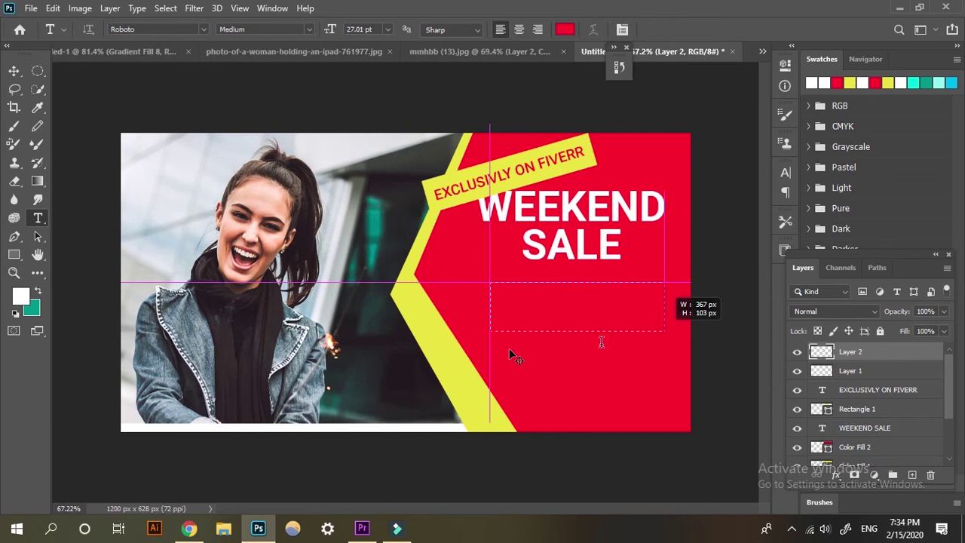
drag(489, 312, 475, 312)
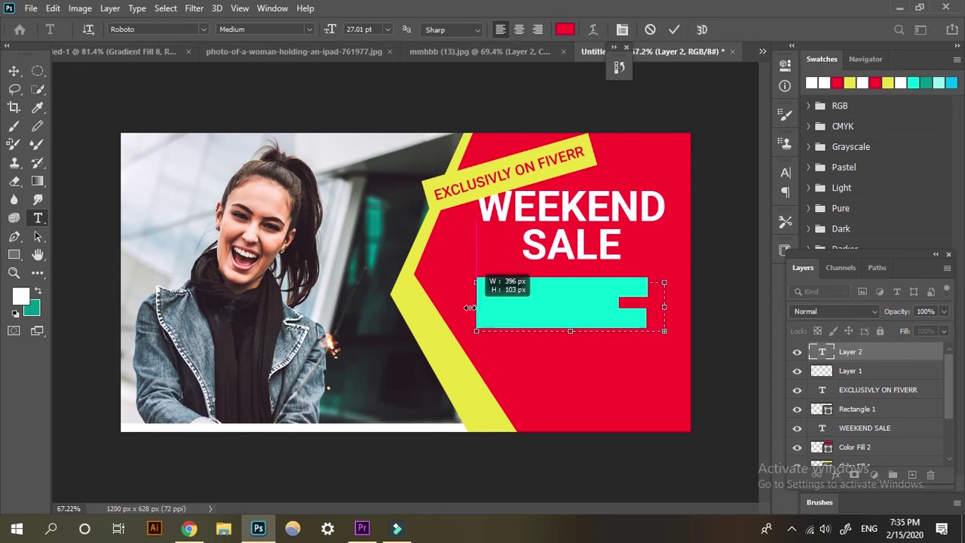
click(564, 29)
text(999999)
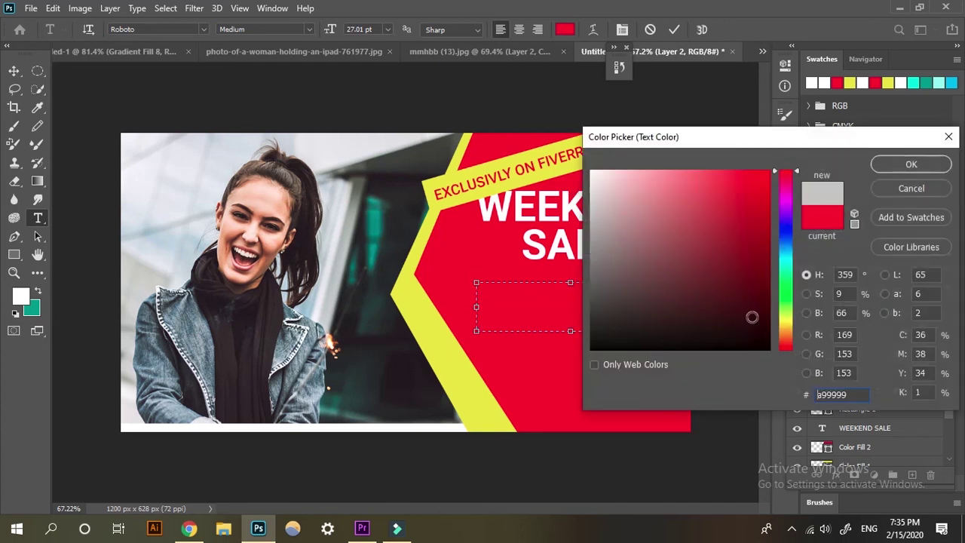
text(ffffff)
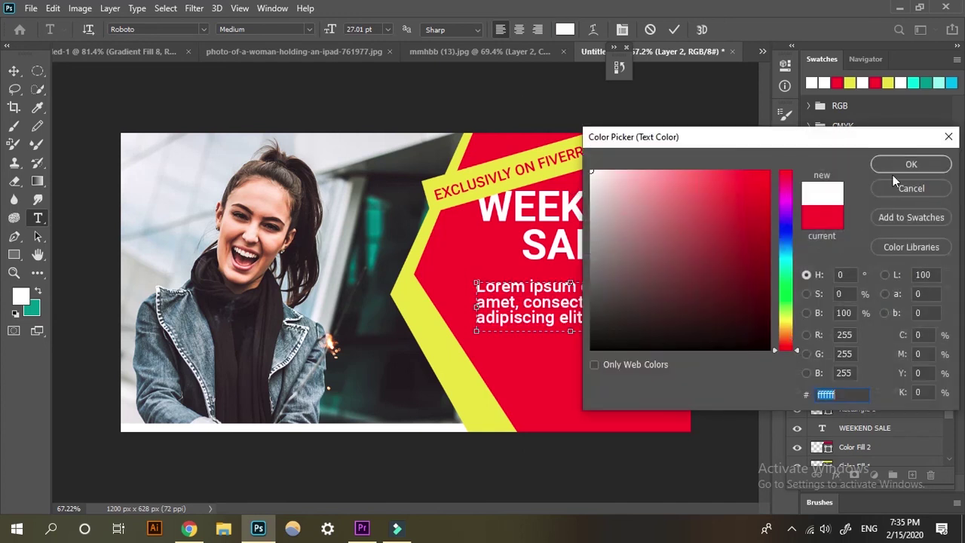
click(904, 164)
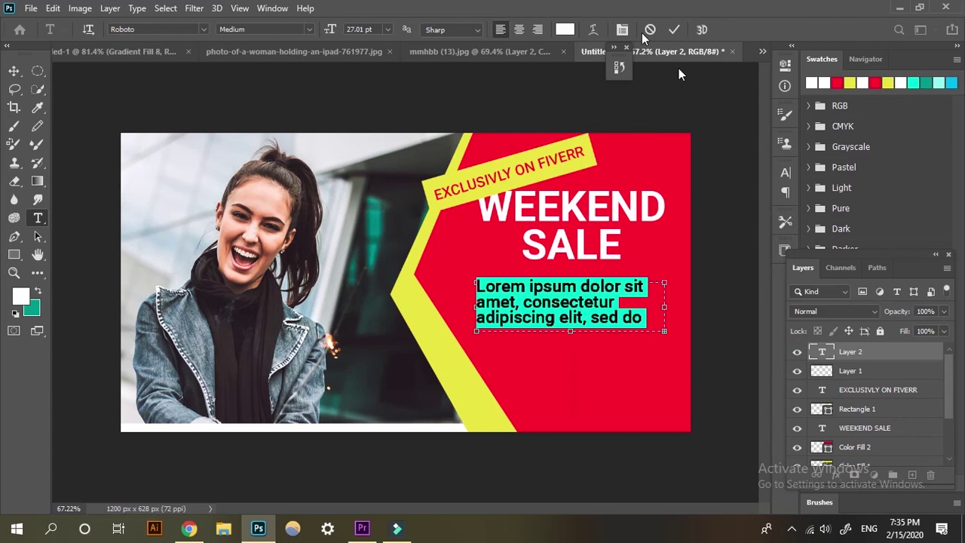
- Give the paragraph Light weight and reduce its size to about 18 pt
click(623, 29)
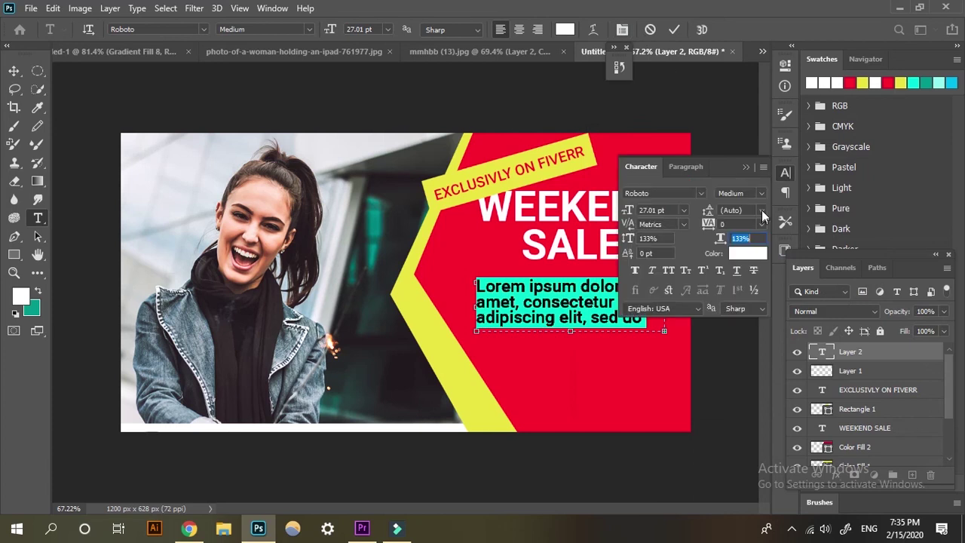
click(761, 211)
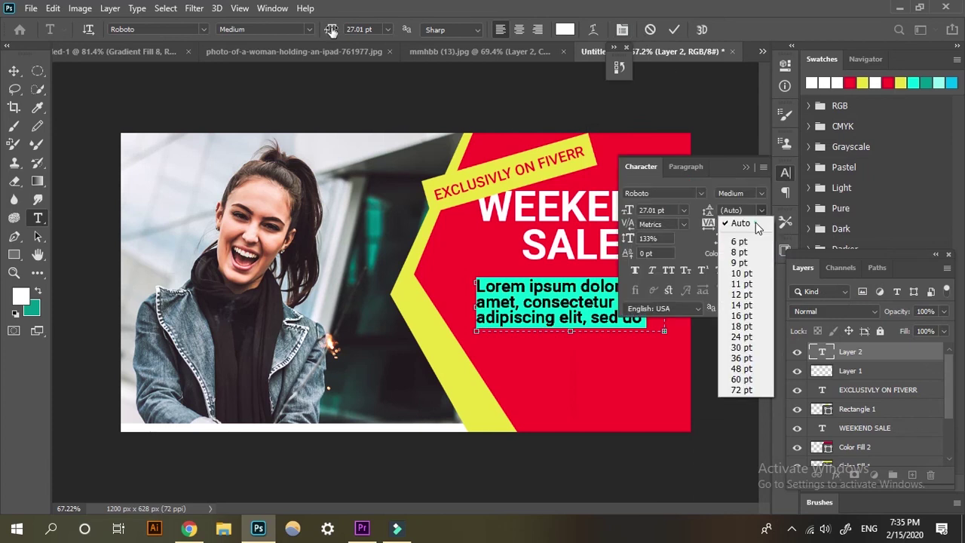
click(756, 225)
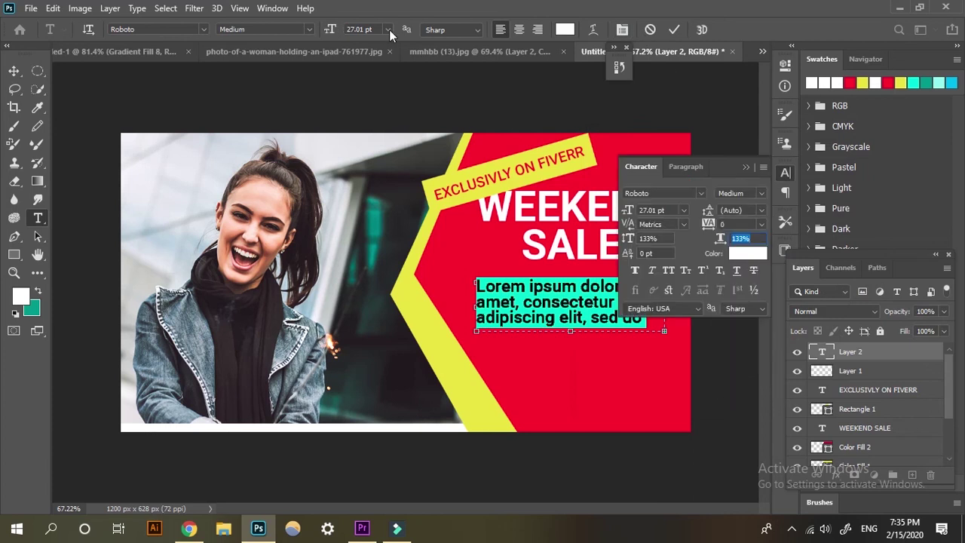
click(305, 30)
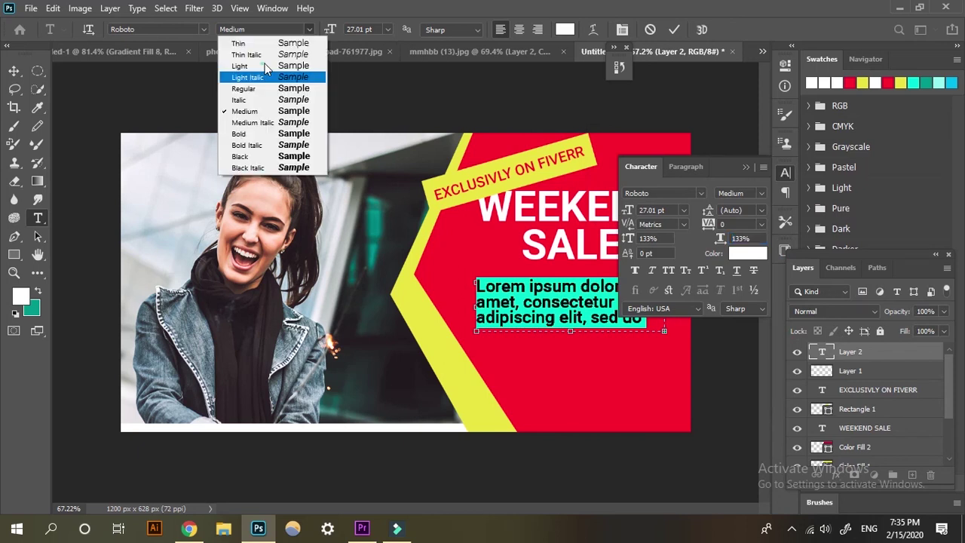
click(264, 66)
drag(333, 34, 330, 35)
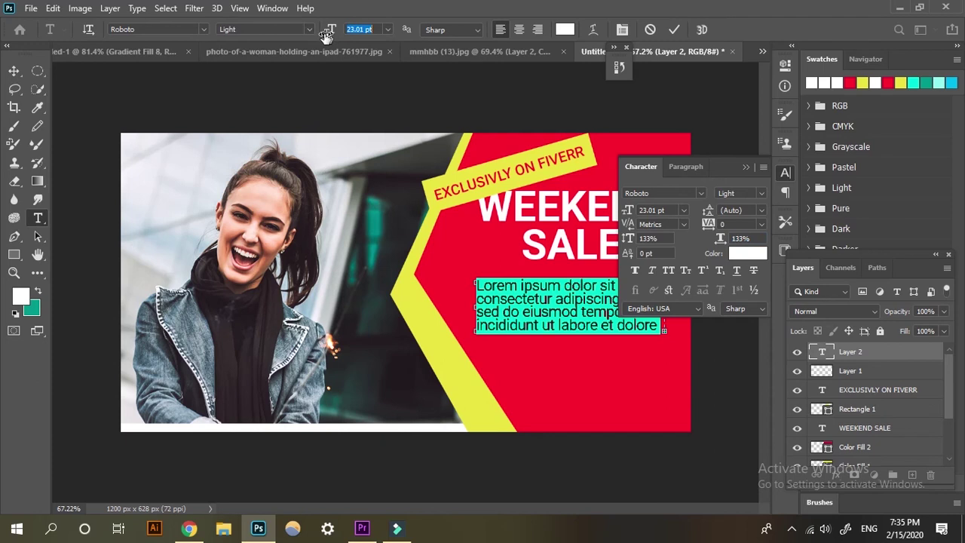
drag(326, 35, 321, 38)
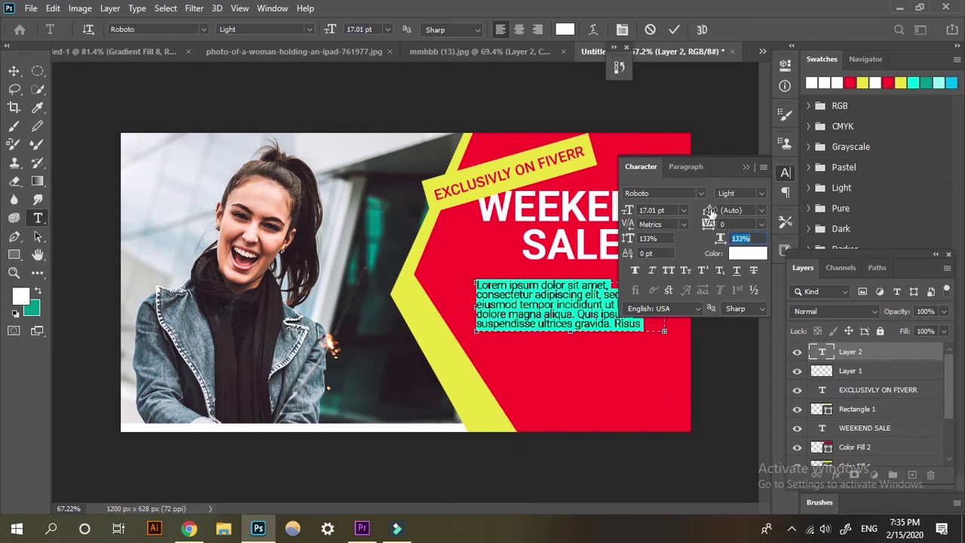
- Set the paragraph leading to 28 pt, shrink it to 12.01 pt, and commit
drag(708, 211, 713, 213)
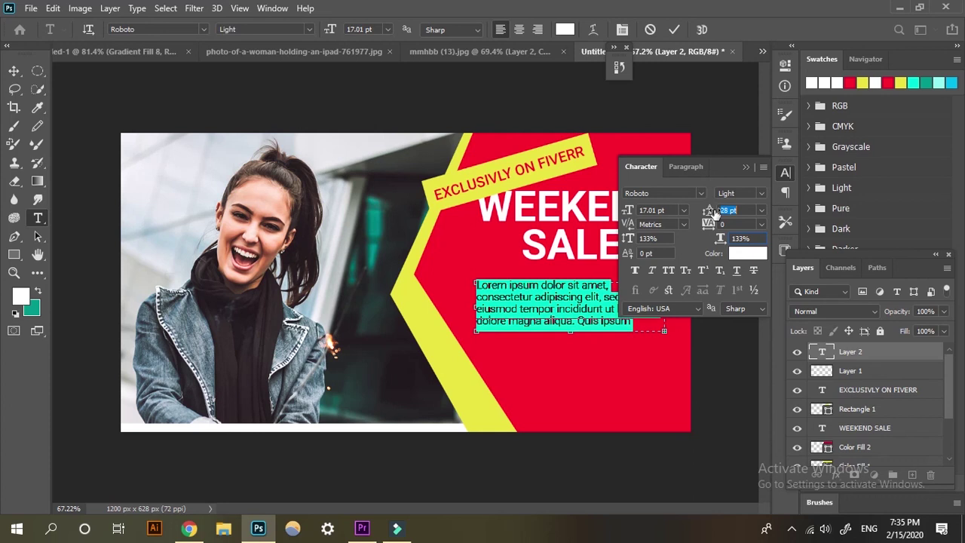
drag(712, 213, 715, 215)
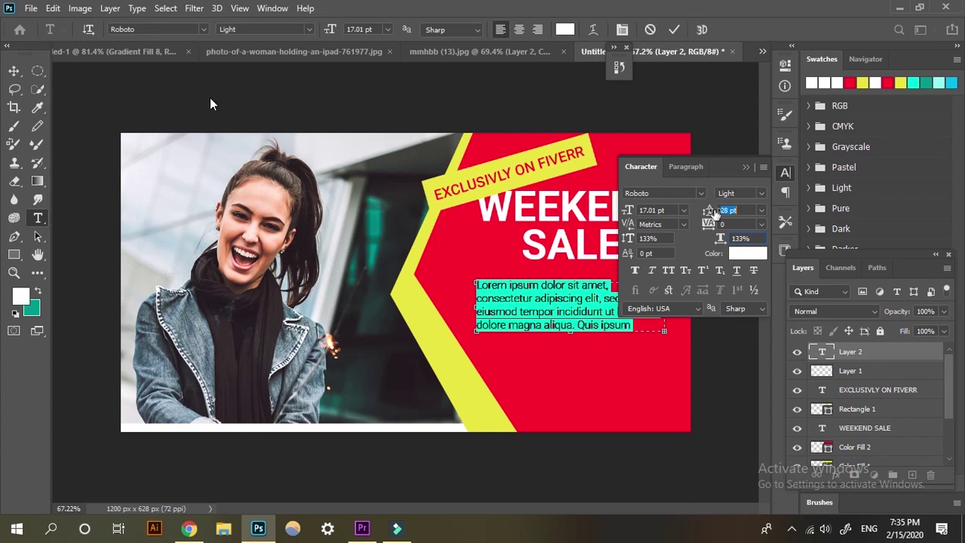
key(Tab)
key(Tab)
drag(329, 36, 328, 36)
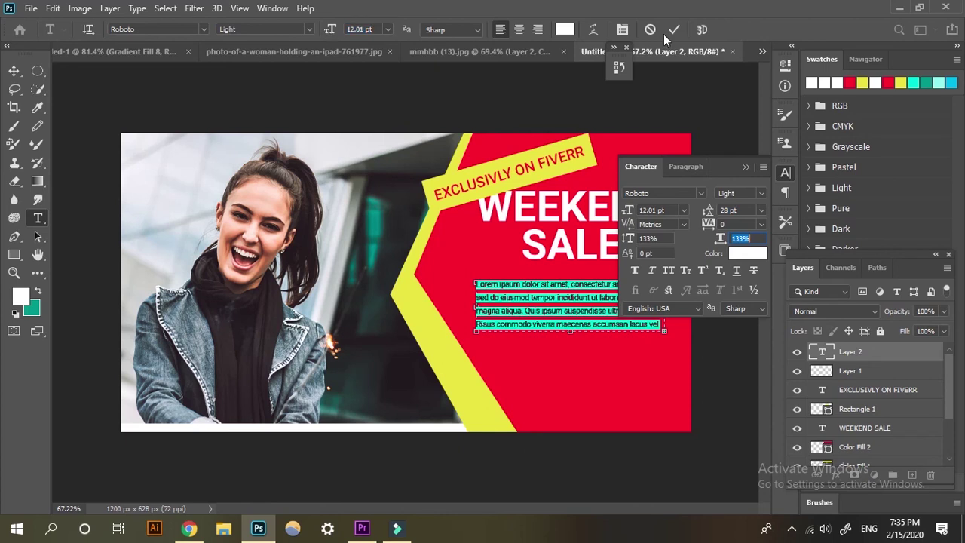
key(ctrl+Return)
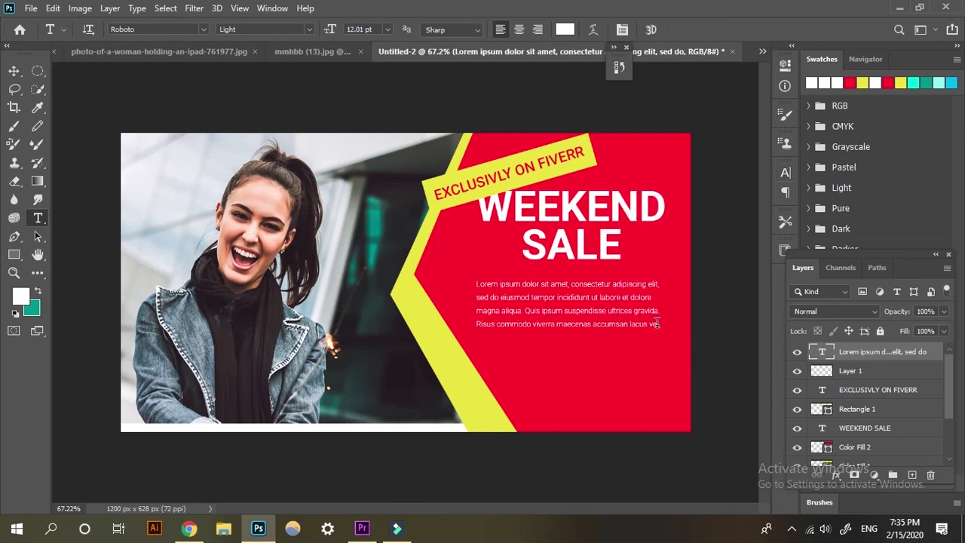
- Delete the last line of the lorem ipsum paragraph so it ends at "facilisis."
mouse_move(657, 325)
mouse_down()
mouse_move(573, 344)
mouse_move(680, 346)
mouse_up()
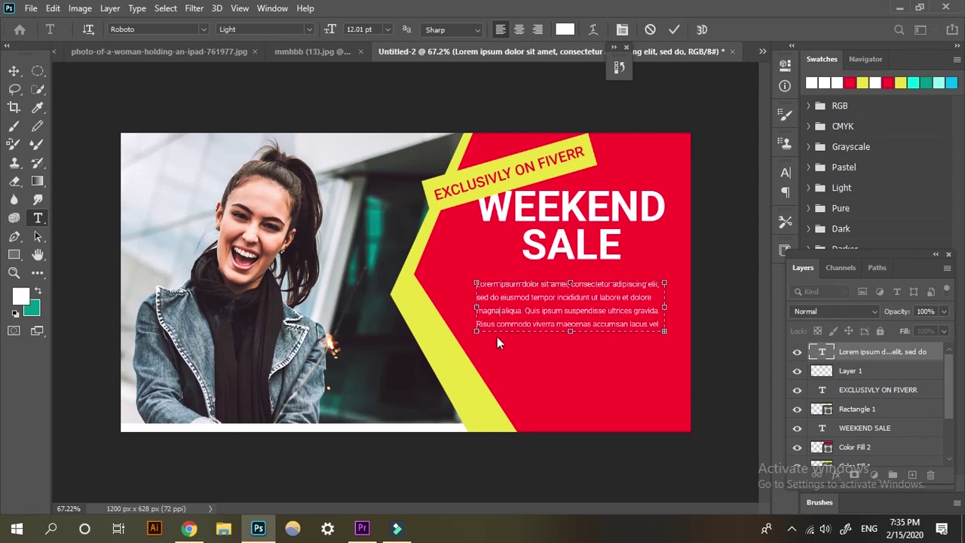
scroll(497, 336, up, 2)
triple_click(495, 332)
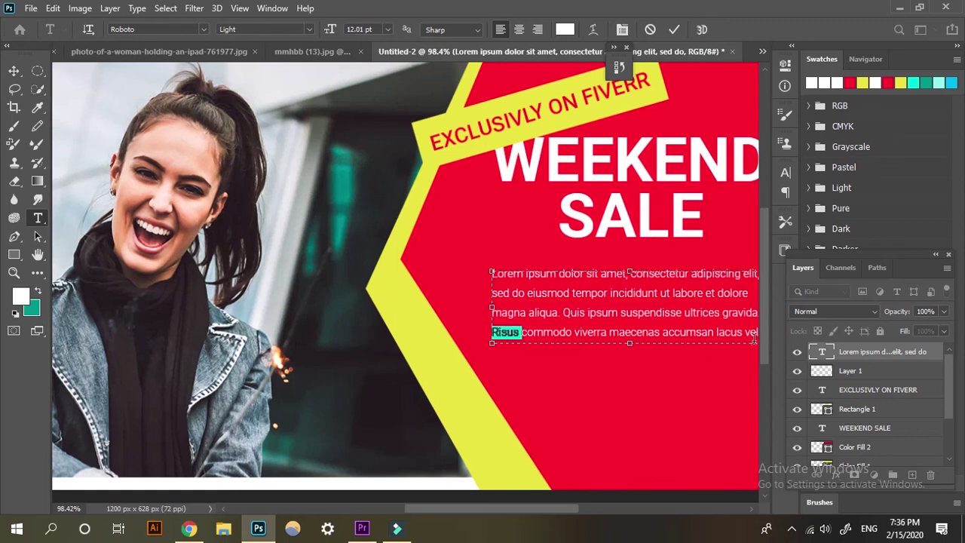
scroll(656, 389, right, 2)
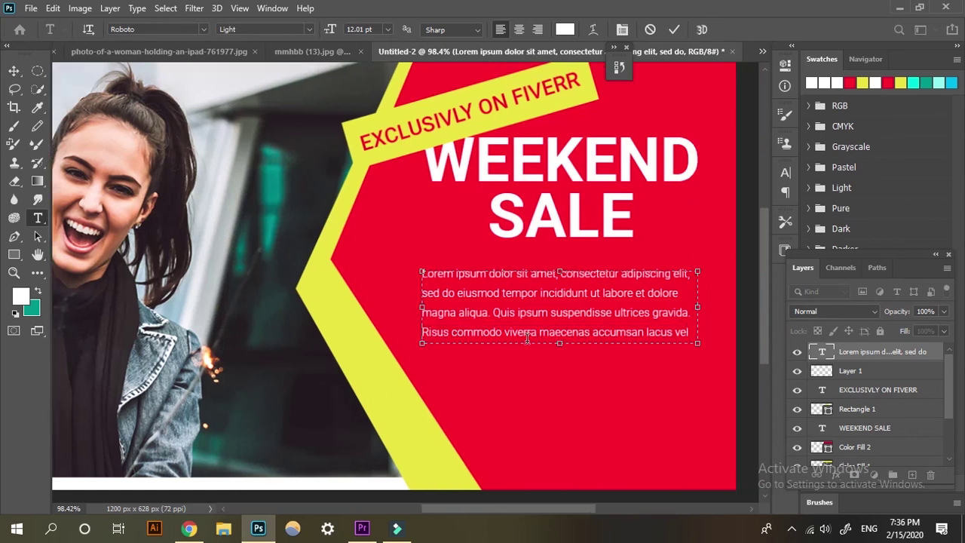
key(BackSpace)
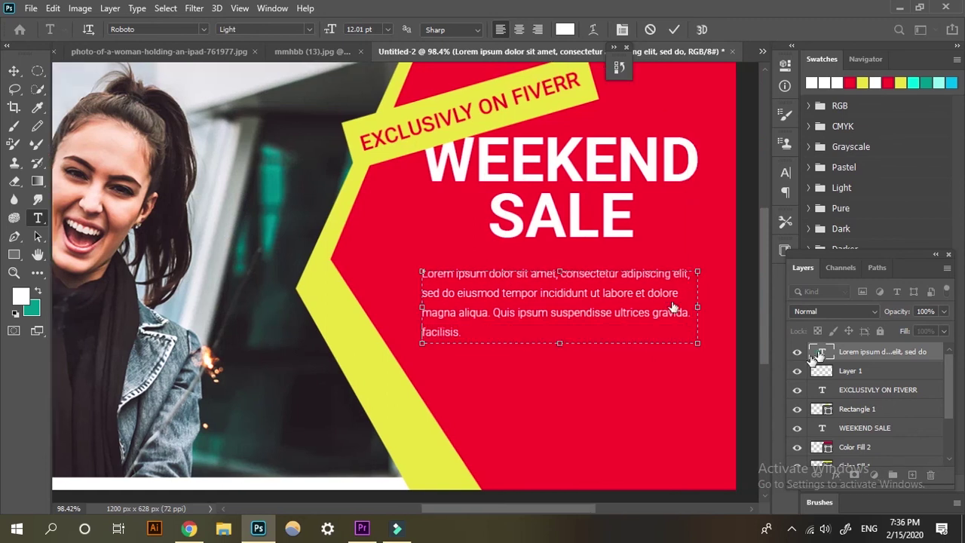
key(ctrl+Return)
- Centre-align the paragraph and move it slightly up under SALE
click(518, 30)
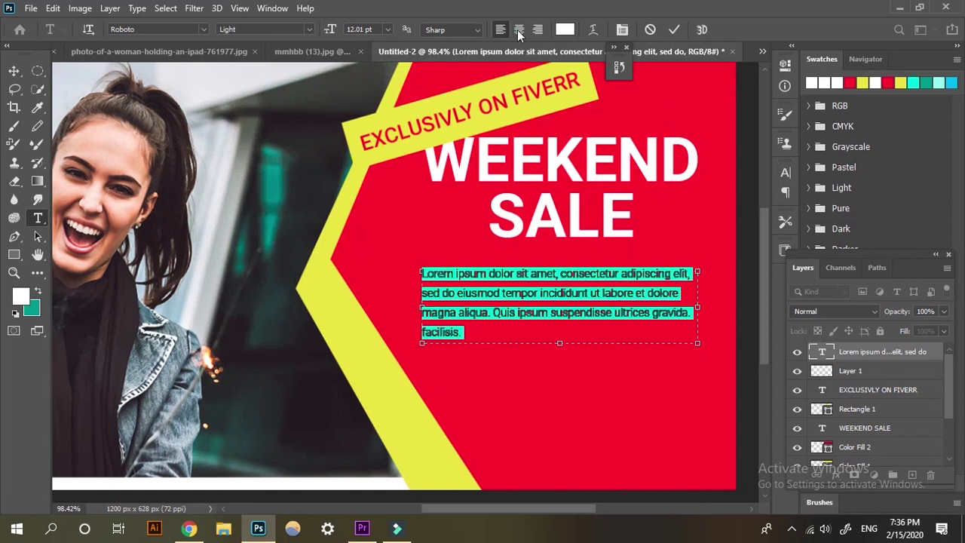
click(518, 30)
key(ctrl+0)
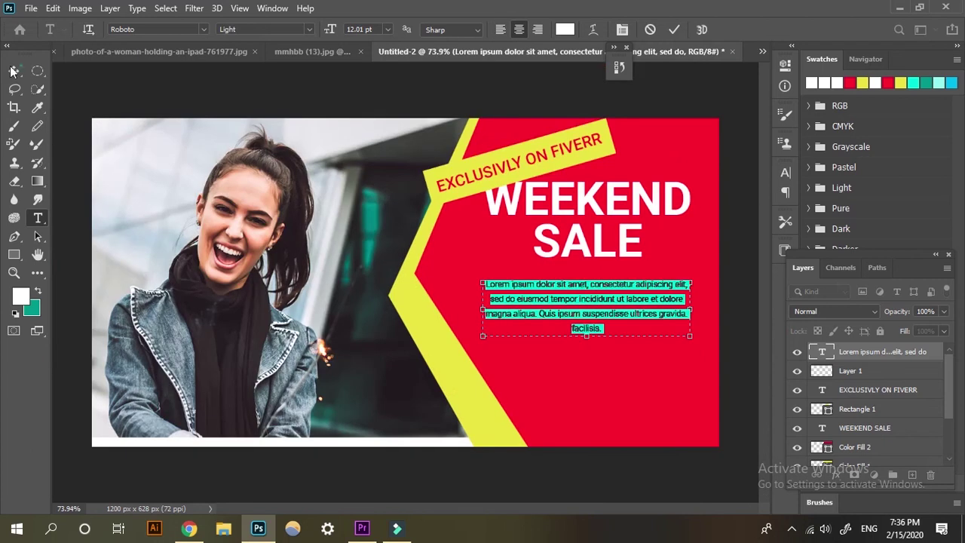
click(13, 71)
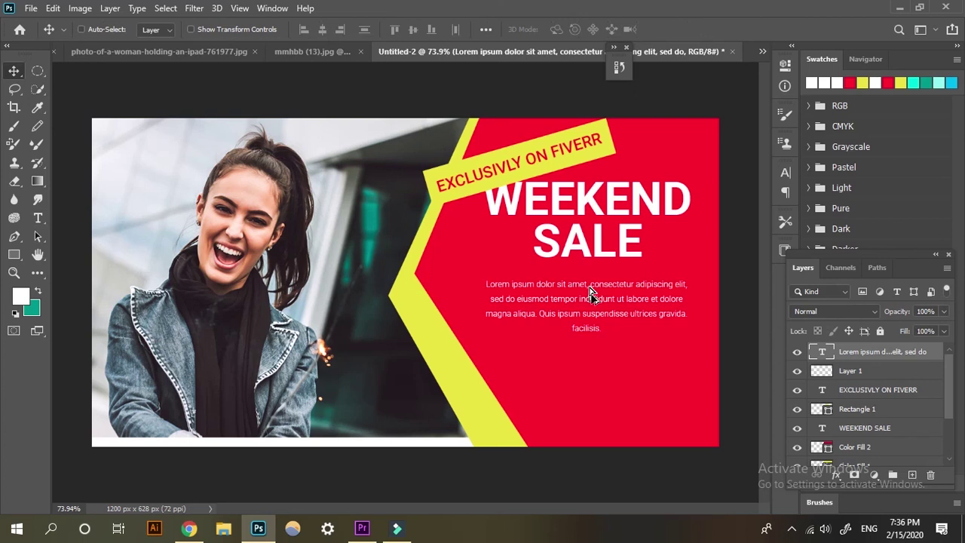
drag(590, 291, 590, 282)
scroll(582, 342, down, 1)
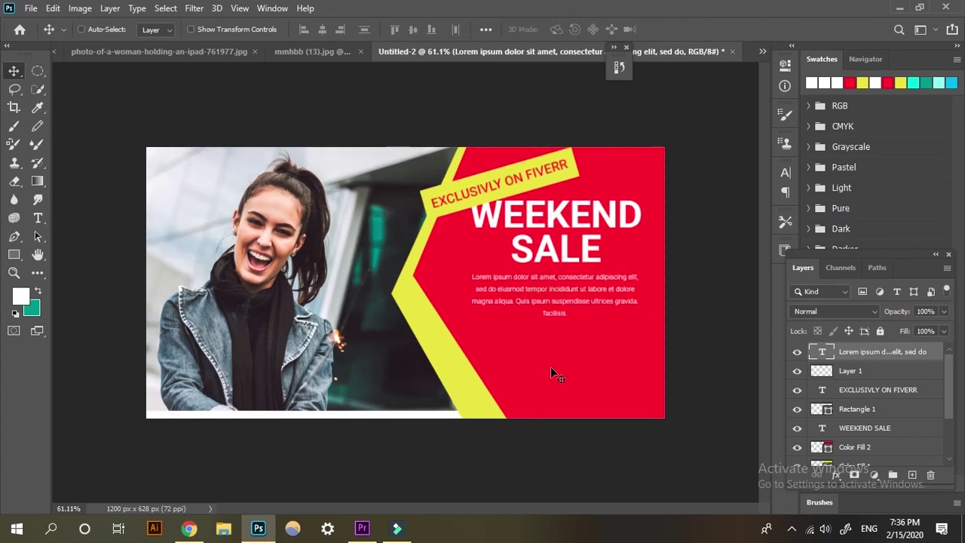
- Draw a yellow 228 × 69 px rectangle under the paragraph and nudge it down
click(910, 475)
click(14, 254)
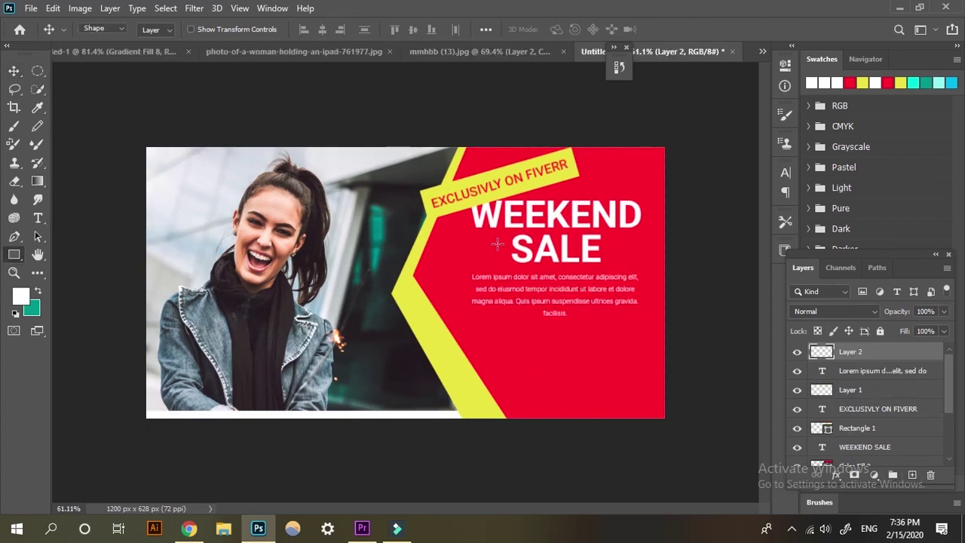
click(427, 324)
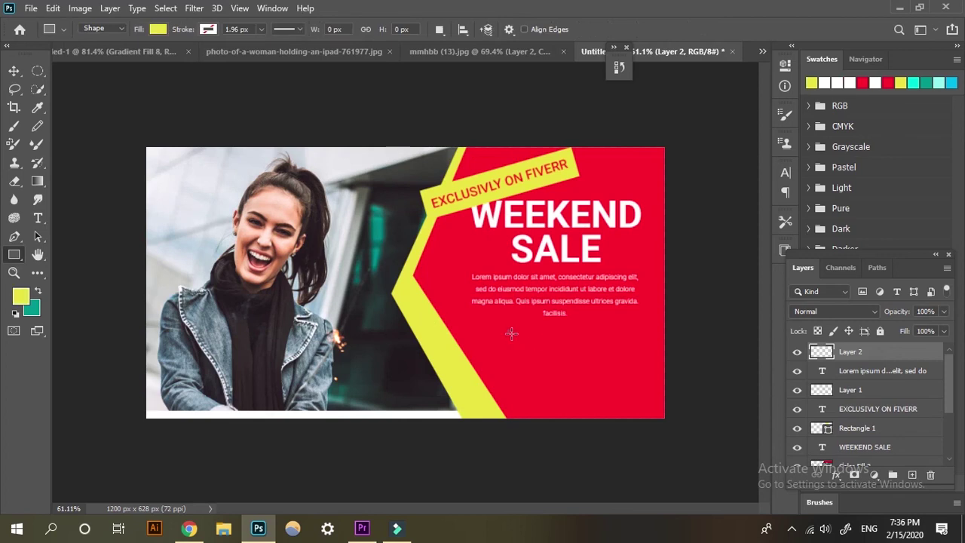
drag(508, 332, 606, 360)
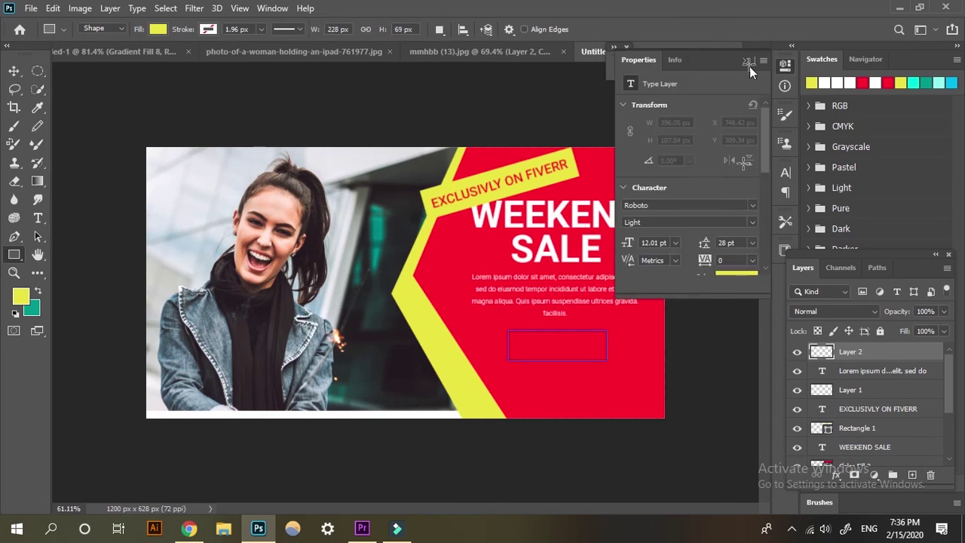
click(749, 66)
key(v)
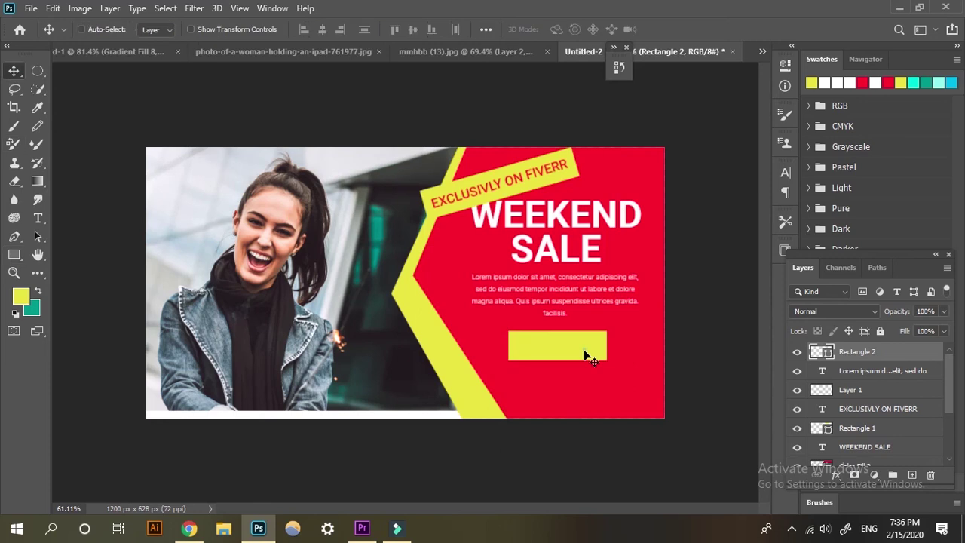
drag(584, 364, 579, 368)
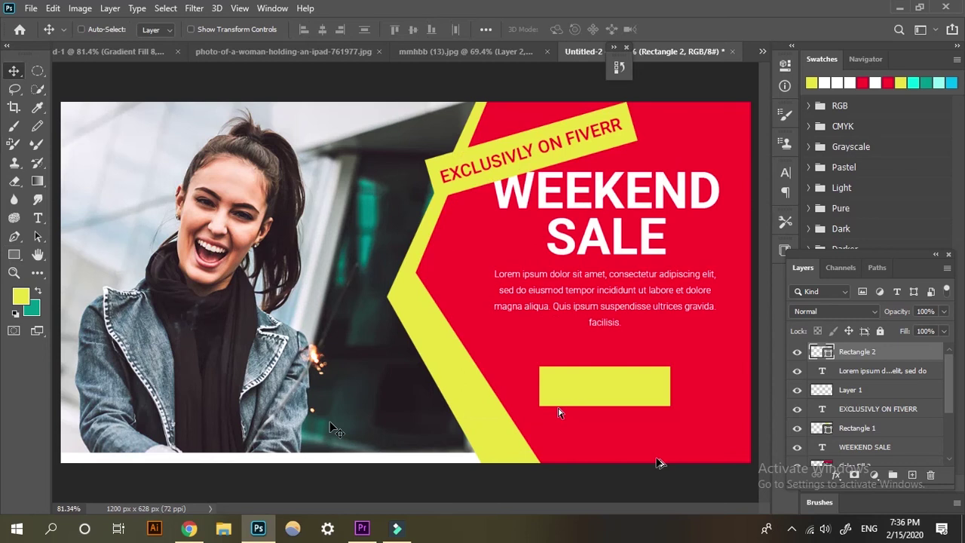
scroll(531, 440, down, 2)
- Start a centred Roboto Bold text layer near the bottom in #1f1f1b at 24 pt
key(t)
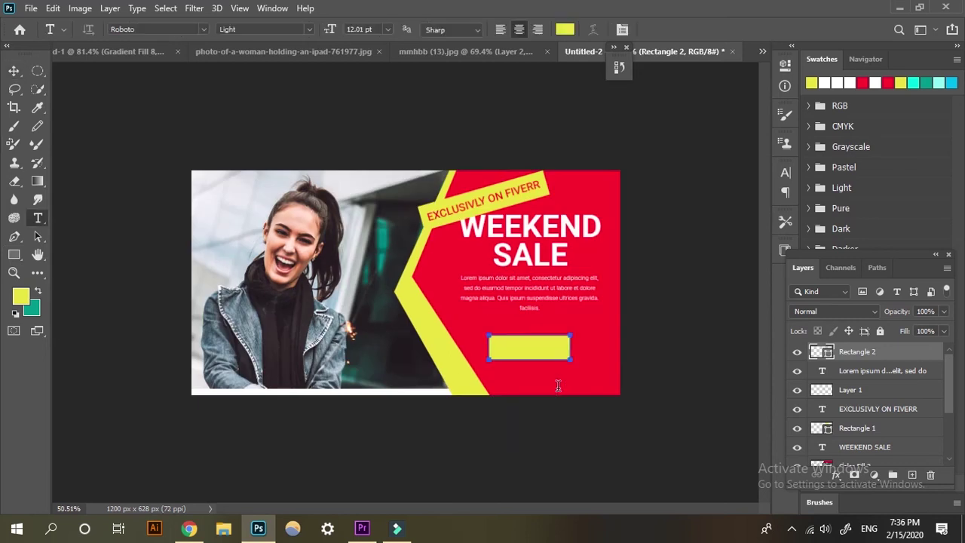
click(558, 387)
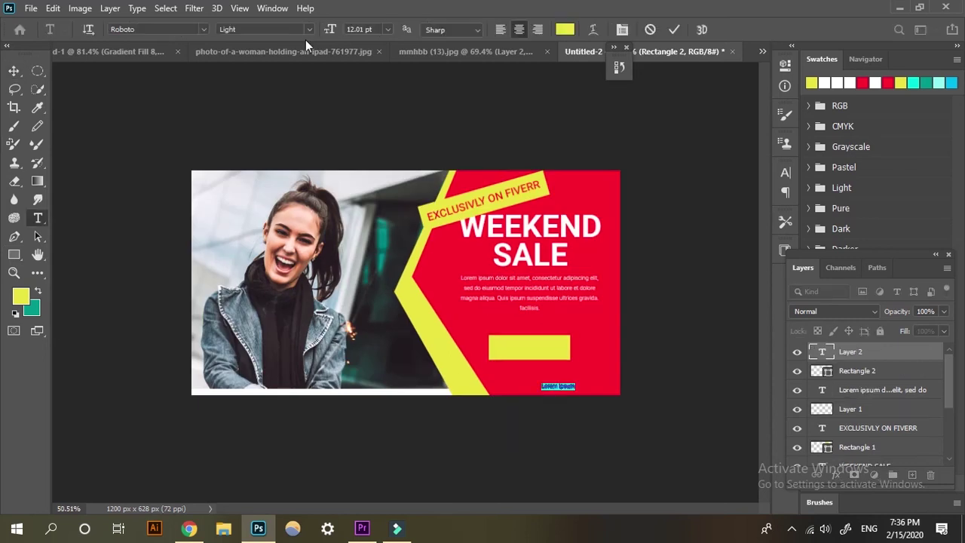
click(308, 31)
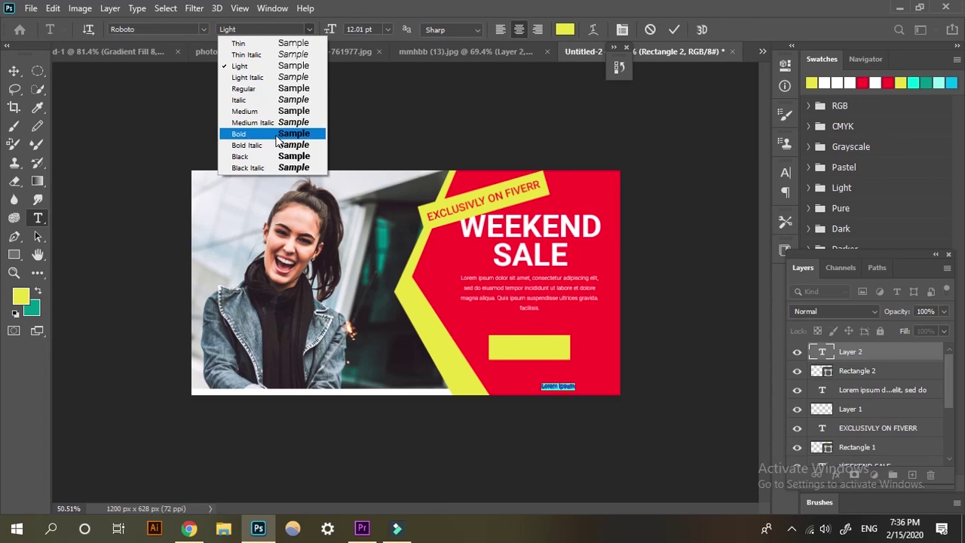
click(279, 141)
click(565, 29)
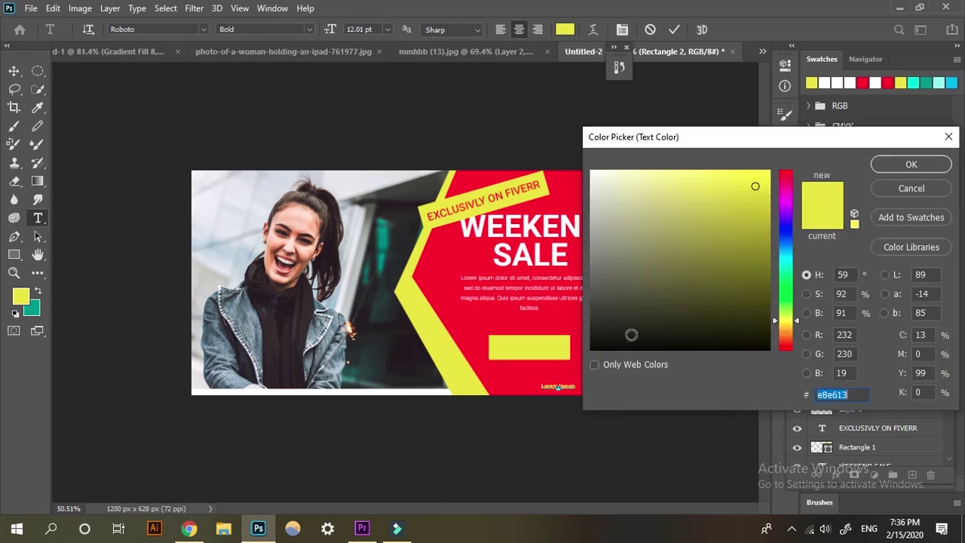
click(610, 328)
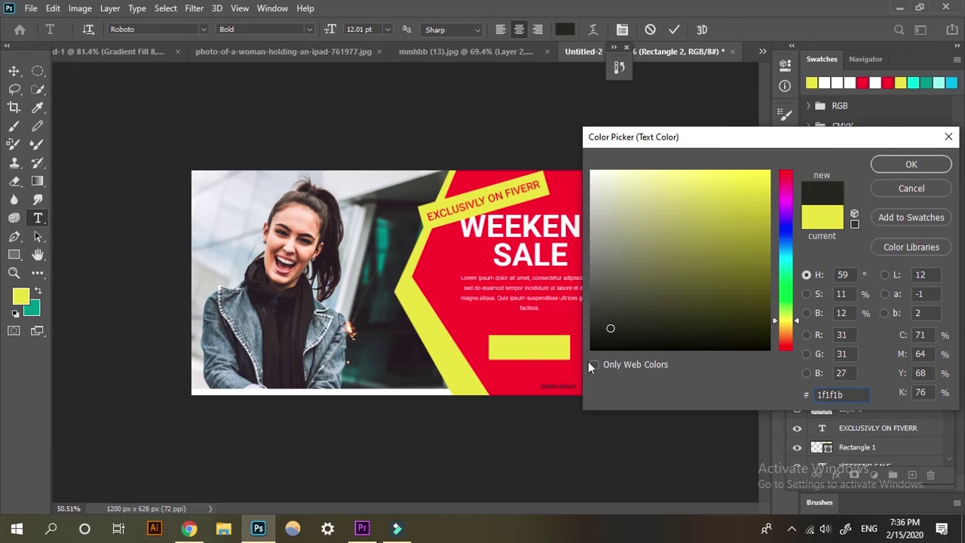
click(911, 164)
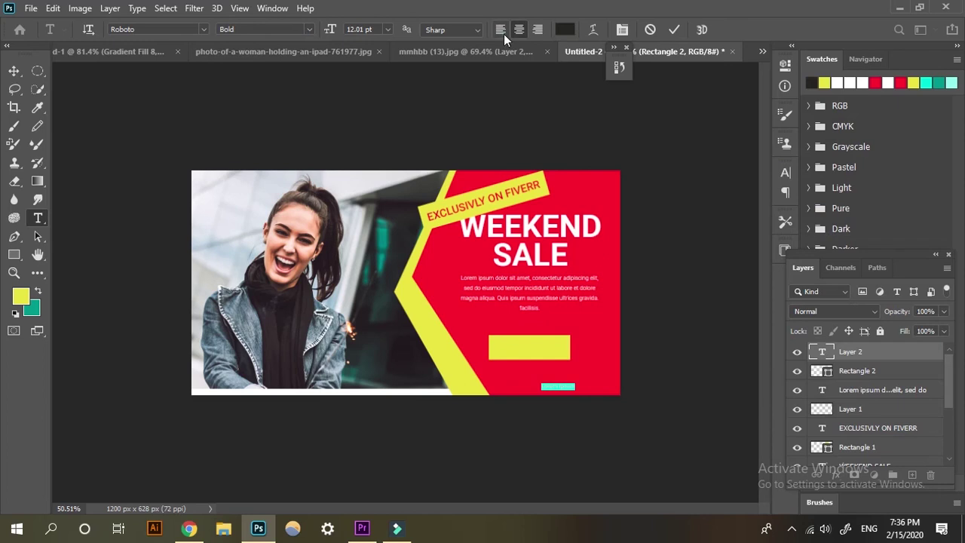
key(ctrl+shift+l)
drag(326, 33, 343, 36)
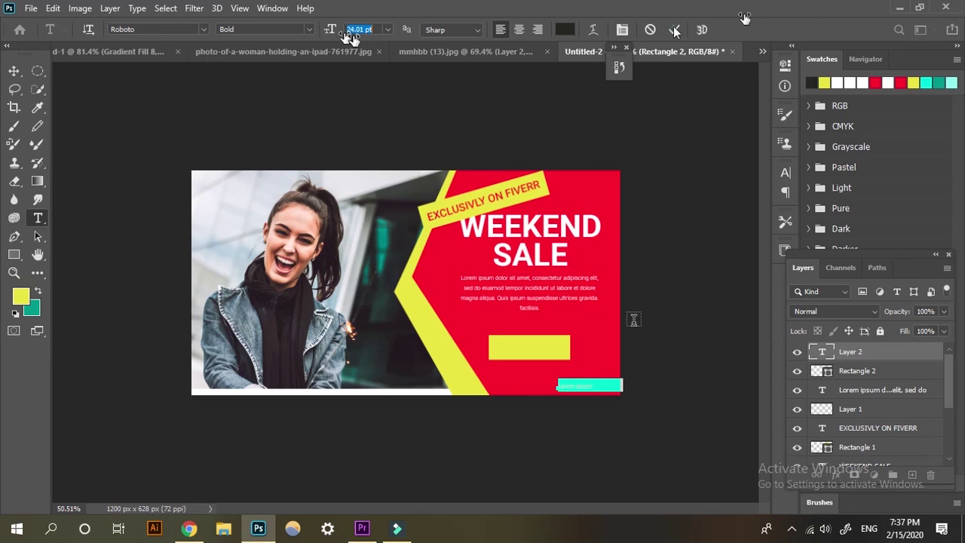
- Replace the Lorem placeholder text with SHOP NOW
click(789, 362)
key(s)
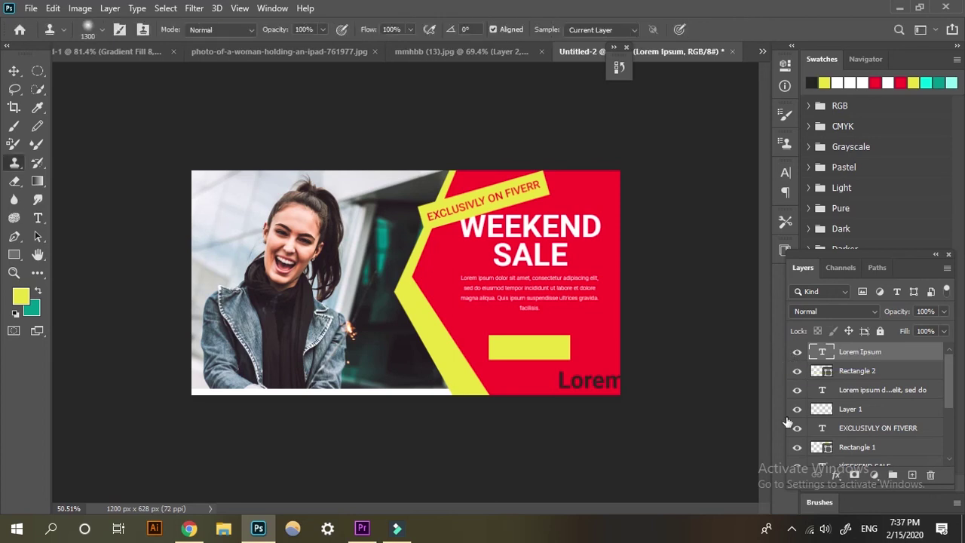
double_click(822, 358)
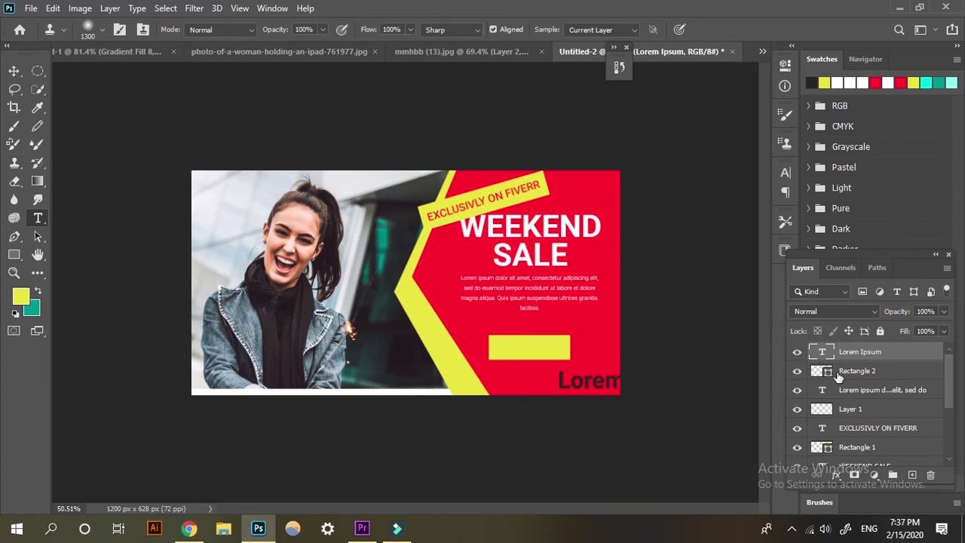
text(S)
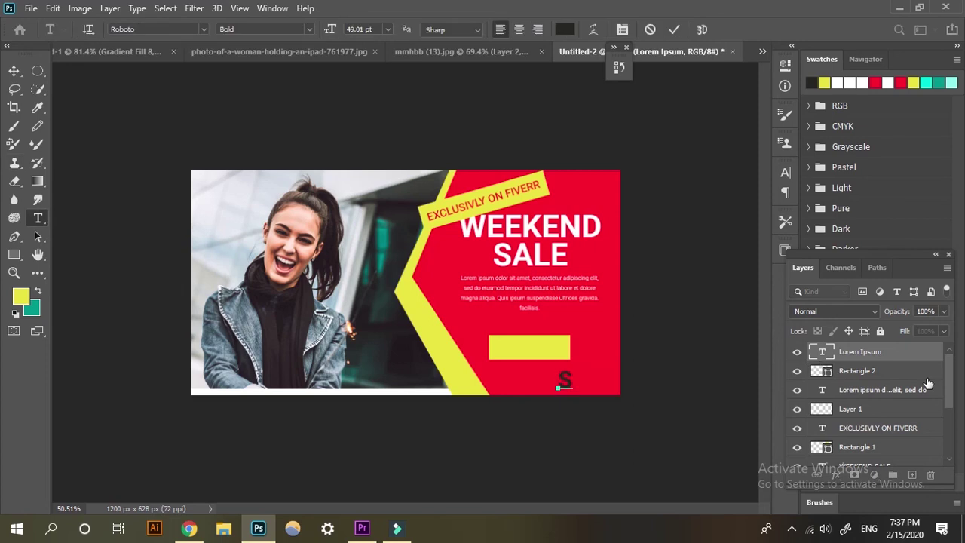
text(HOP N)
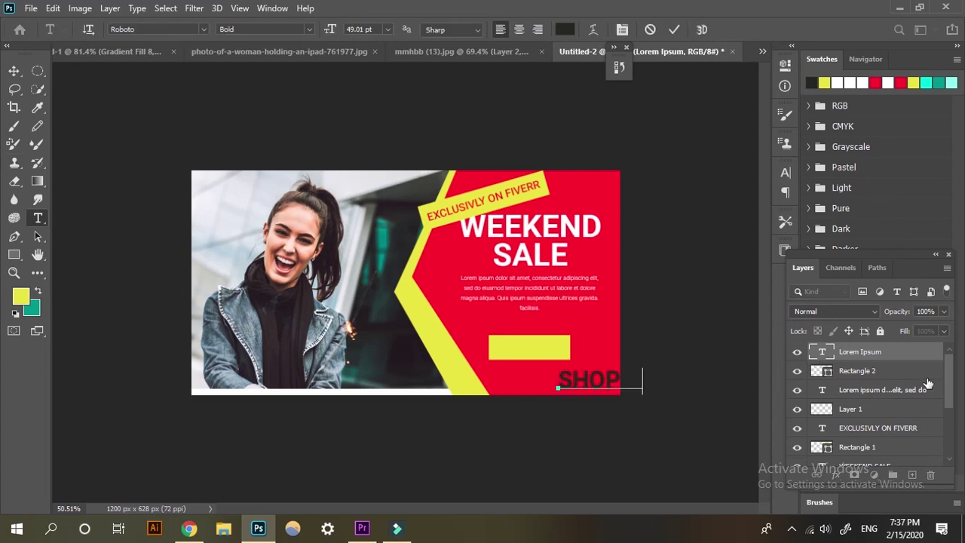
text(OW)
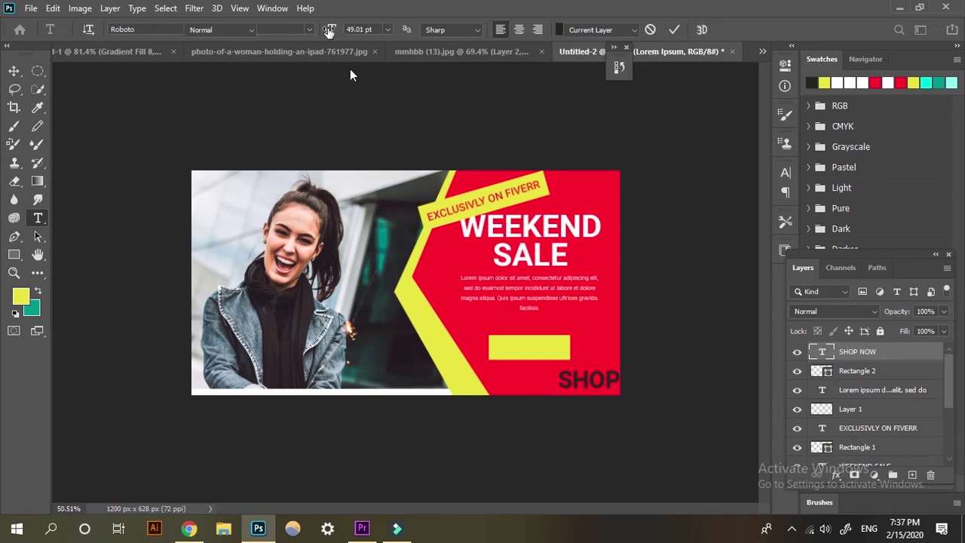
- Shrink SHOP NOW to 30 pt and move it onto the yellow button bar
key(ctrl+a)
drag(323, 34, 320, 34)
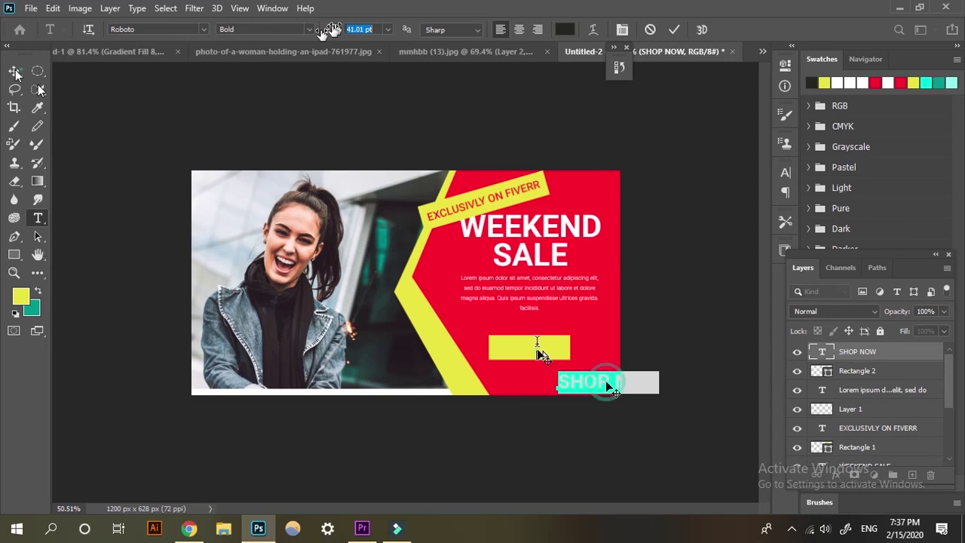
drag(321, 30, 329, 30)
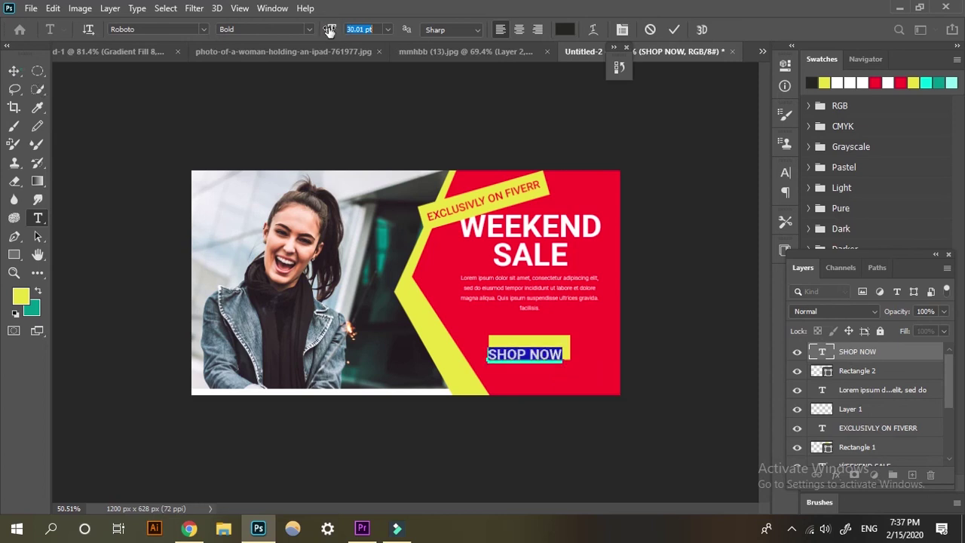
click(14, 70)
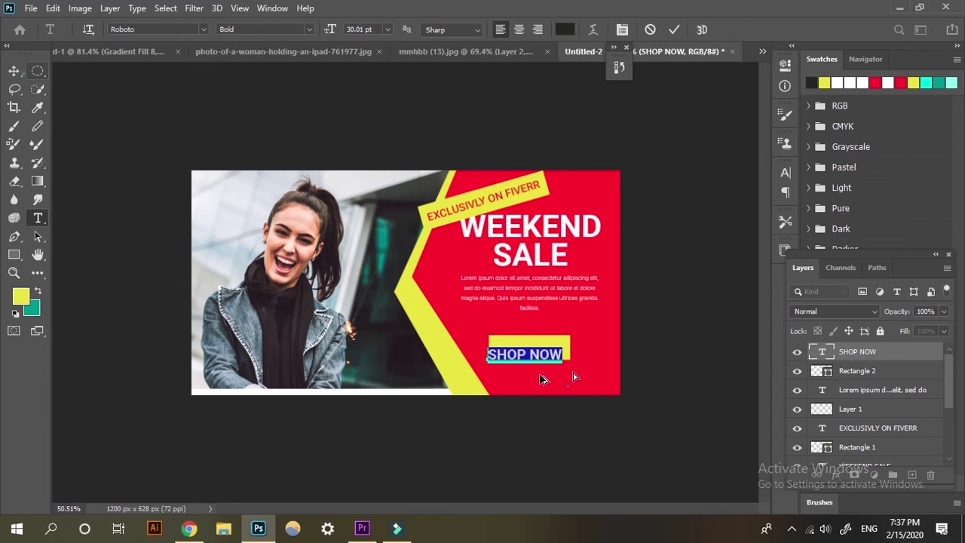
mouse_move(577, 380)
mouse_down()
mouse_move(582, 387)
mouse_move(575, 379)
mouse_up()
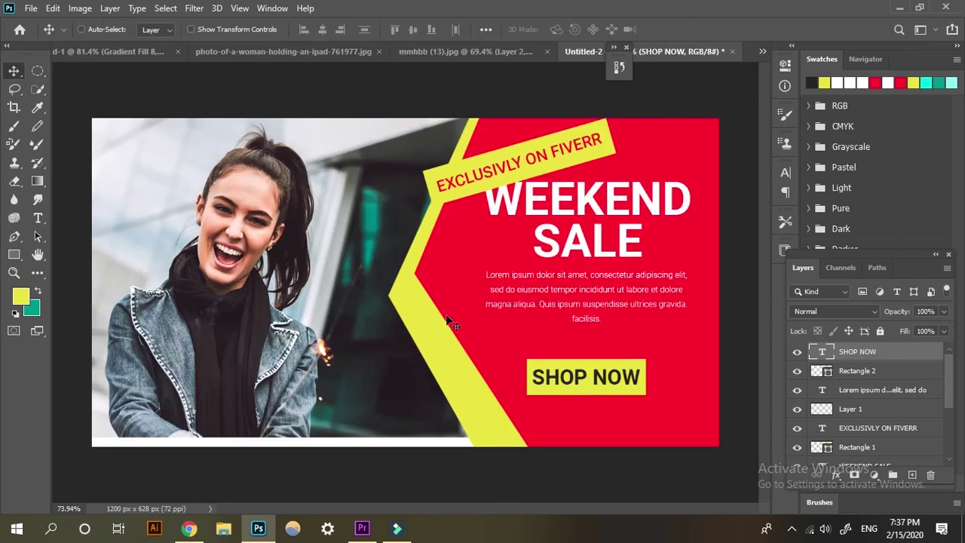
- Reduce the SHOP NOW text to 27.01 pt and commit it
key(t)
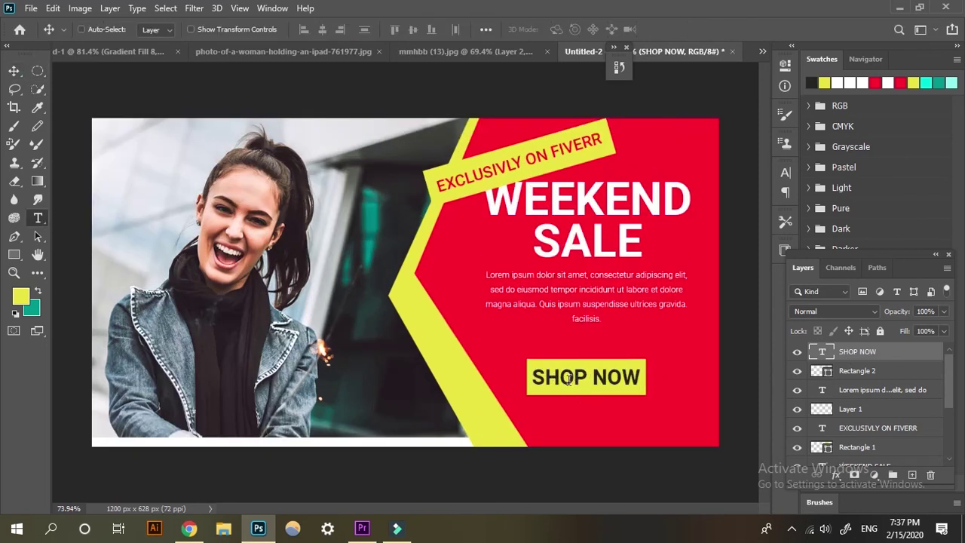
click(568, 379)
key(ctrl+a)
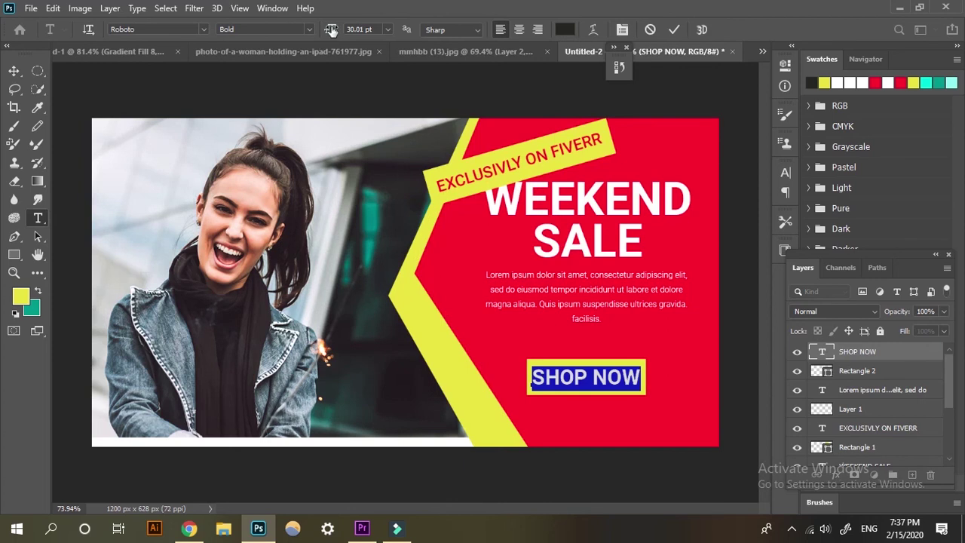
drag(330, 29, 328, 29)
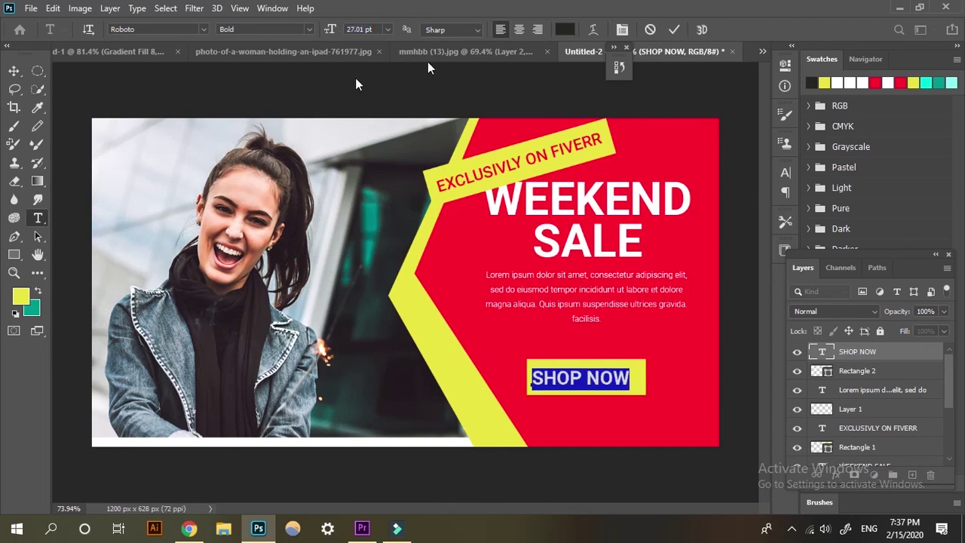
key(ctrl+Return)
key(v)
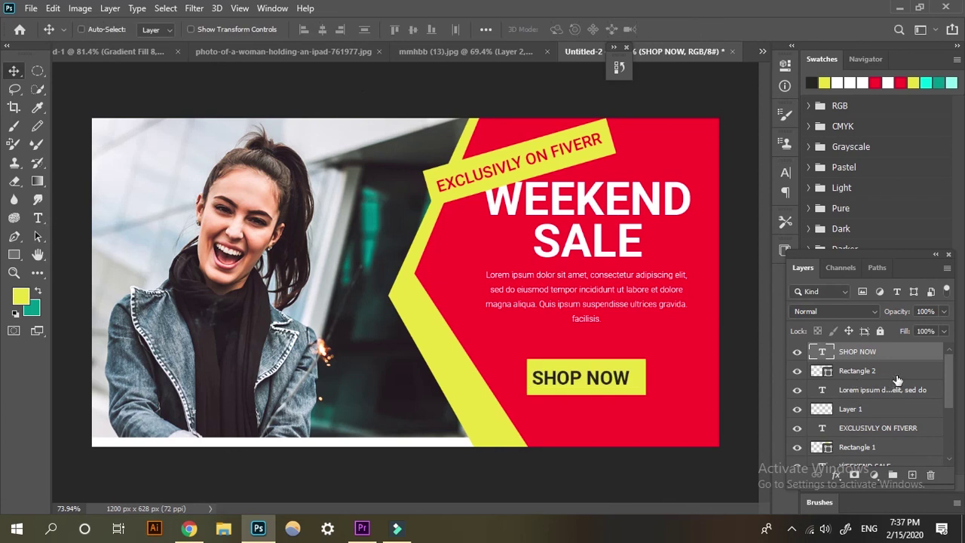
- Centre SHOP NOW horizontally on Rectangle 2, then zoom out to fit the whole banner
shift+click(897, 375)
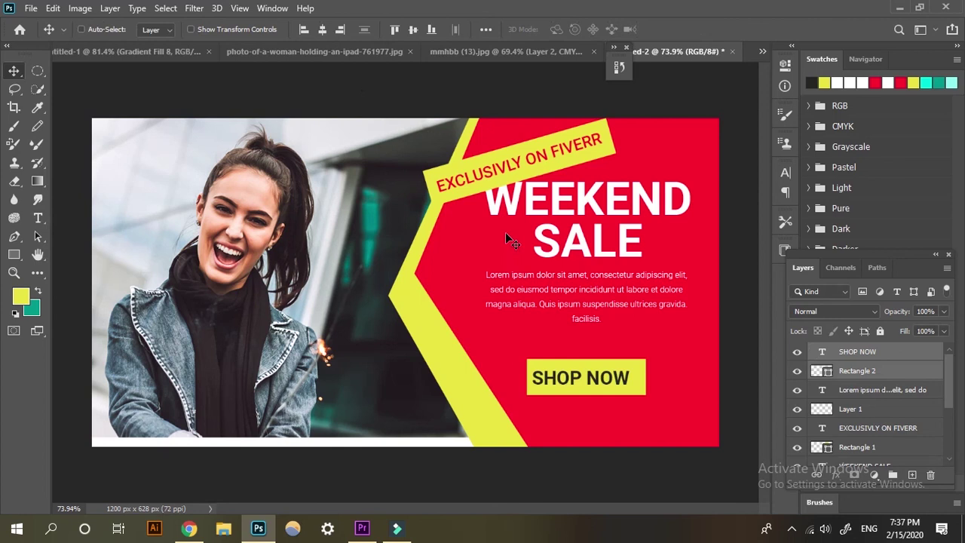
click(322, 31)
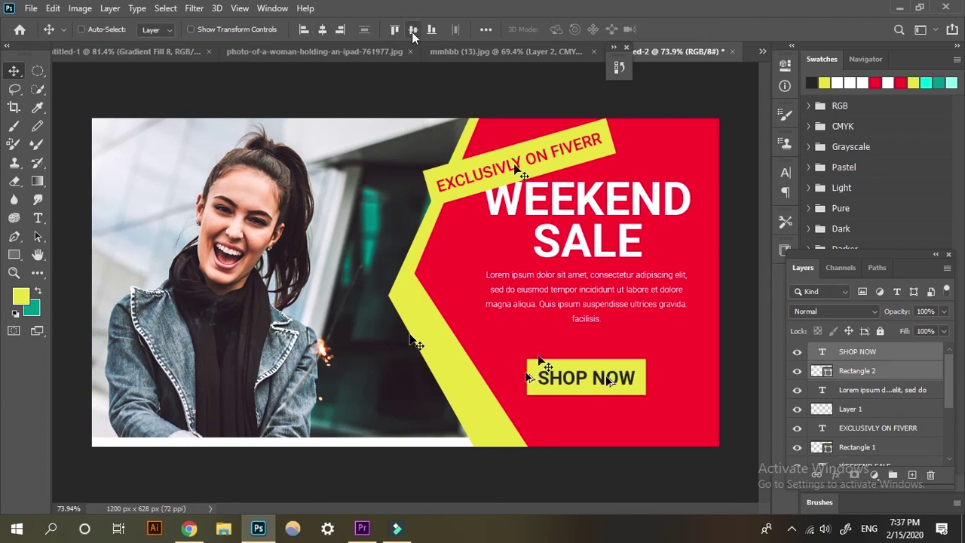
key(ctrl+minus)
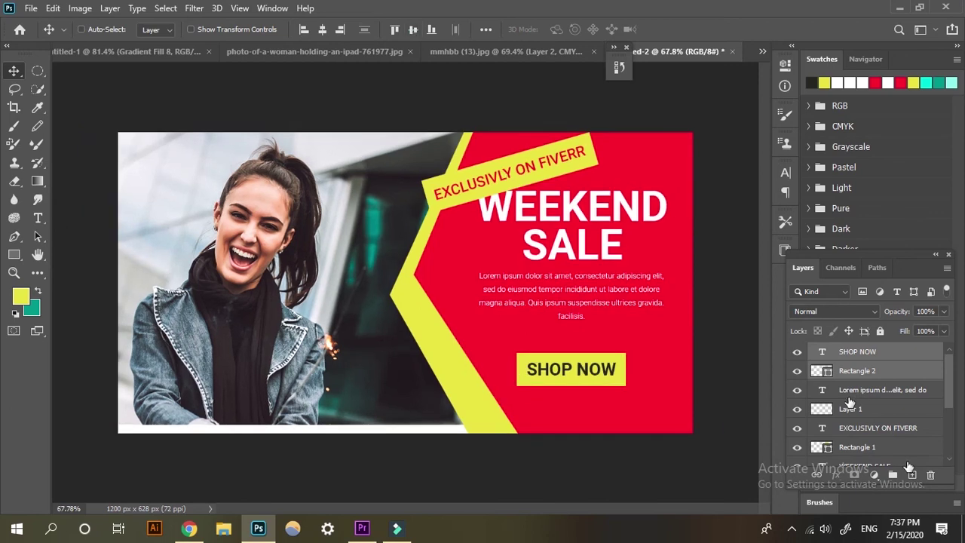
- On a new layer, draw a yellow 183 × 183 px circle over the yellow strip
click(911, 475)
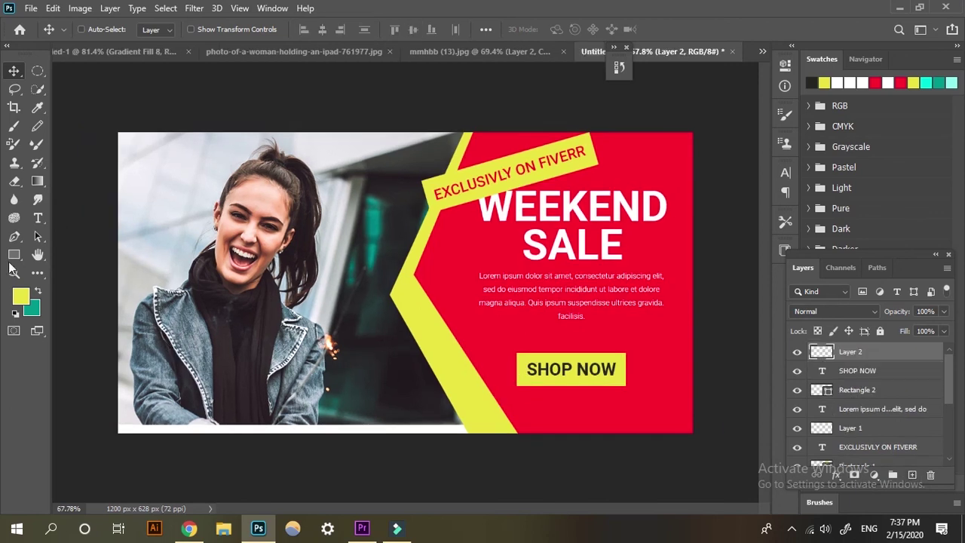
click(14, 255)
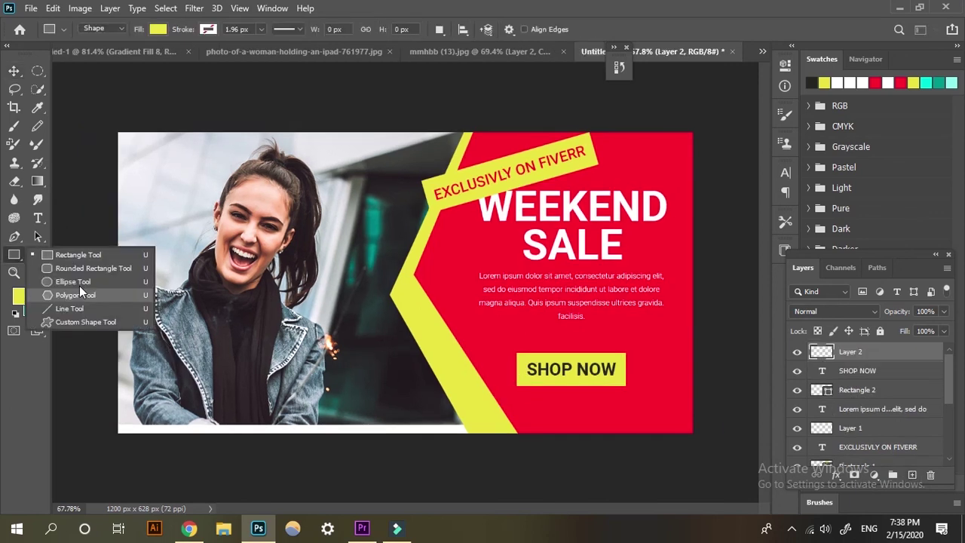
click(81, 283)
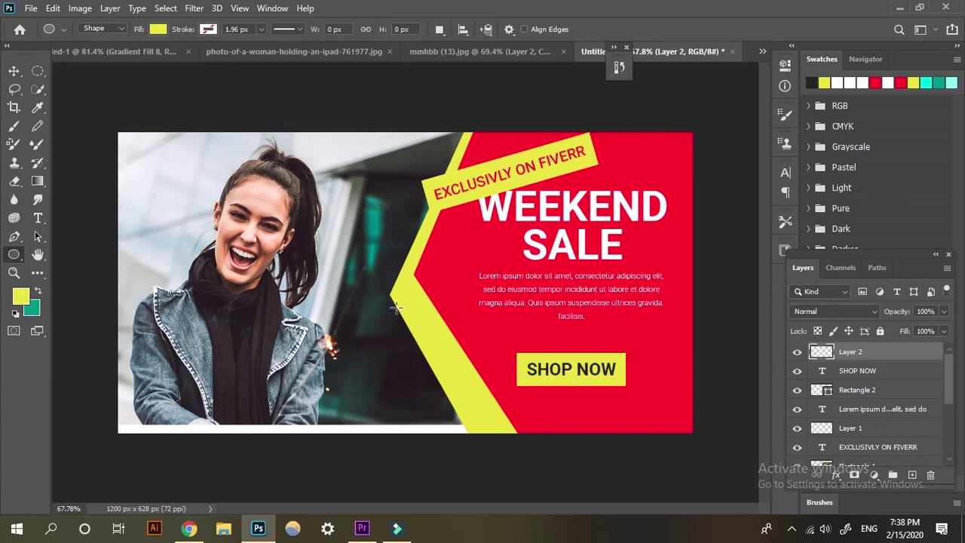
drag(386, 299, 468, 398)
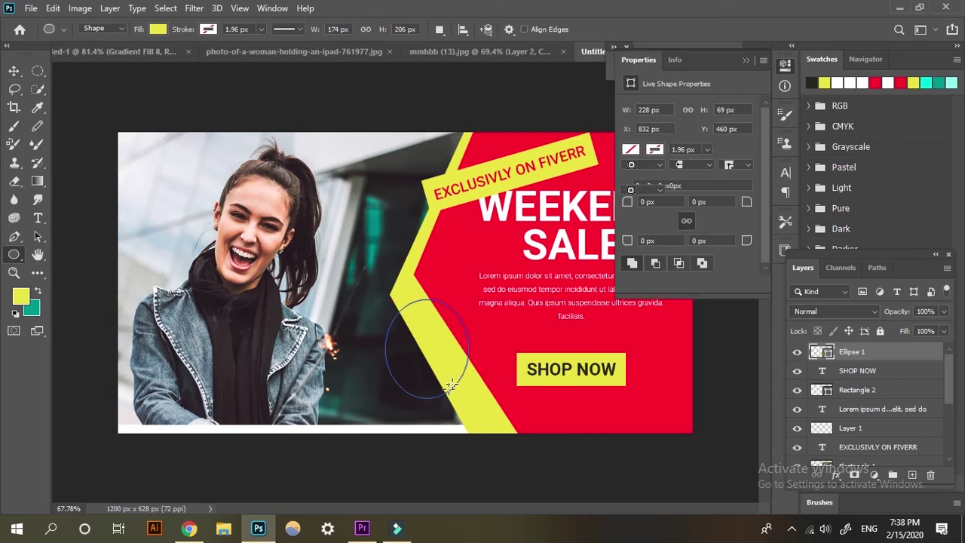
key(ctrl+z)
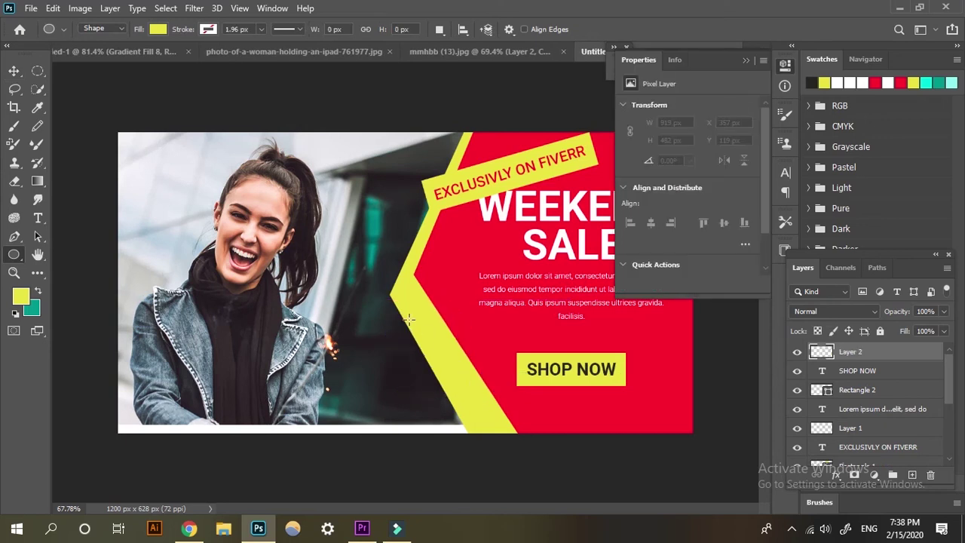
drag(383, 310, 481, 399)
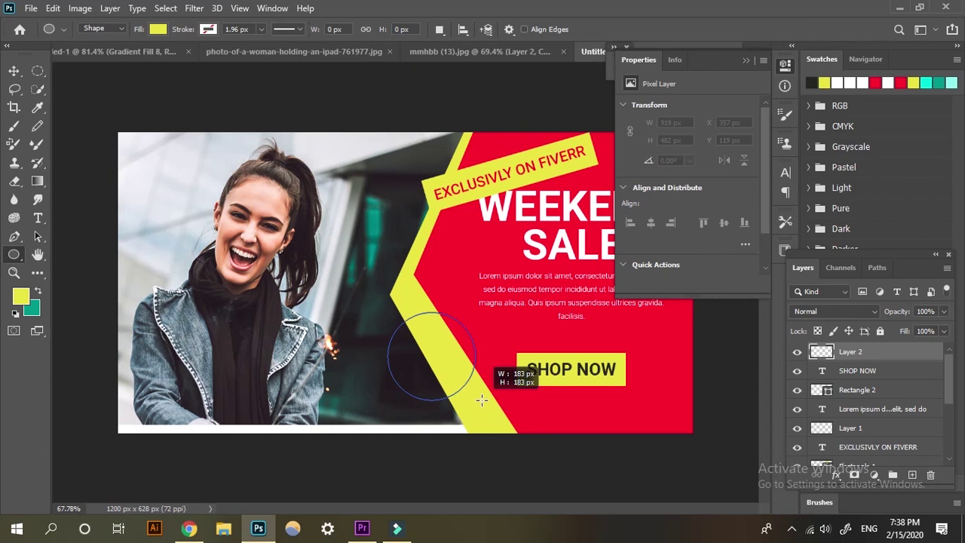
drag(481, 400, 481, 401)
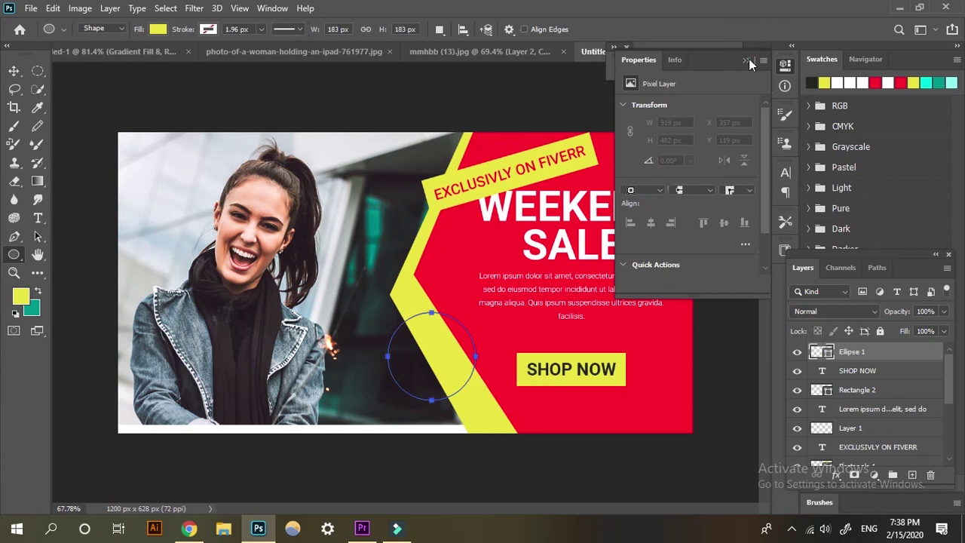
click(808, 436)
key(Return)
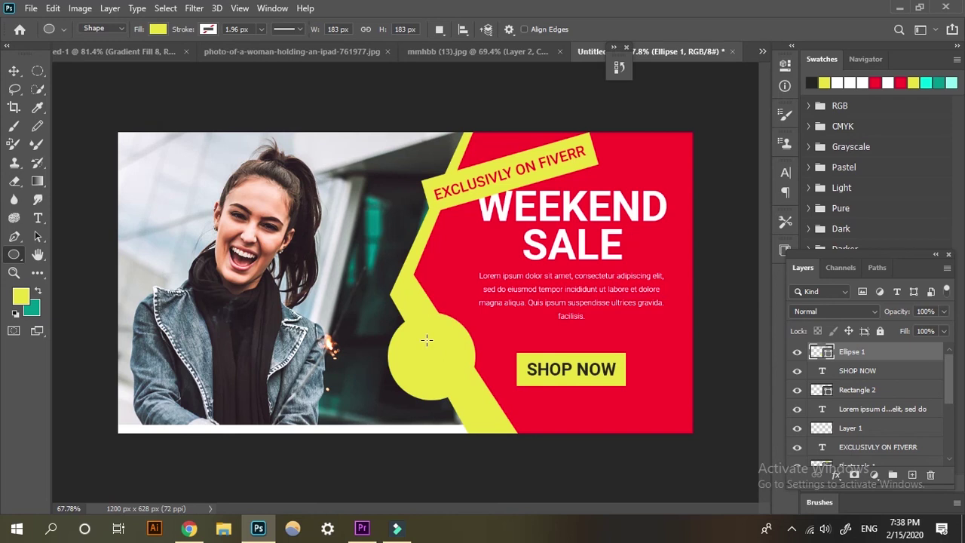
click(13, 71)
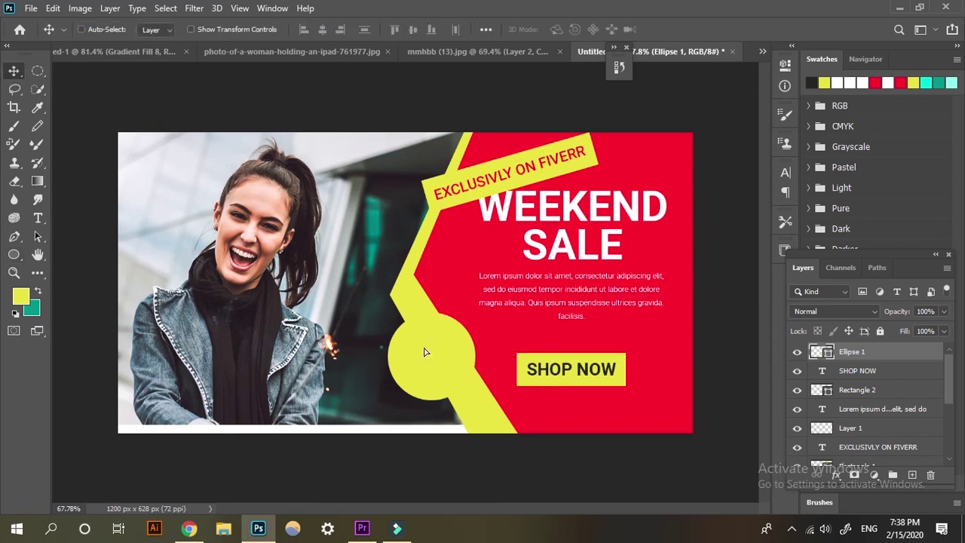
- Move the yellow circle up beside WEEKEND SALE and add an empty layer above Ellipse 1
drag(424, 352, 424, 229)
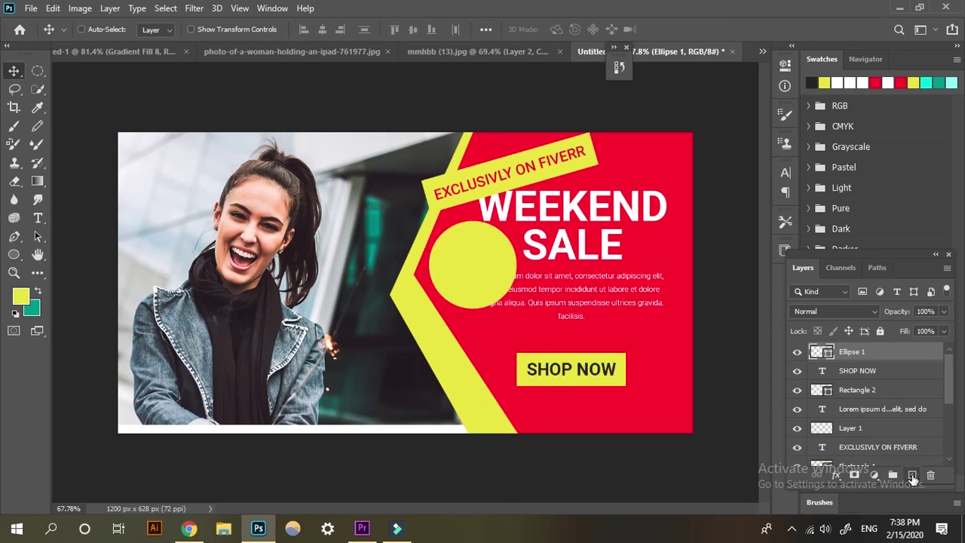
click(912, 477)
- Draw a pure white 200 × 49 px rectangle across the yellow circle
key(u)
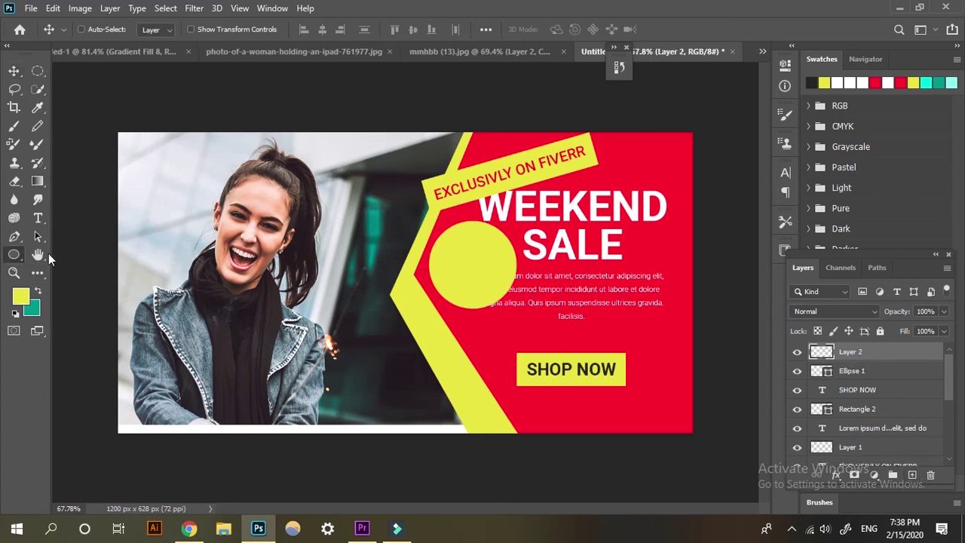
key(u)
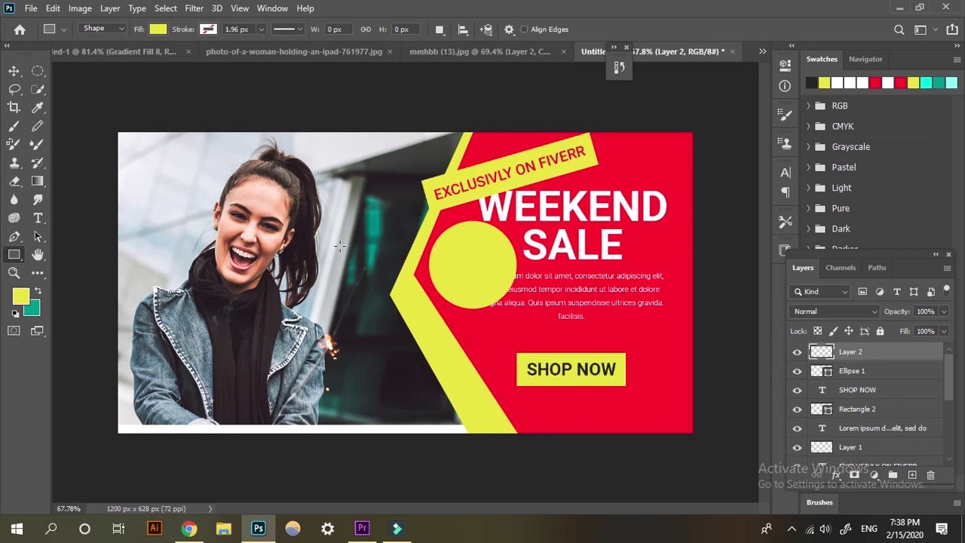
click(156, 30)
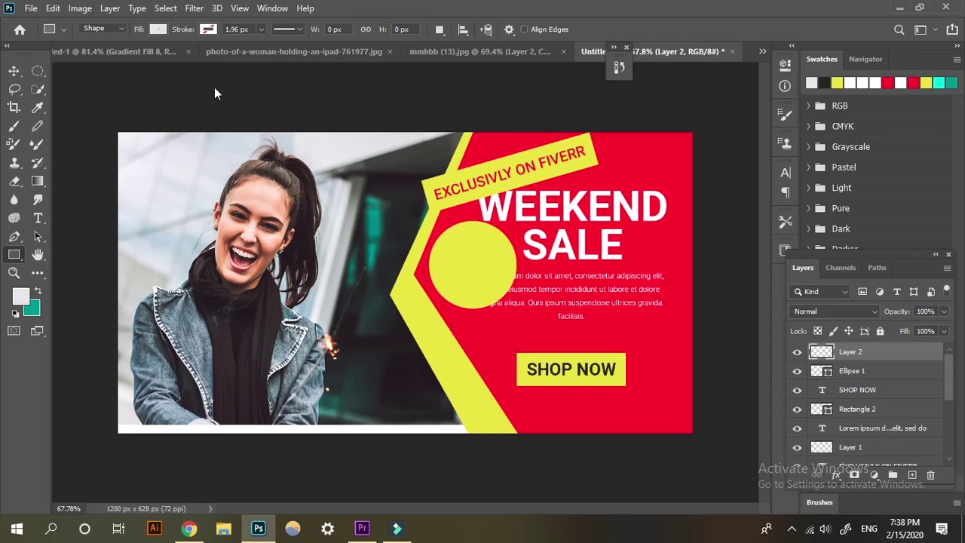
click(157, 28)
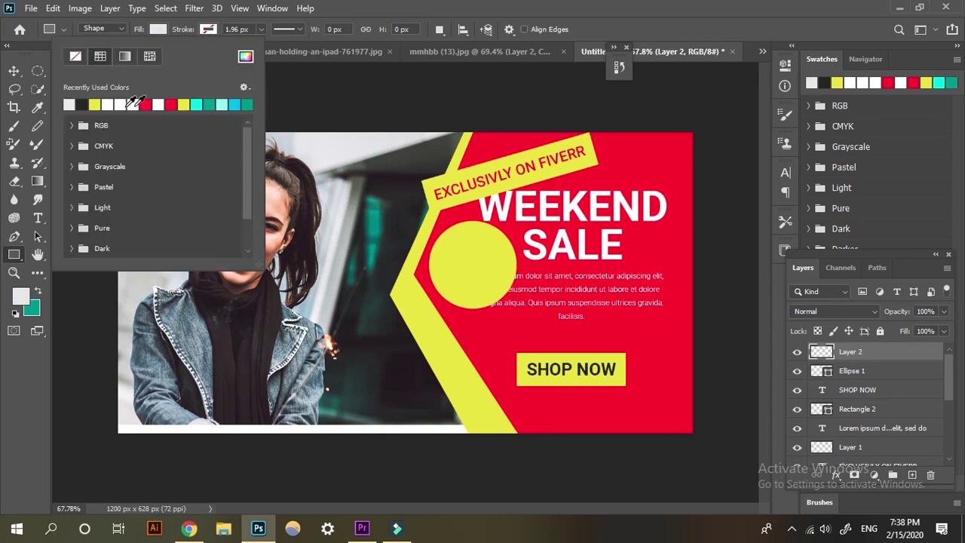
click(492, 6)
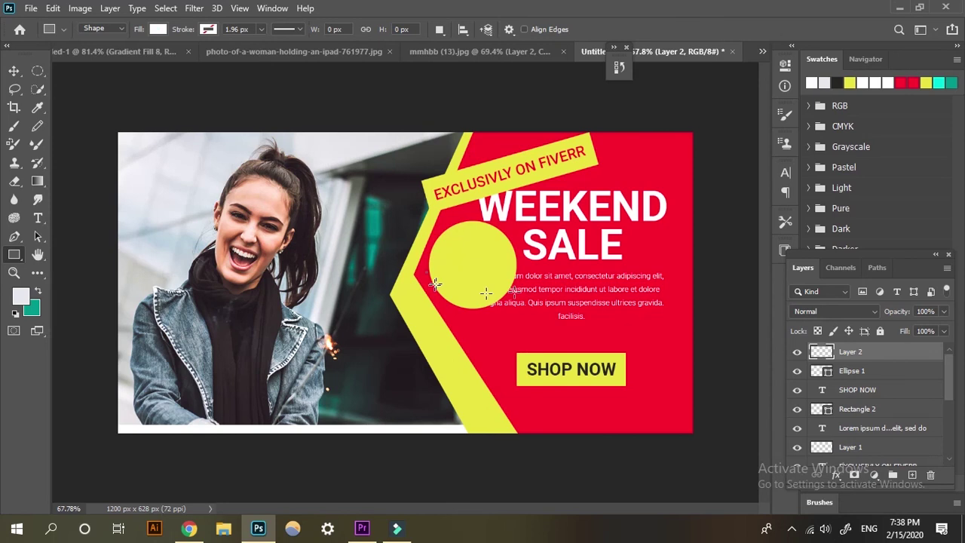
drag(427, 272, 520, 291)
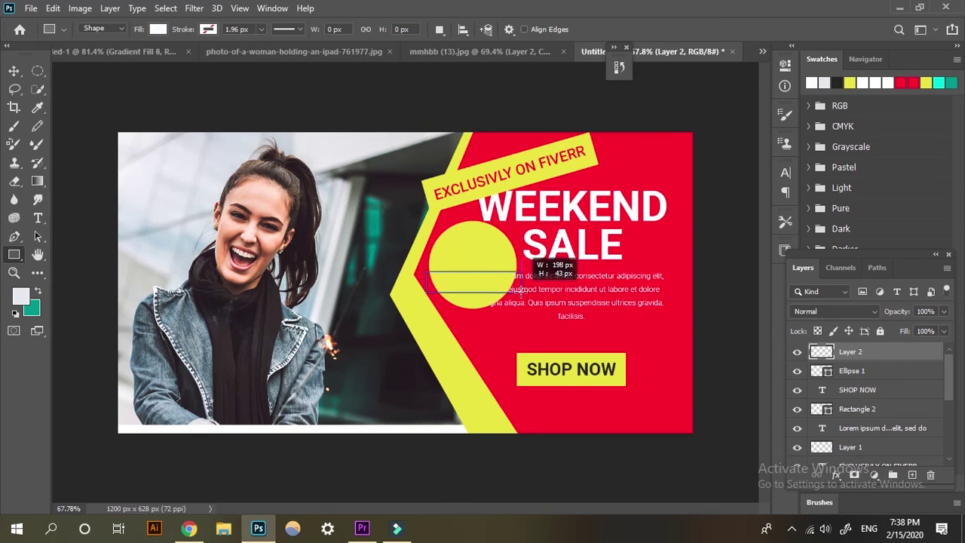
drag(520, 292, 522, 294)
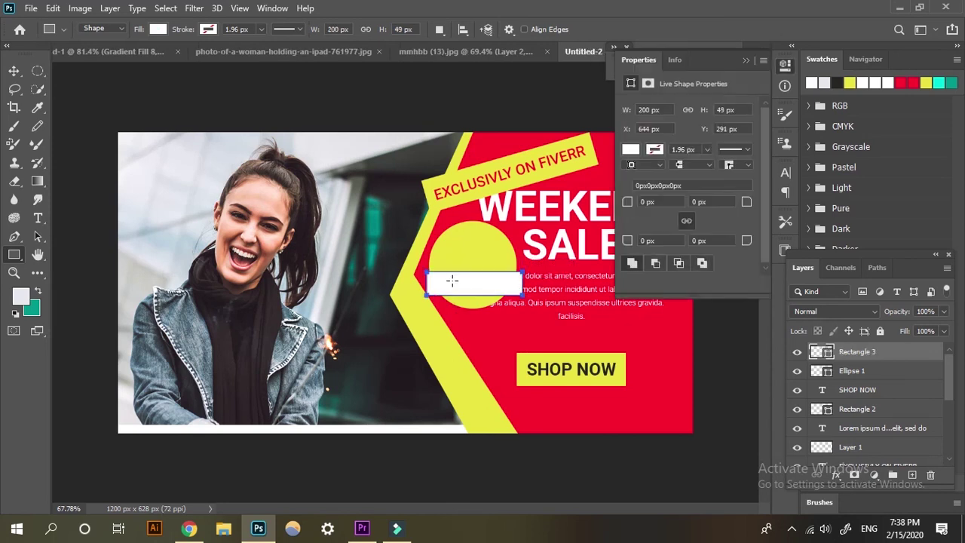
- Enlarge the white rectangle to about 130% and clip it to Ellipse 1
key(ctrl+t)
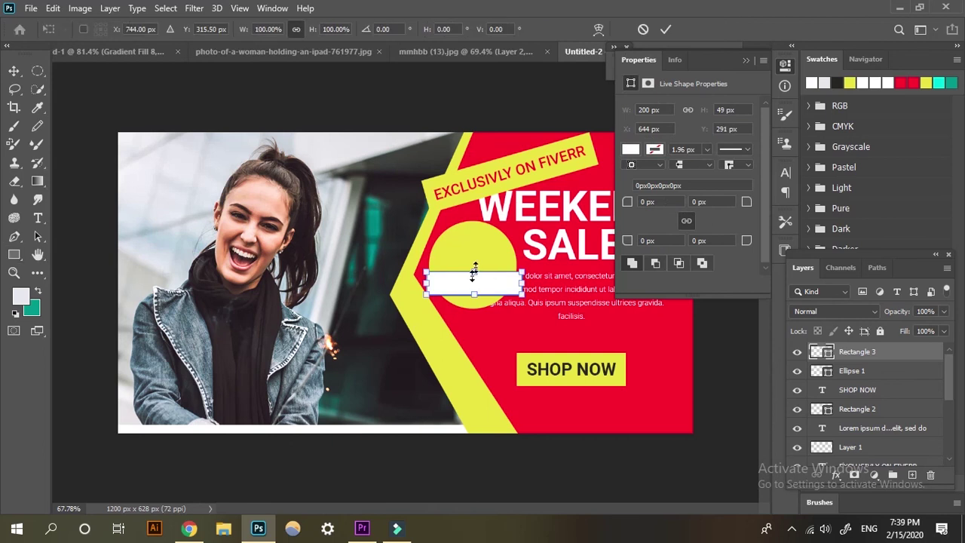
drag(473, 269, 475, 265)
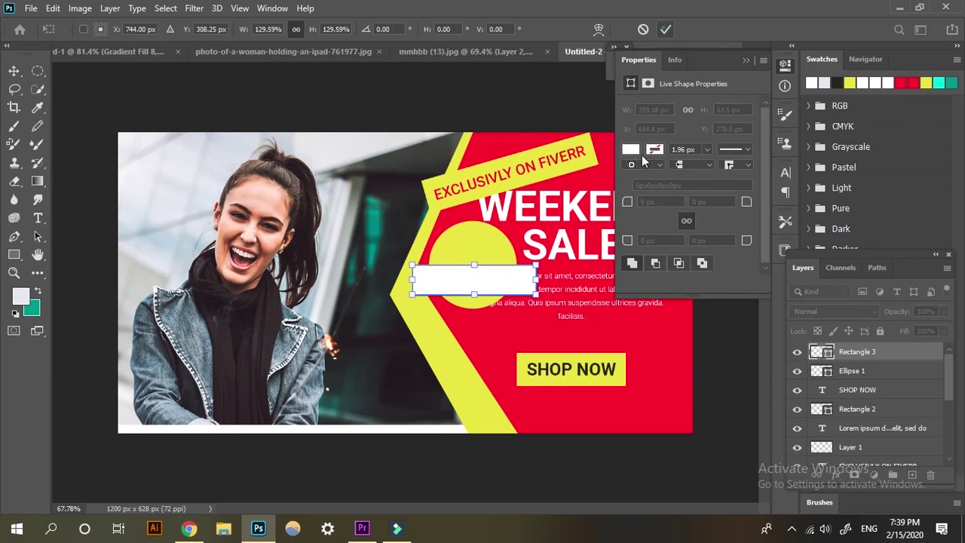
drag(882, 355, 886, 369)
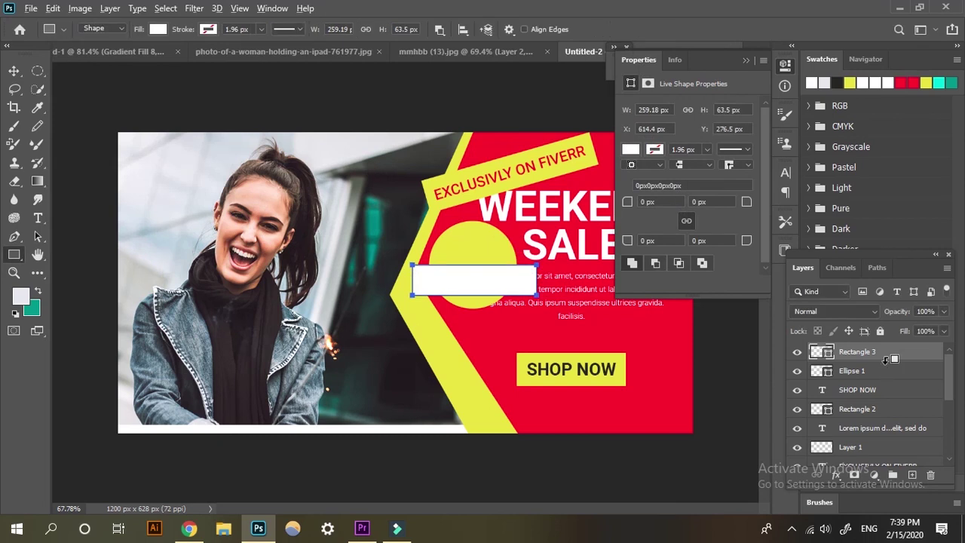
alt+click(885, 360)
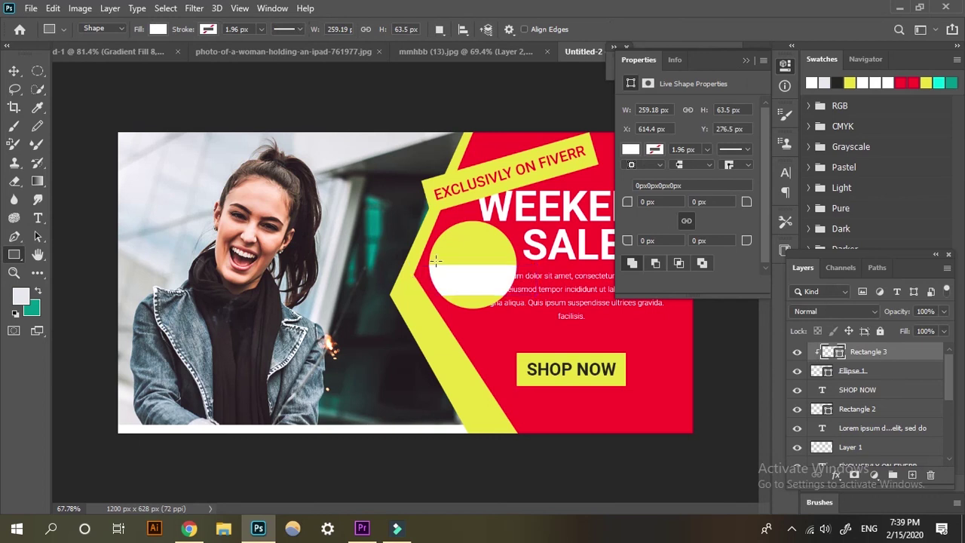
- Resize the white band proportionally to about 89% across the circle's middle
key(ctrl+t)
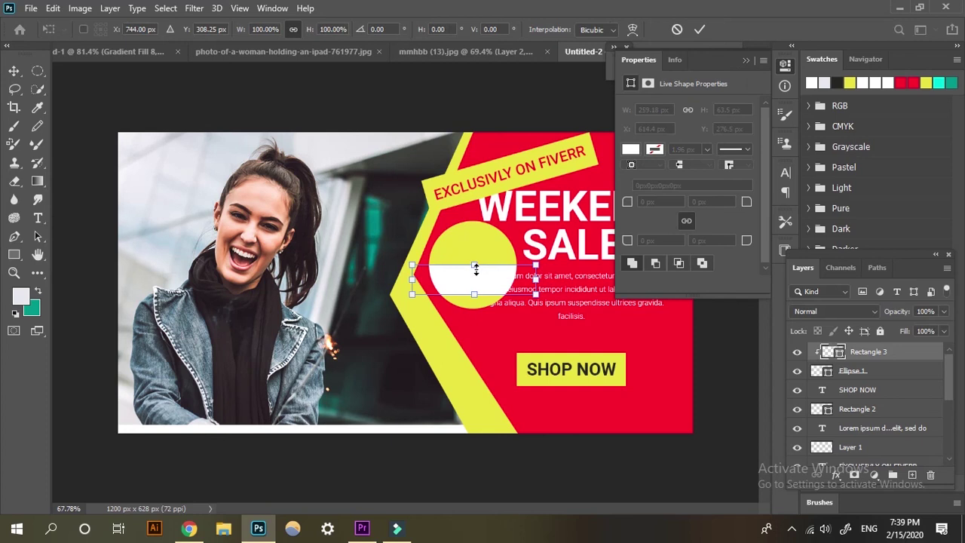
drag(475, 266, 478, 272)
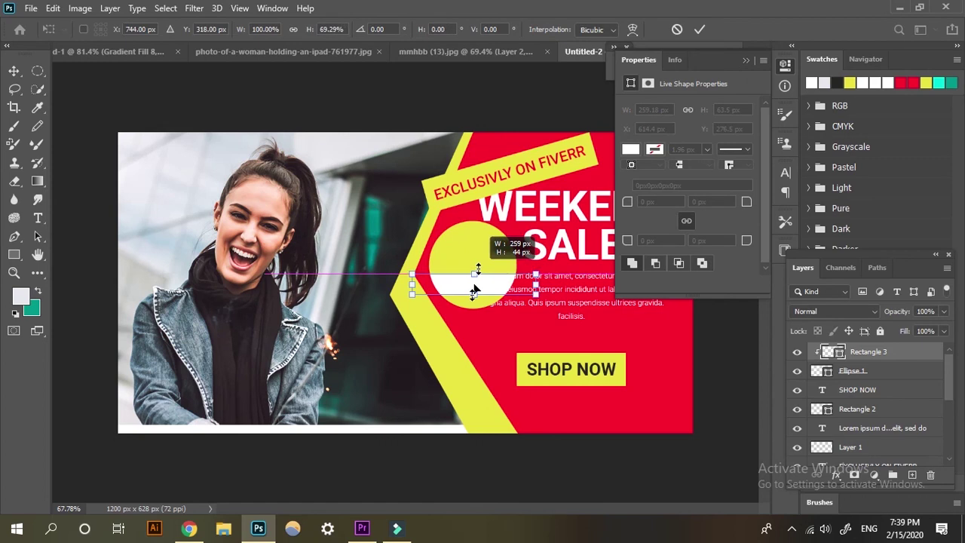
key(ctrl+z)
drag(475, 292, 475, 292)
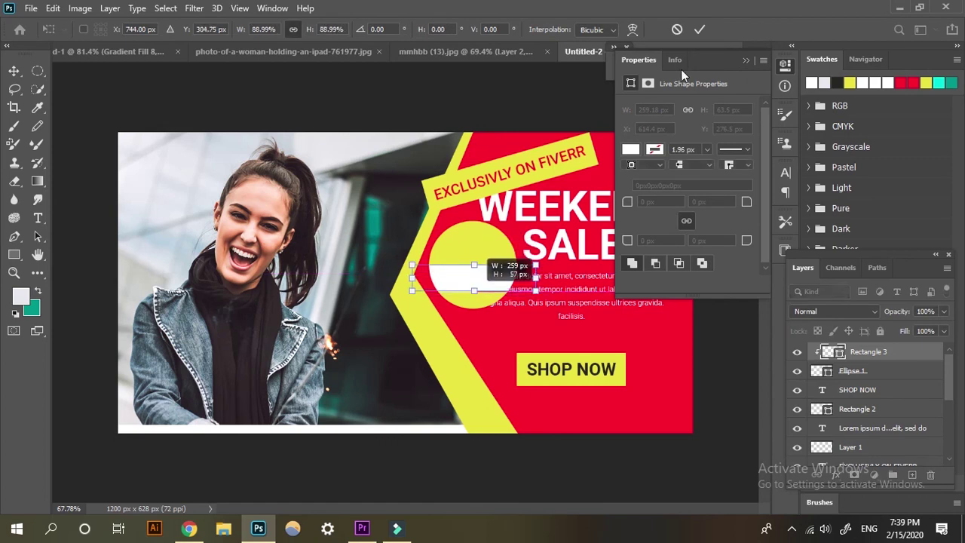
key(ctrl+z)
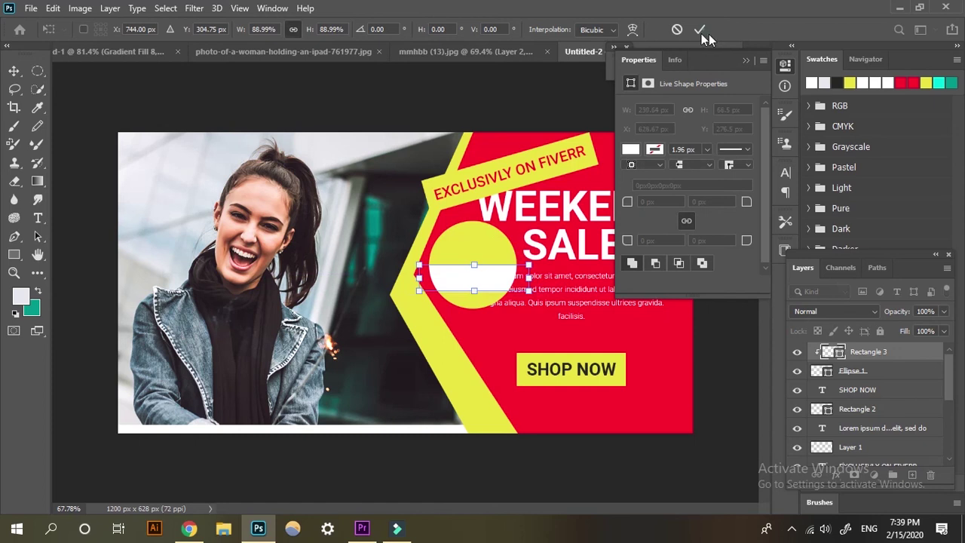
- Commit the white band's resize at 230.64 × 56.5 px inside the circle
click(701, 30)
scroll(495, 228, up, 3)
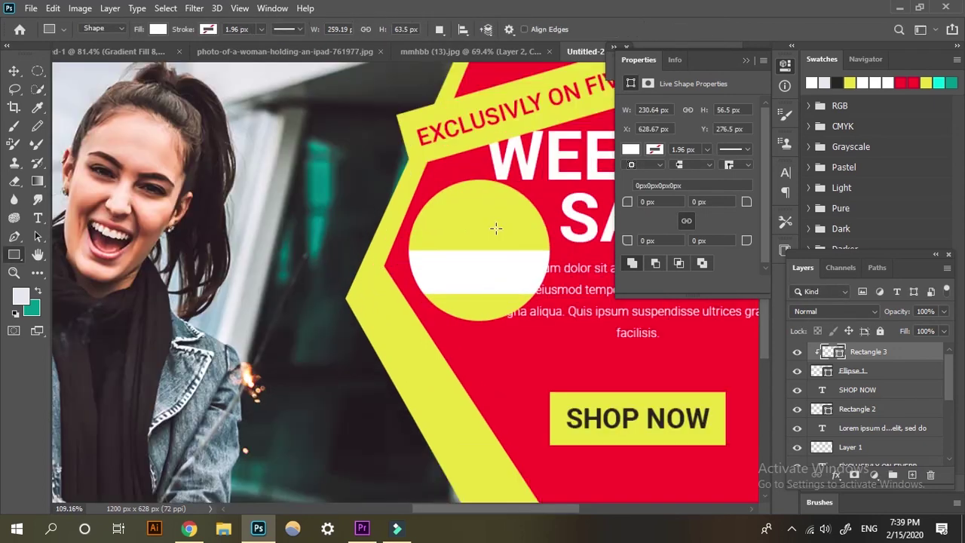
scroll(495, 228, down, 1)
key(v)
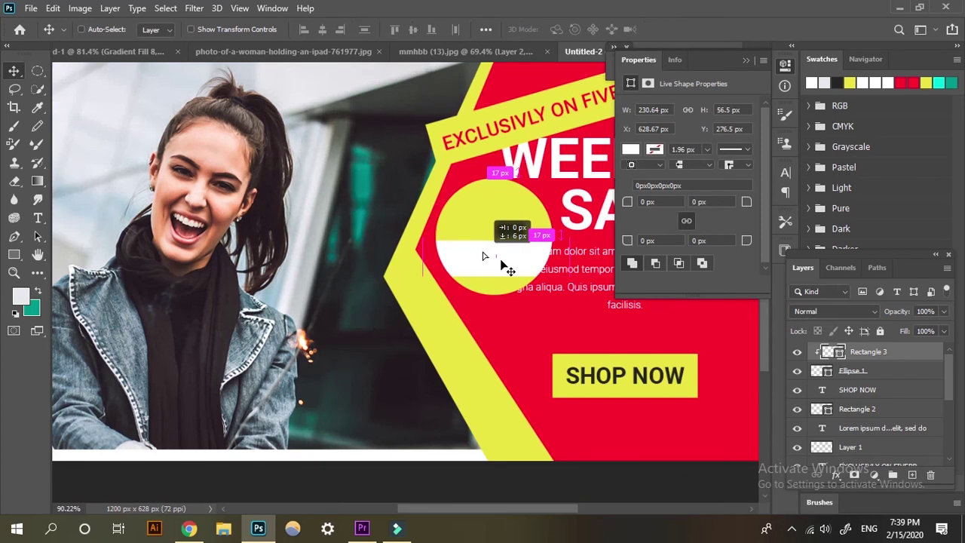
scroll(480, 331, right, 2)
scroll(480, 331, down, 1)
- Add red '20% OFF' text on the yellow circle
key(t)
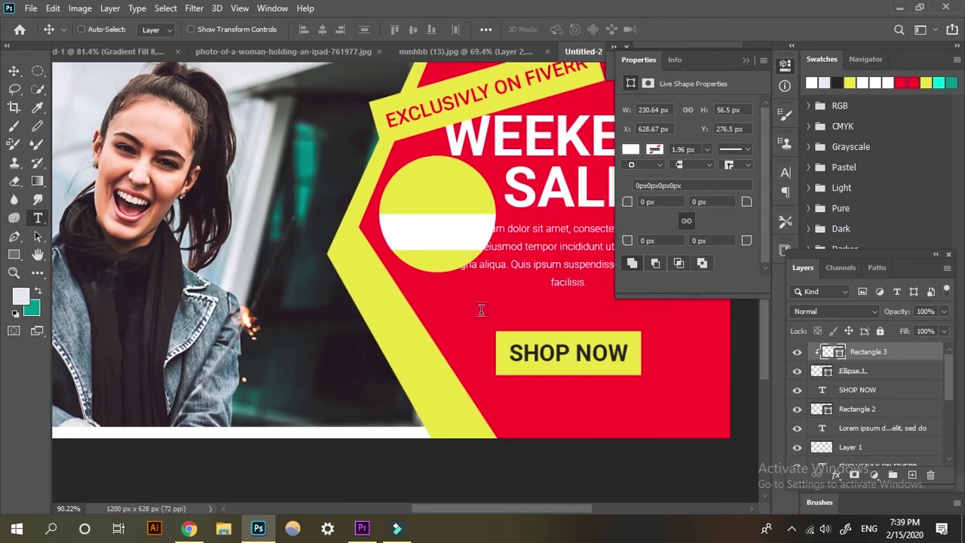
click(424, 183)
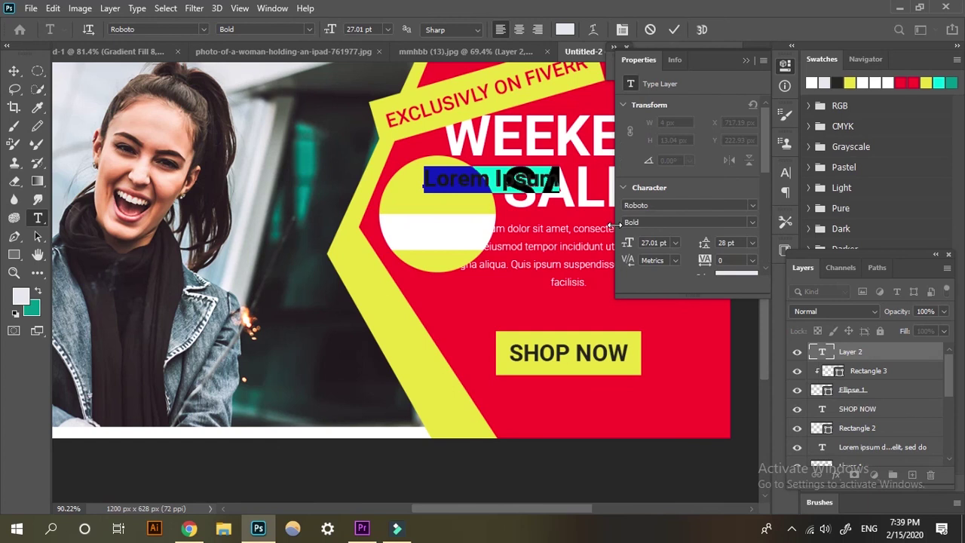
text(20% )
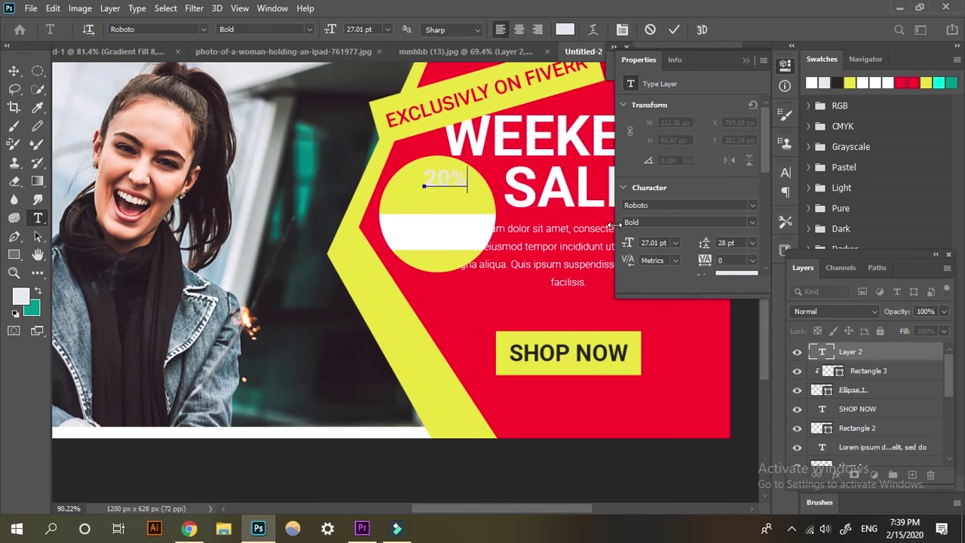
text(OFF)
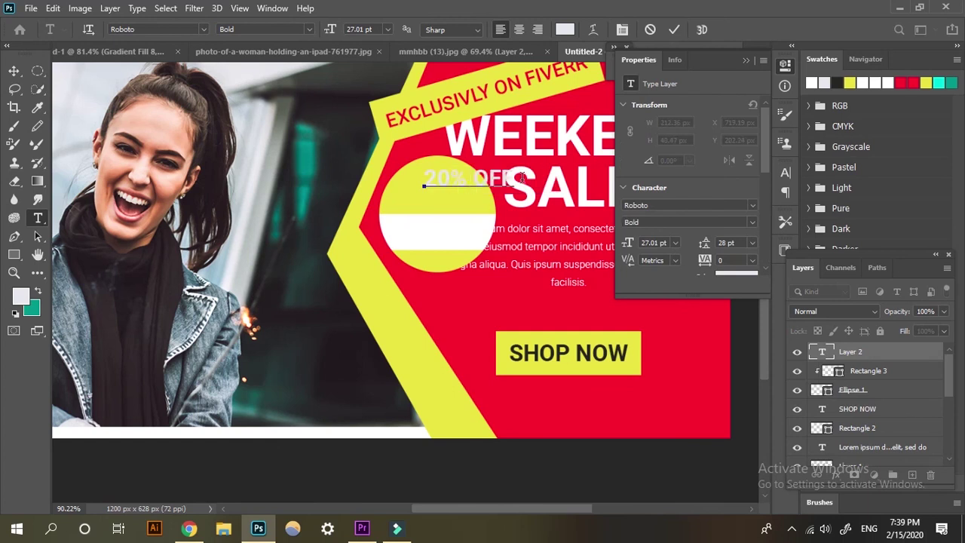
click(820, 354)
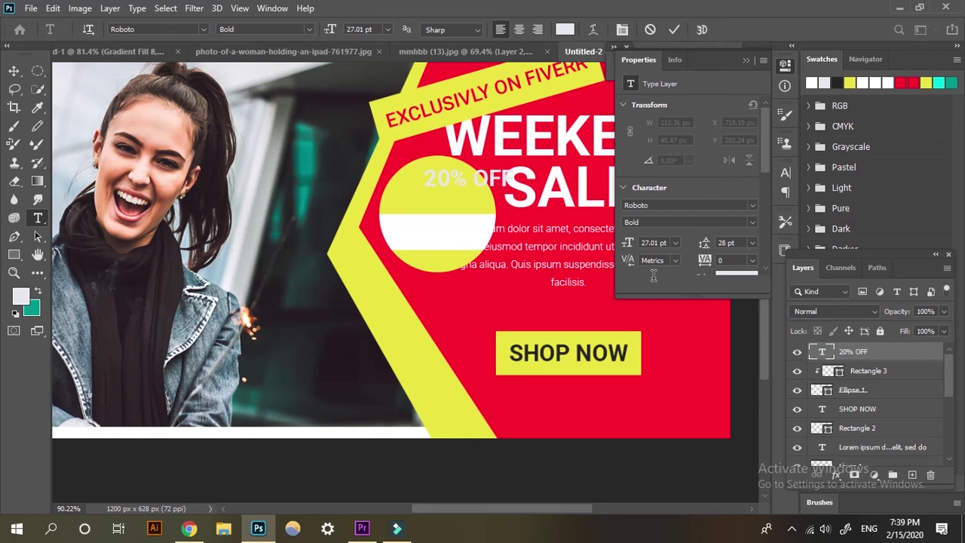
drag(423, 178, 515, 304)
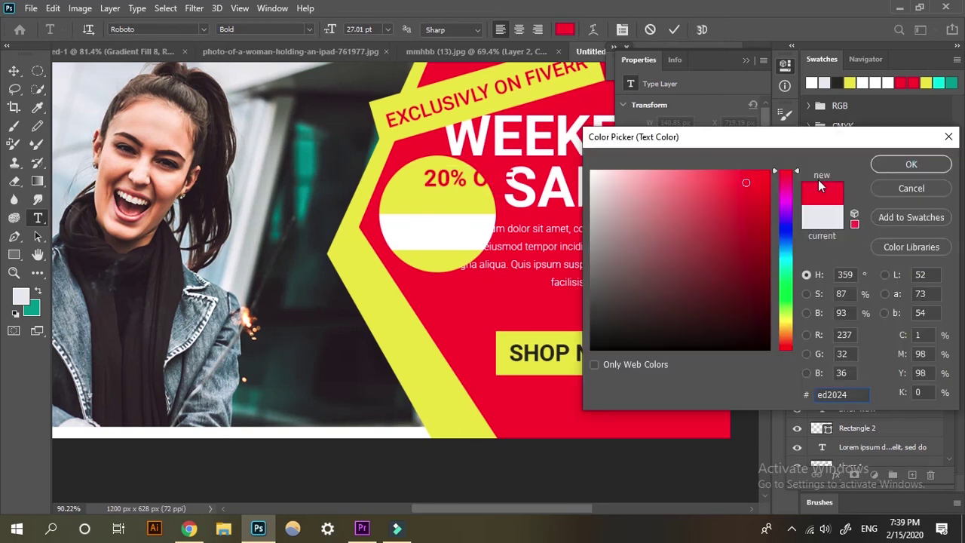
key(Return)
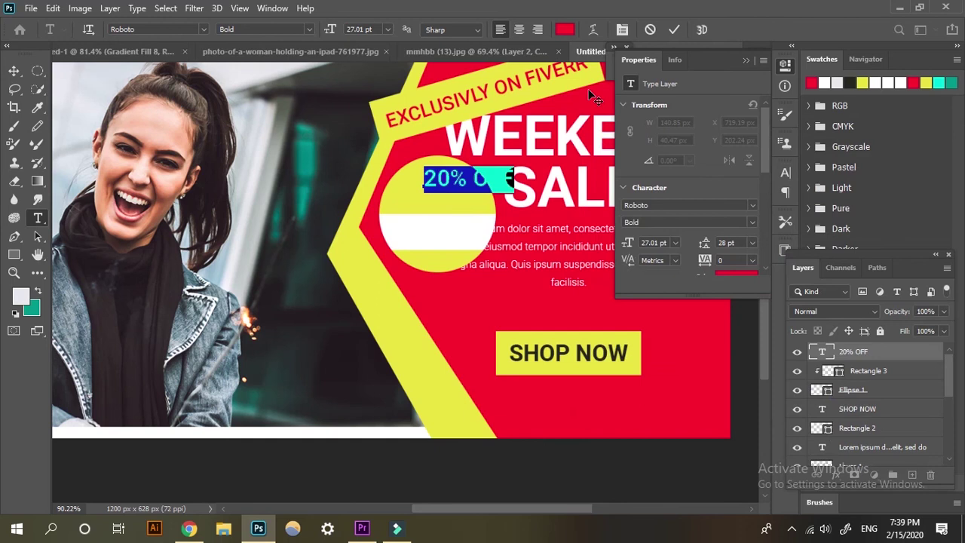
- Scale the 20% OFF text to 169% vertical, 128% horizontal, and move it onto the circle
click(622, 30)
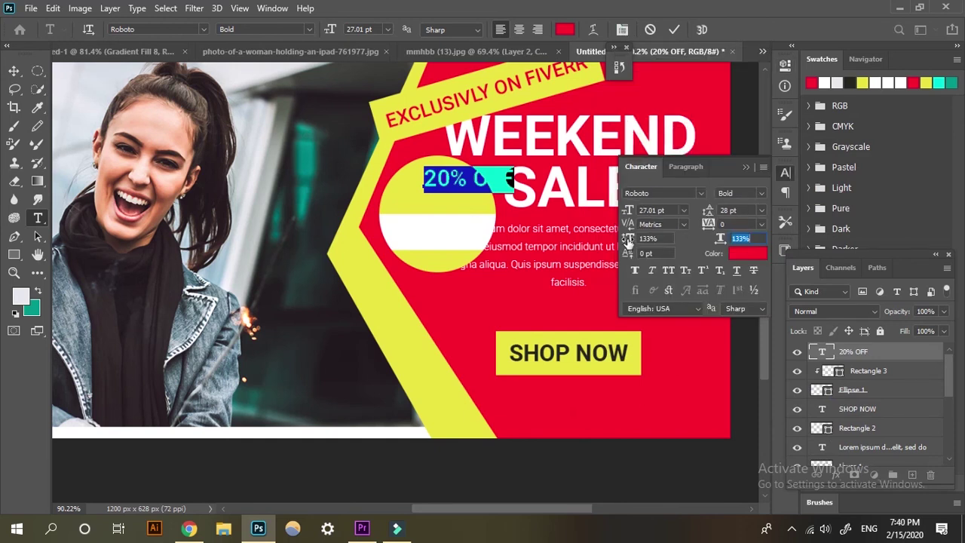
drag(627, 239, 651, 242)
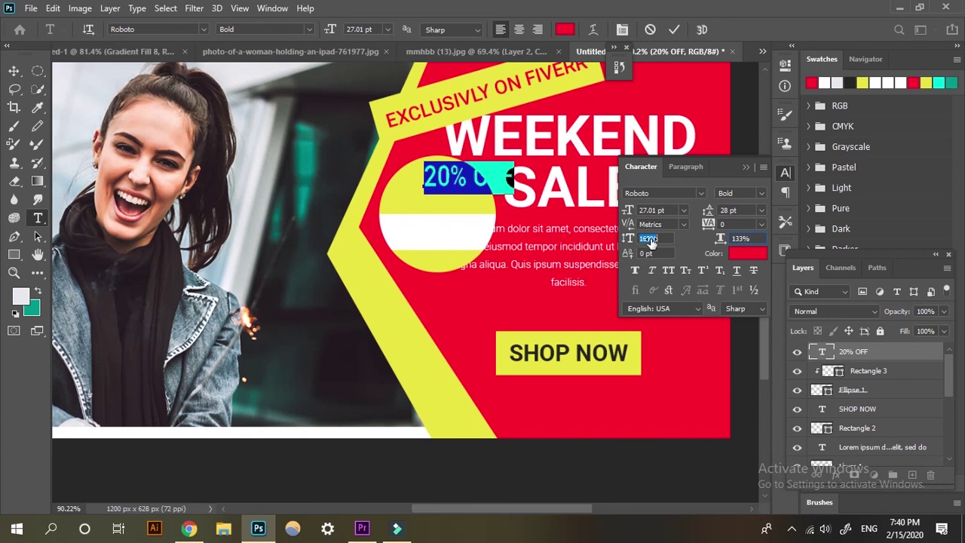
click(673, 30)
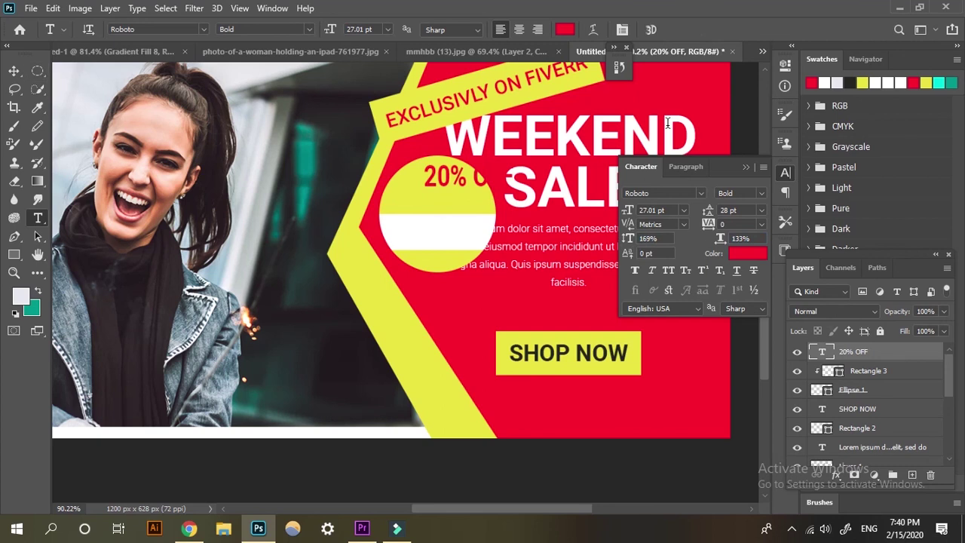
double_click(822, 351)
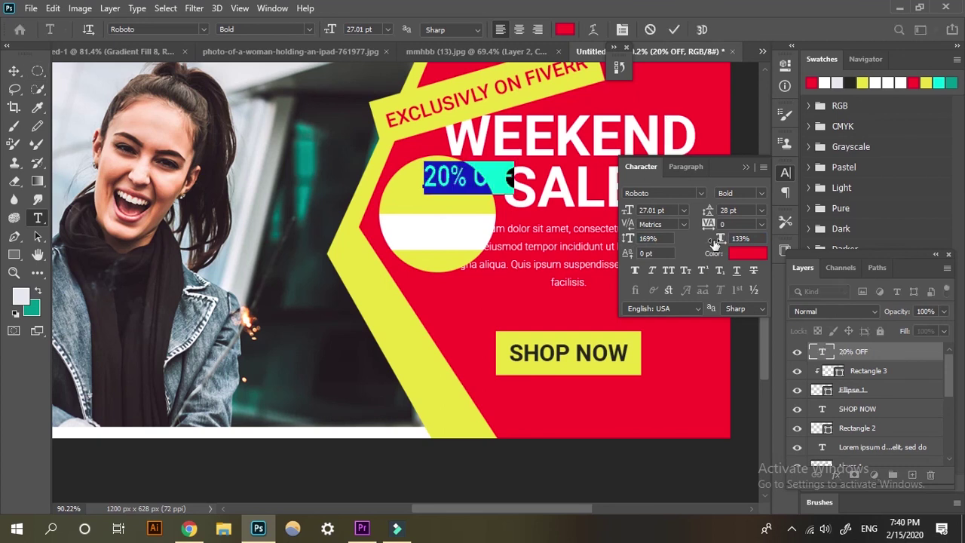
drag(714, 243, 748, 239)
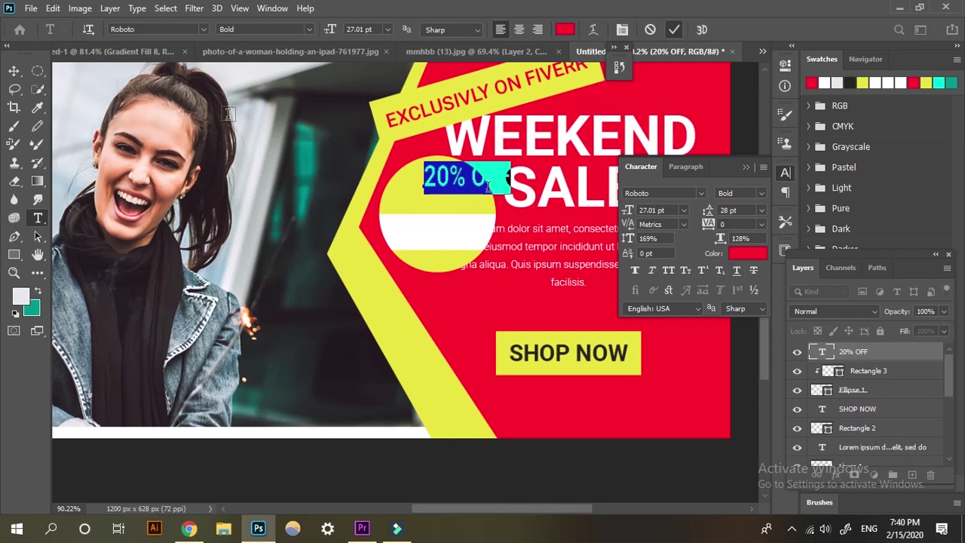
key(ctrl+Return)
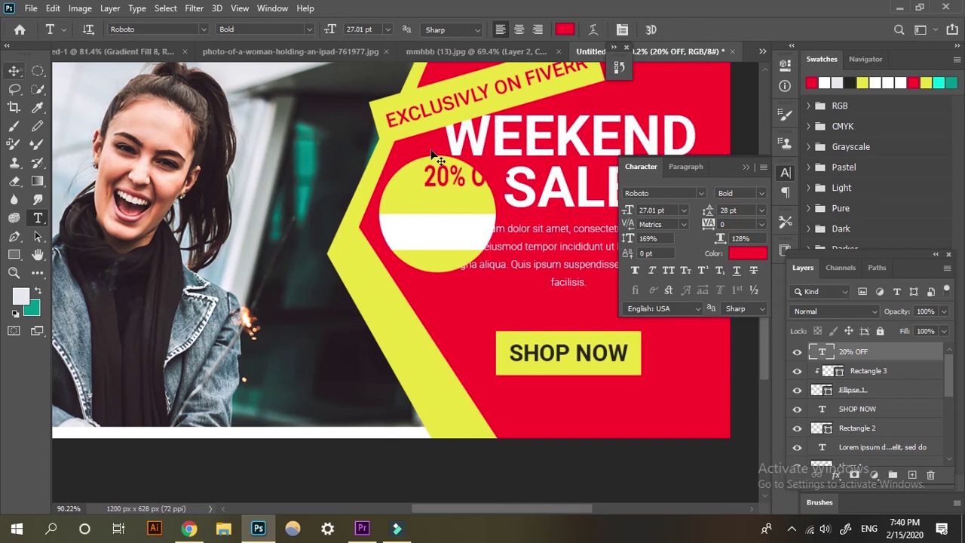
drag(434, 156, 428, 186)
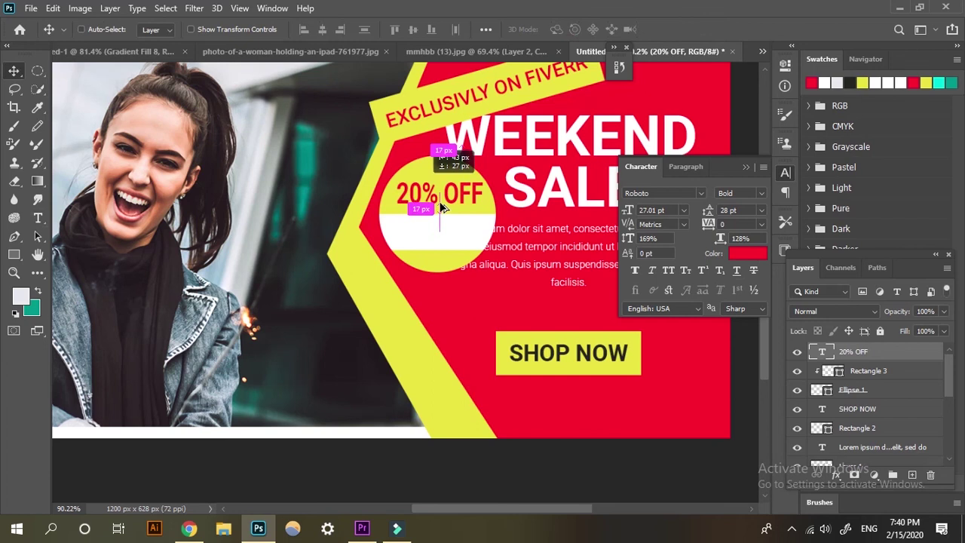
- Change the 20% OFF font weight from Bold to Black and nudge it left
scroll(487, 257, up, 1)
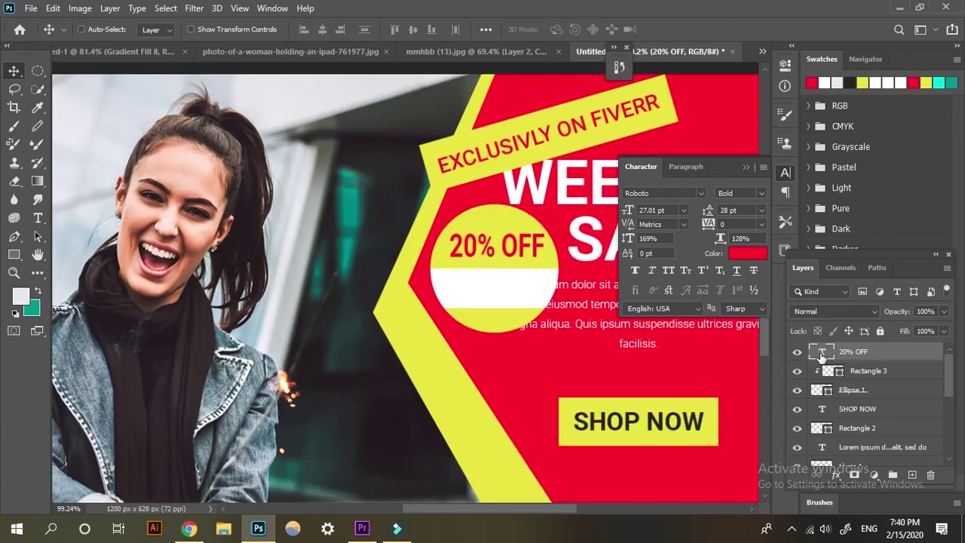
double_click(822, 351)
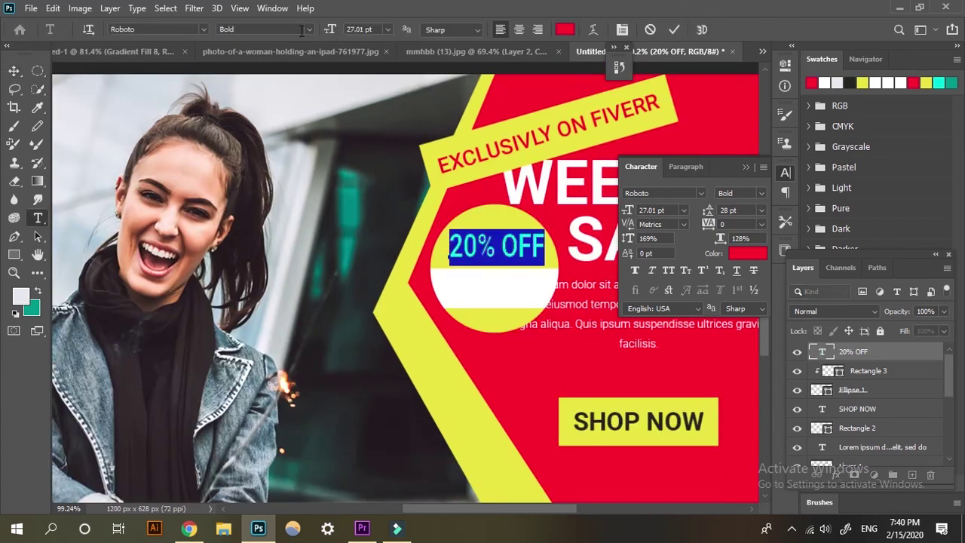
click(308, 30)
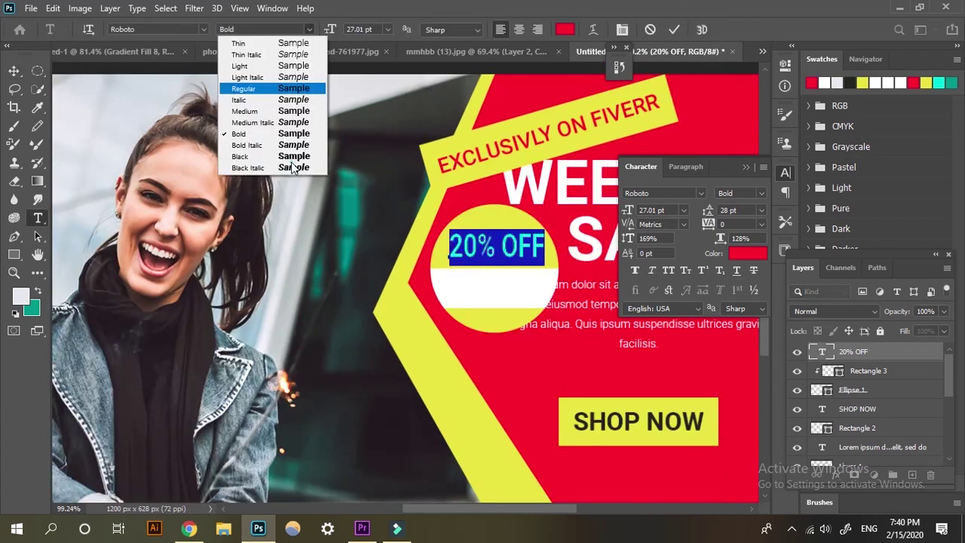
click(296, 158)
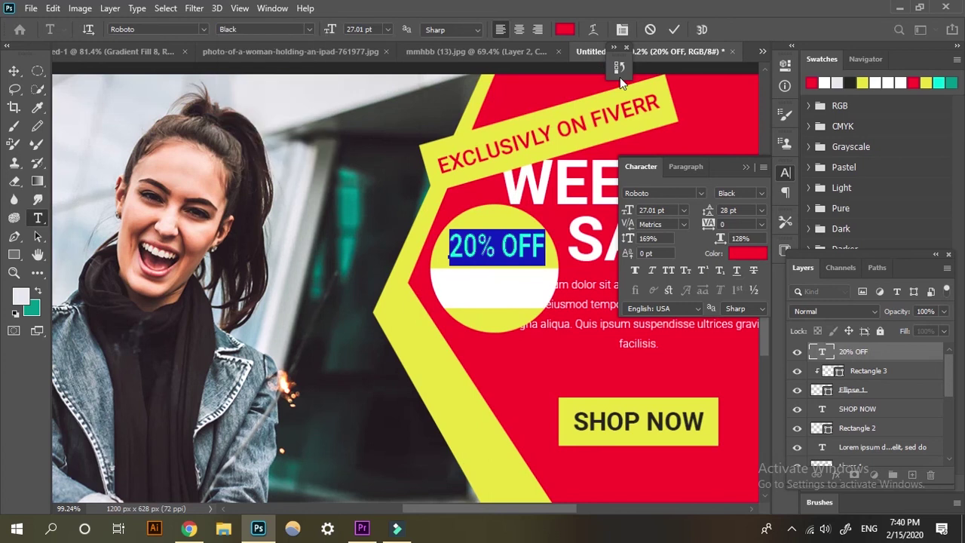
click(674, 29)
key(v)
scroll(494, 240, down, 2)
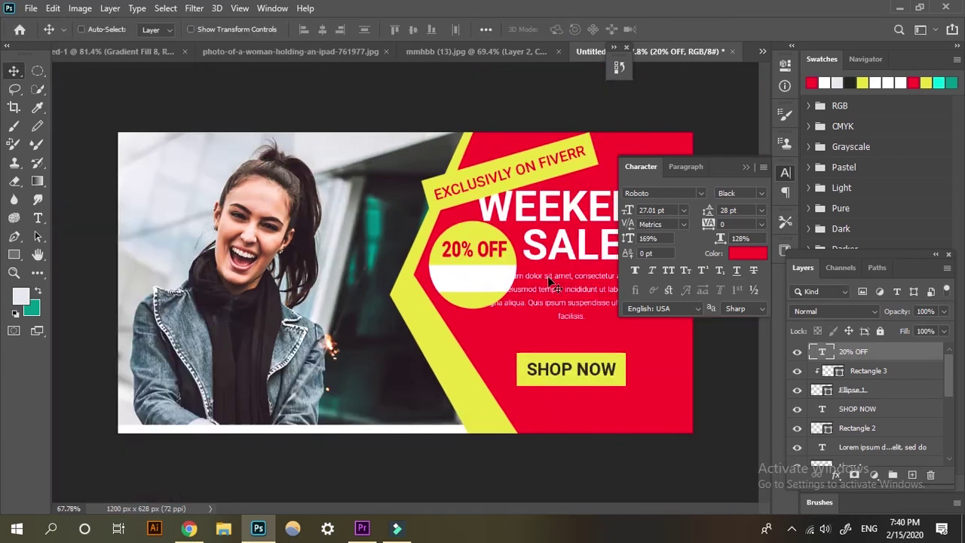
scroll(494, 239, up, 2)
key(Left)
key(Left)
key(Left)
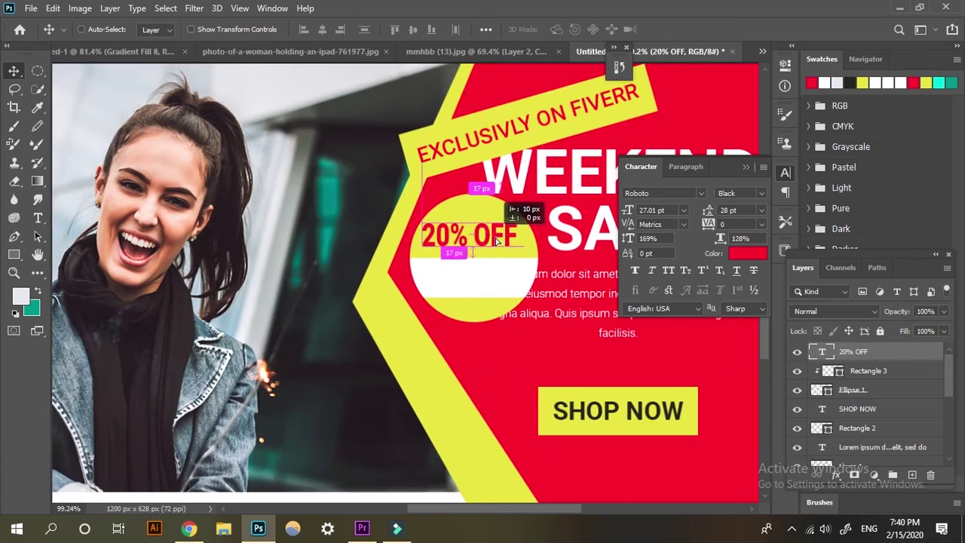
- Reduce the 20% OFF text size to 26.01 pt
key(t)
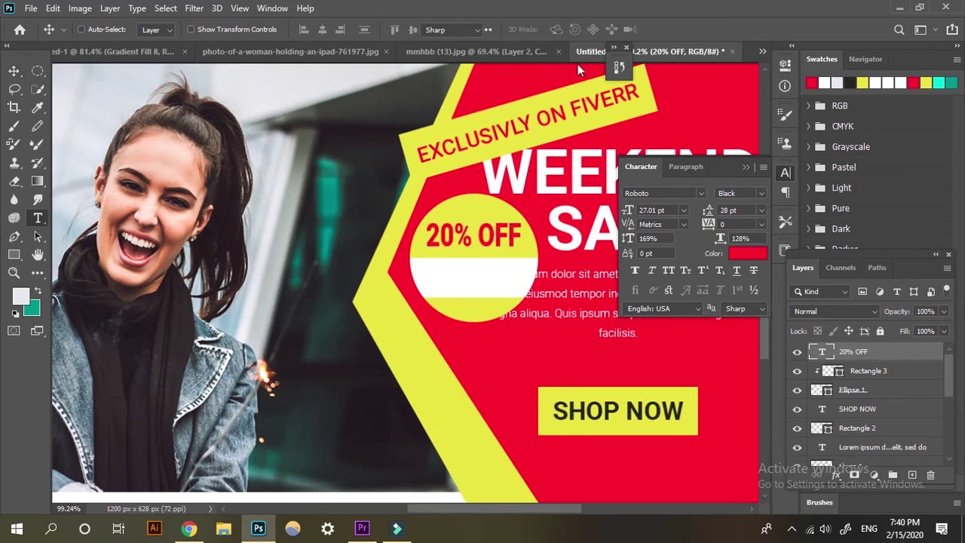
key(Return)
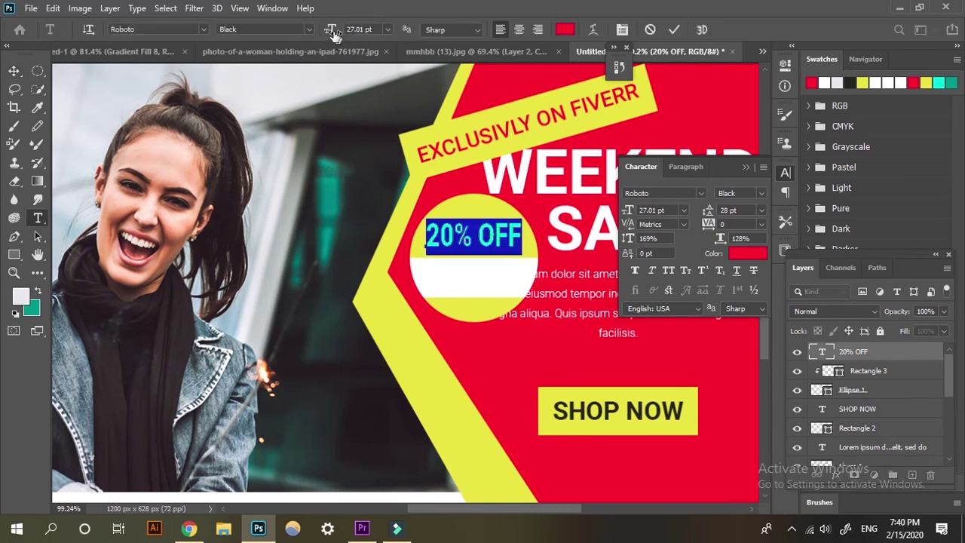
drag(334, 34, 332, 34)
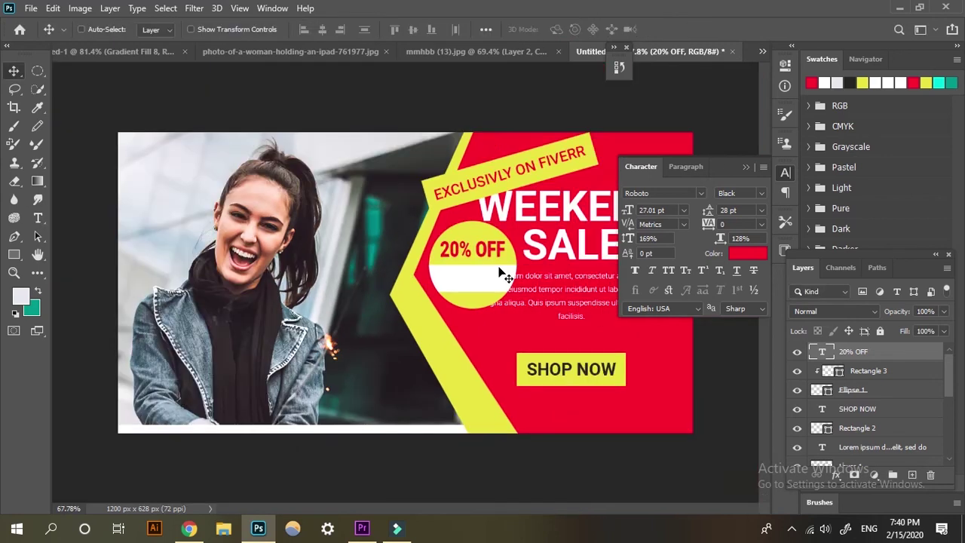
scroll(498, 273, up, 3)
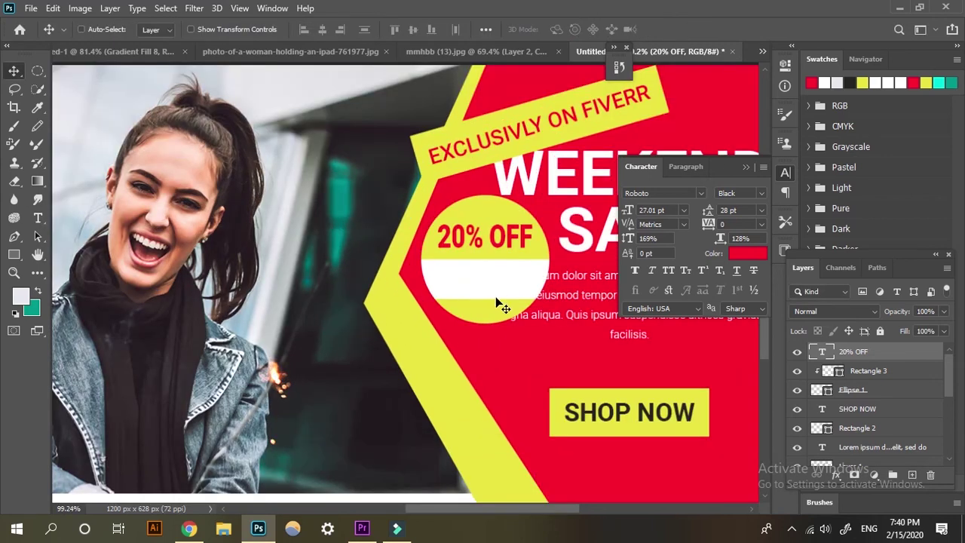
- Paste DISCOUNT as a new text layer in the circle's white band
key(t)
click(464, 279)
key(ctrl+v)
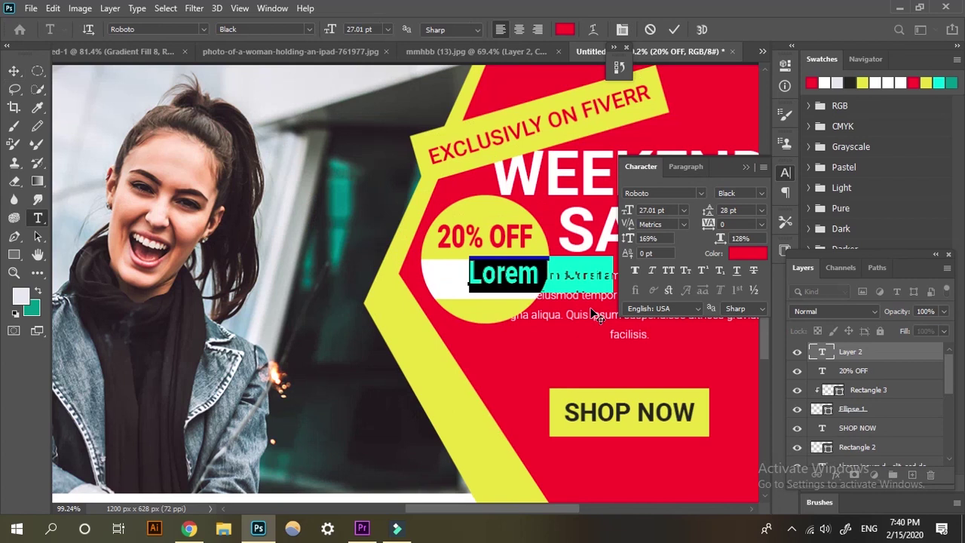
- Colour DISCOUNT #1e1a1a, shrink it to 21 pt, and centre it on the white band
double_click(822, 352)
click(565, 29)
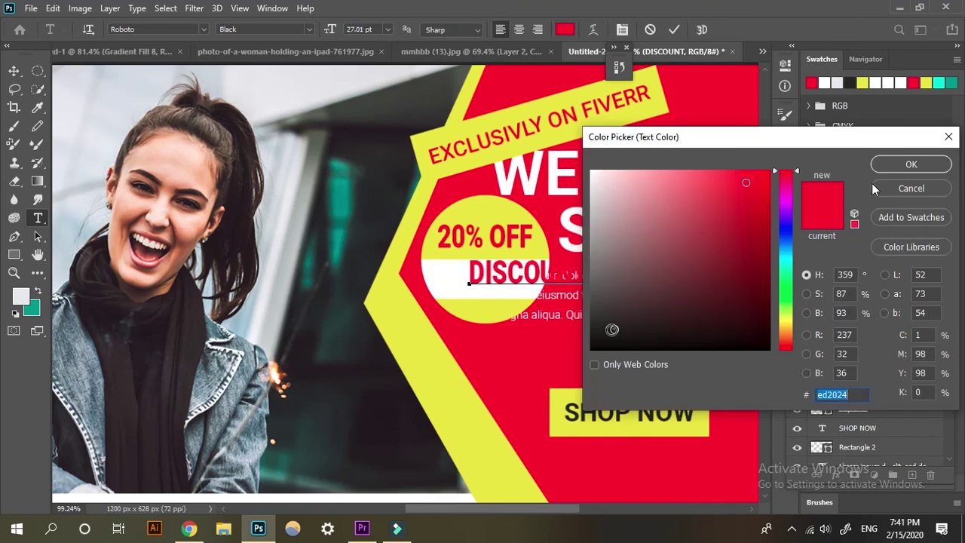
click(611, 329)
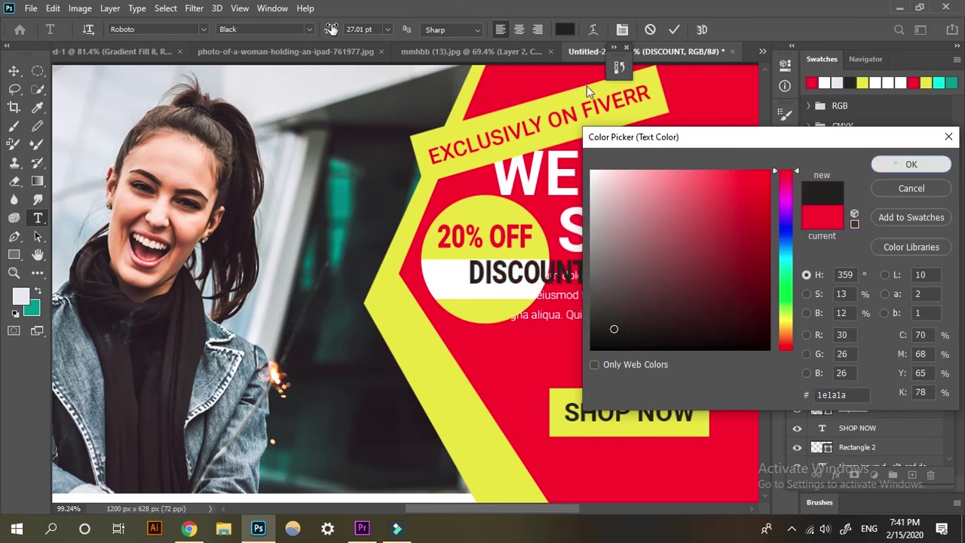
key(Return)
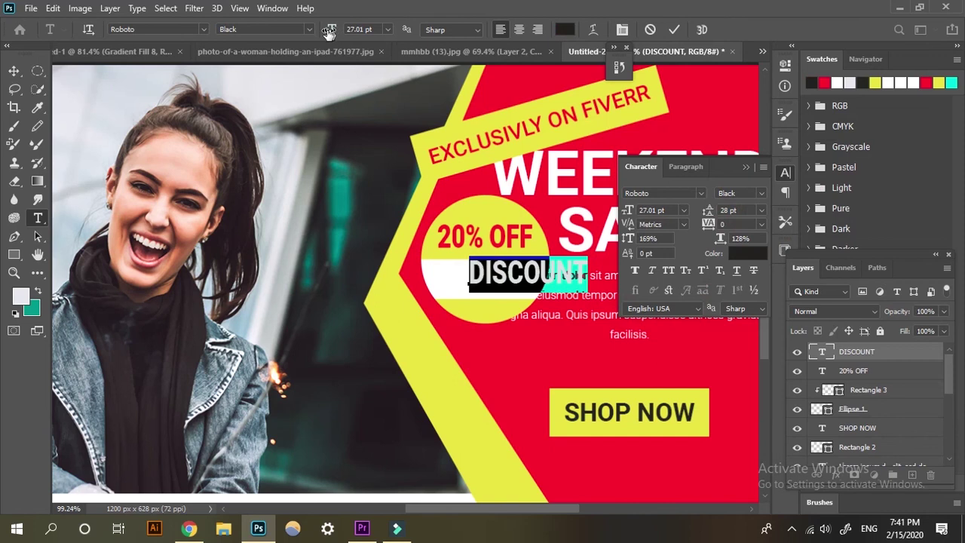
drag(331, 34, 332, 34)
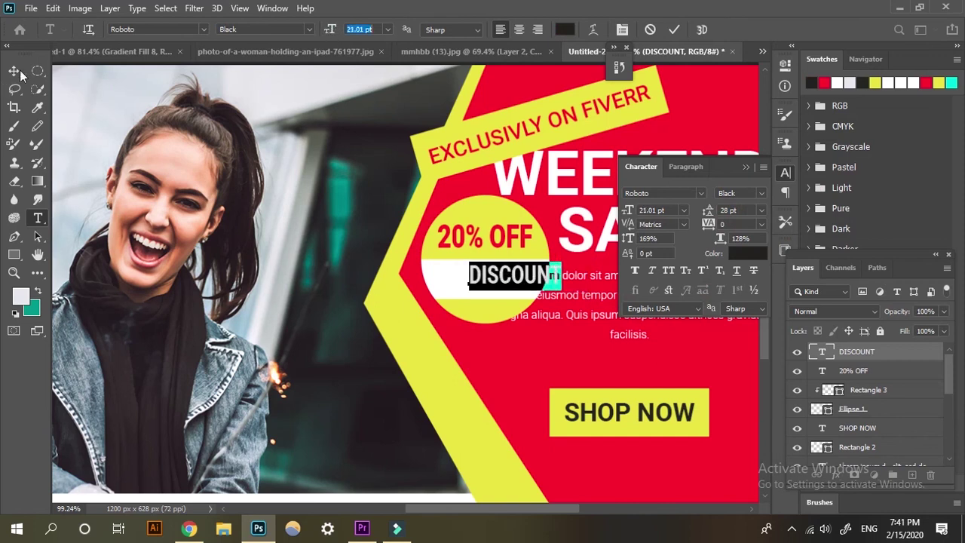
click(16, 71)
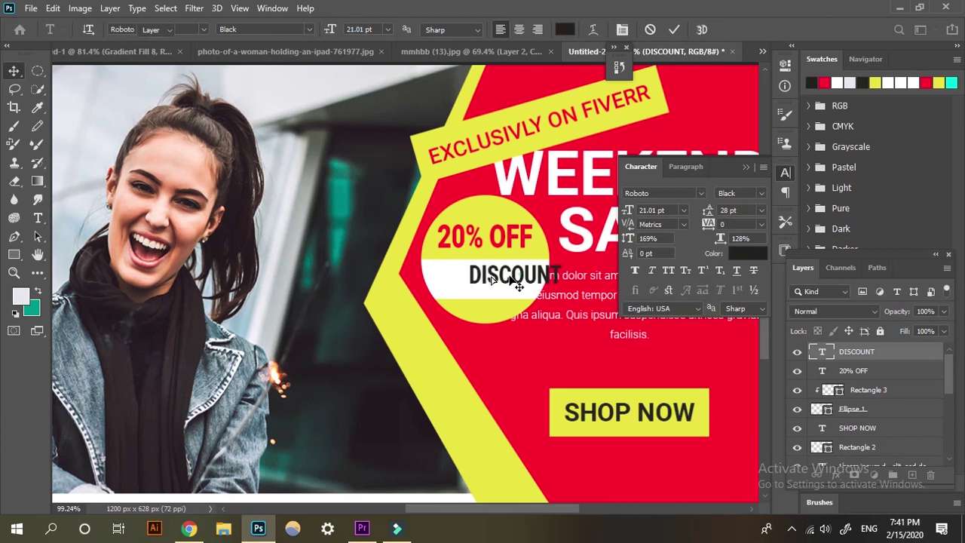
drag(517, 285, 487, 285)
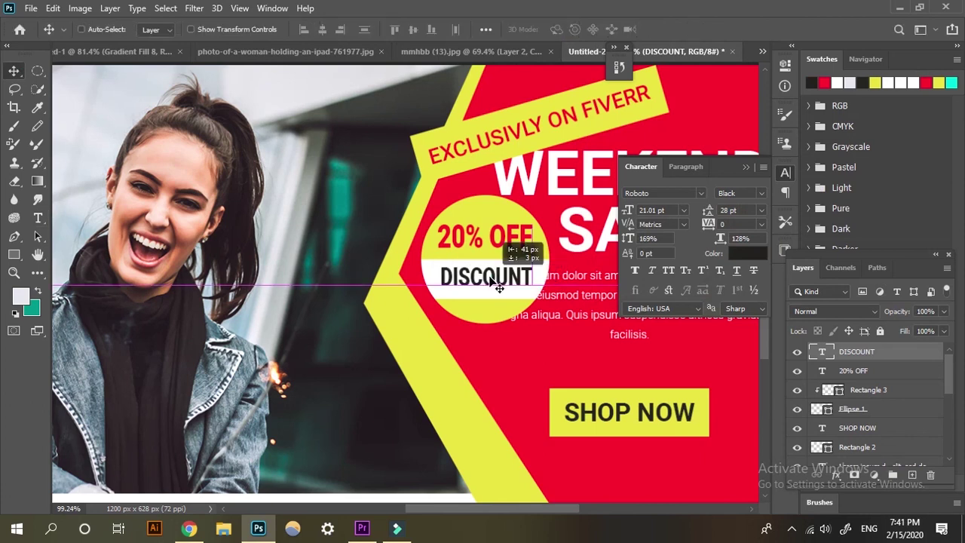
shift+click(854, 370)
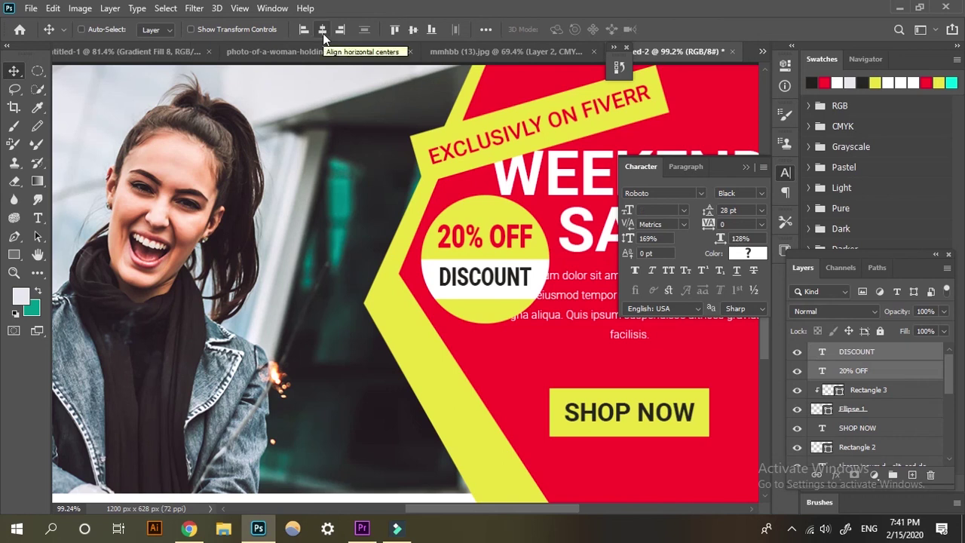
click(895, 359)
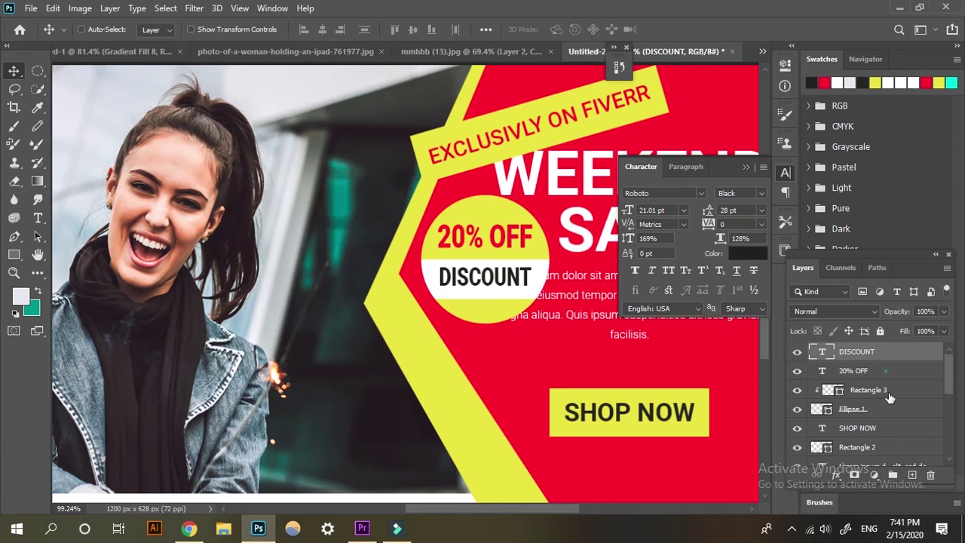
key(alt+bracketleft)
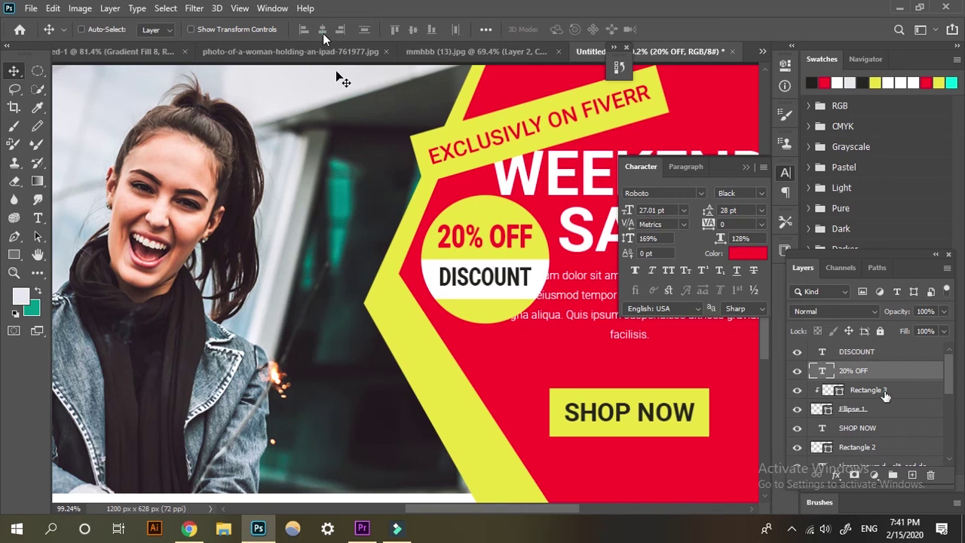
key(shift+alt+bracketleft)
scroll(516, 250, up, 2)
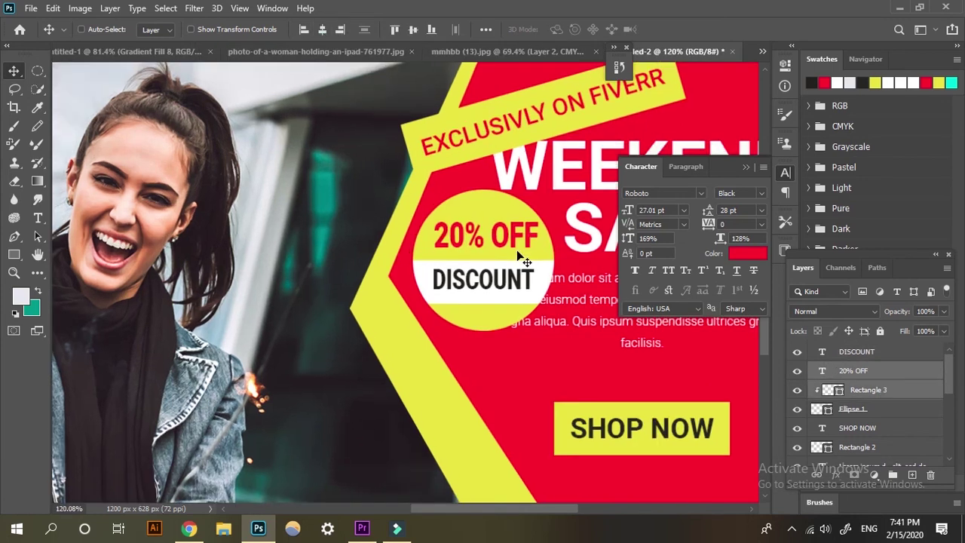
scroll(516, 250, down, 3)
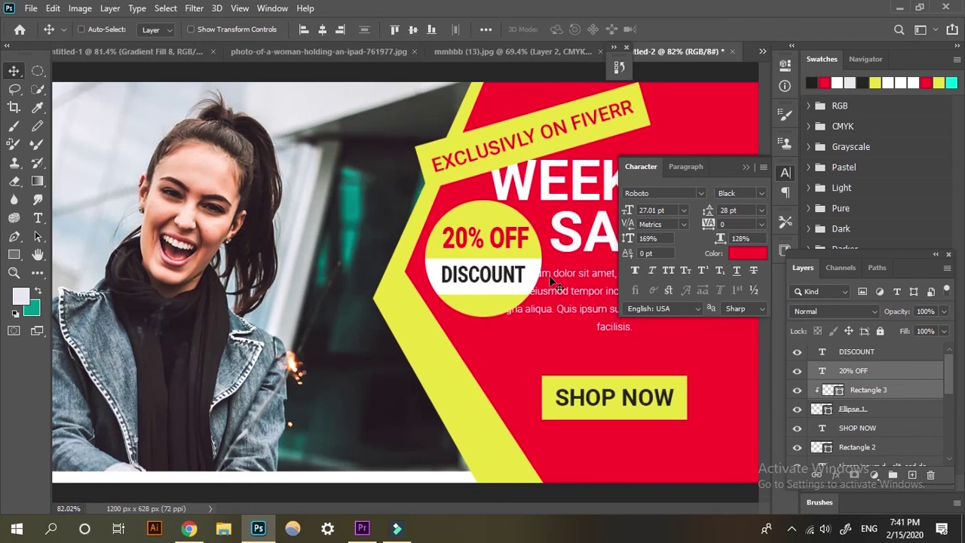
scroll(548, 275, up, 2)
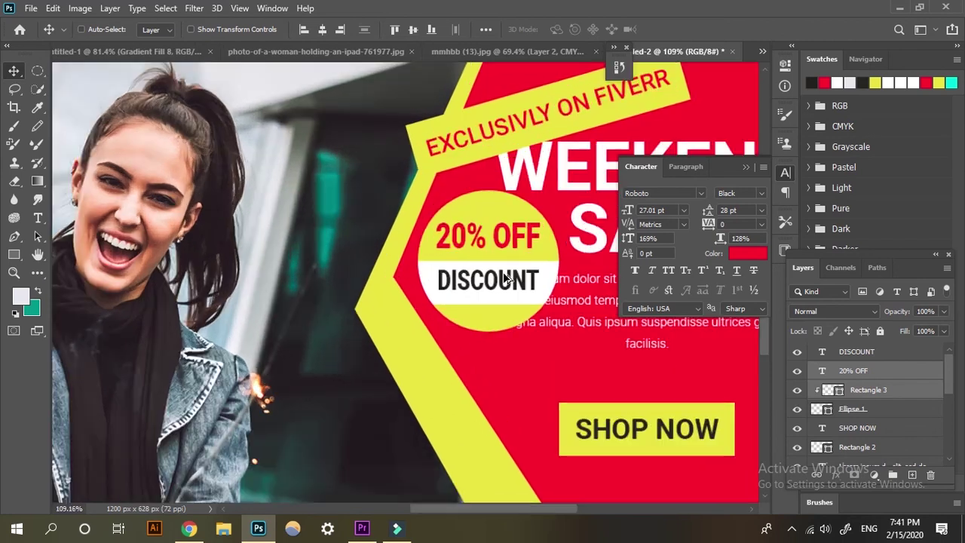
scroll(614, 298, down, 3)
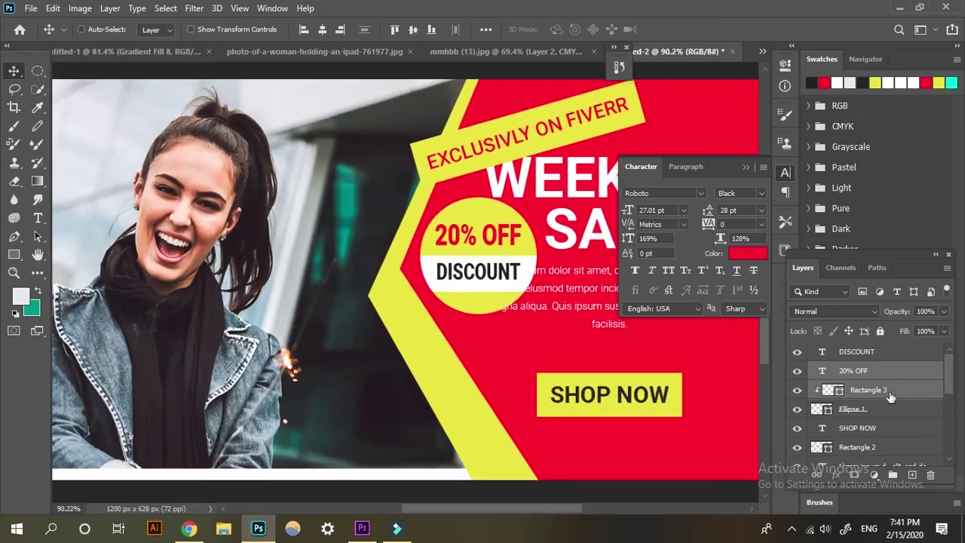
- Centre the 20% OFF text horizontally on the Ellipse 1 circle
click(893, 390)
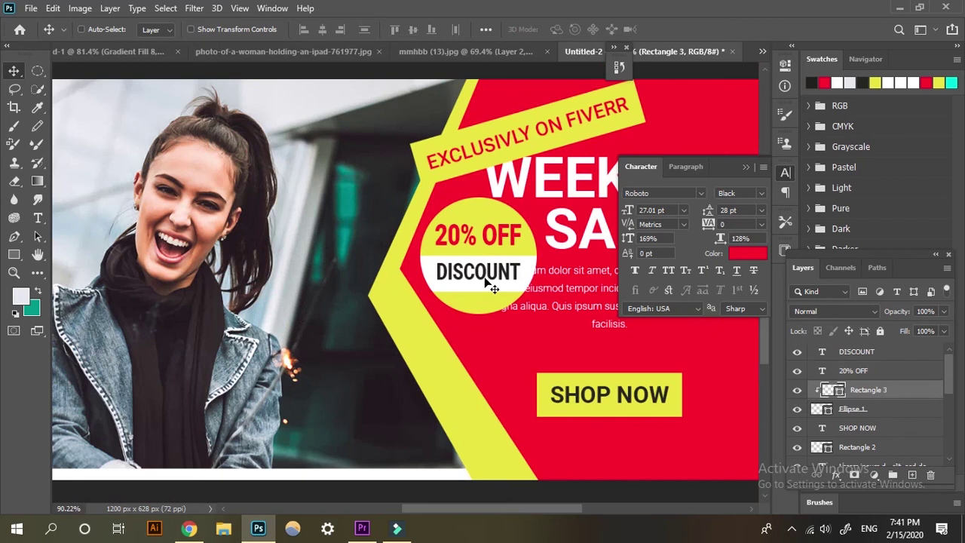
click(796, 409)
click(796, 408)
key(alt+bracketleft)
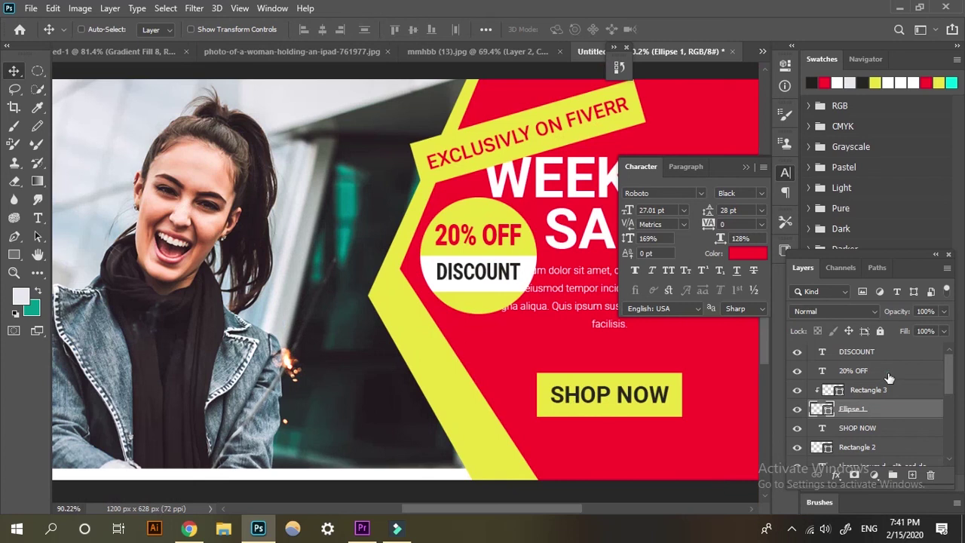
ctrl+click(888, 375)
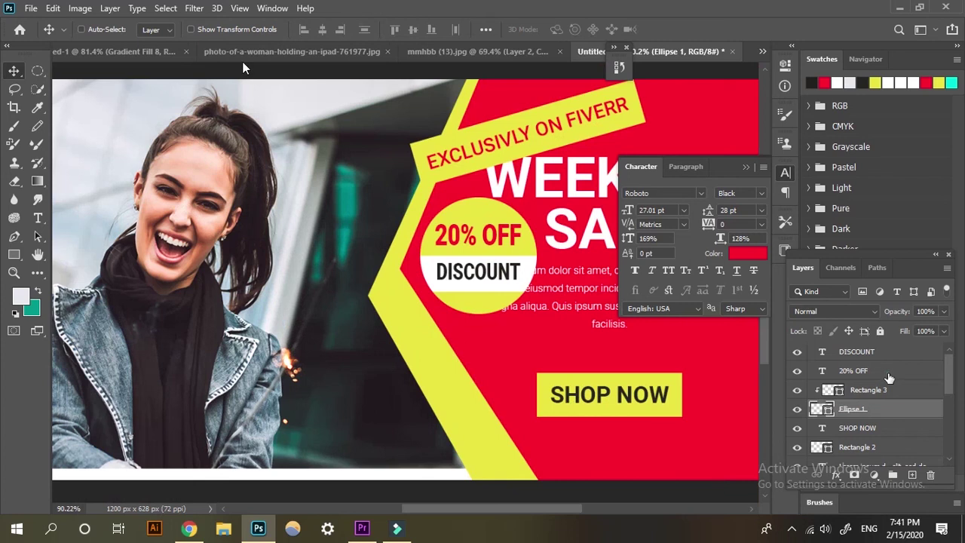
click(323, 29)
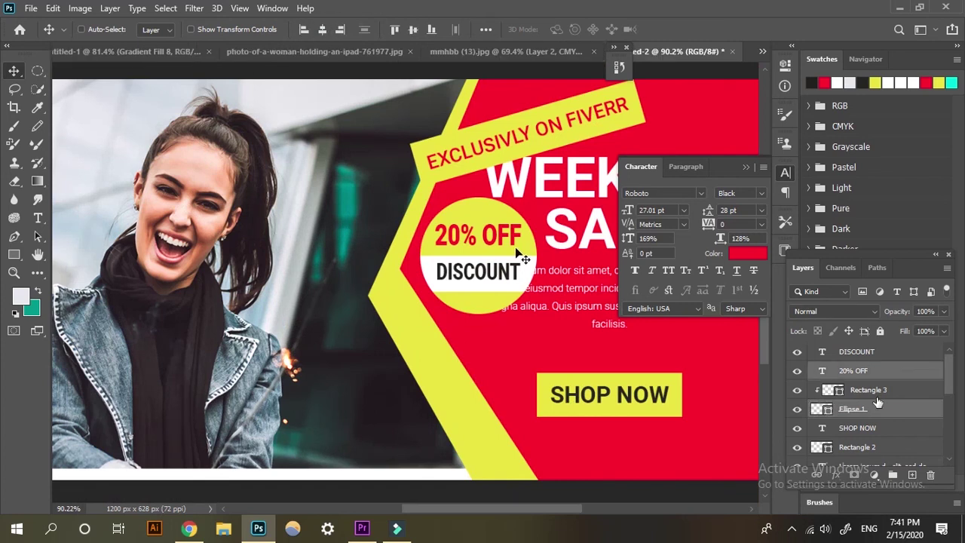
- Centre the DISCOUNT text horizontally on the Ellipse 1 circle
click(882, 390)
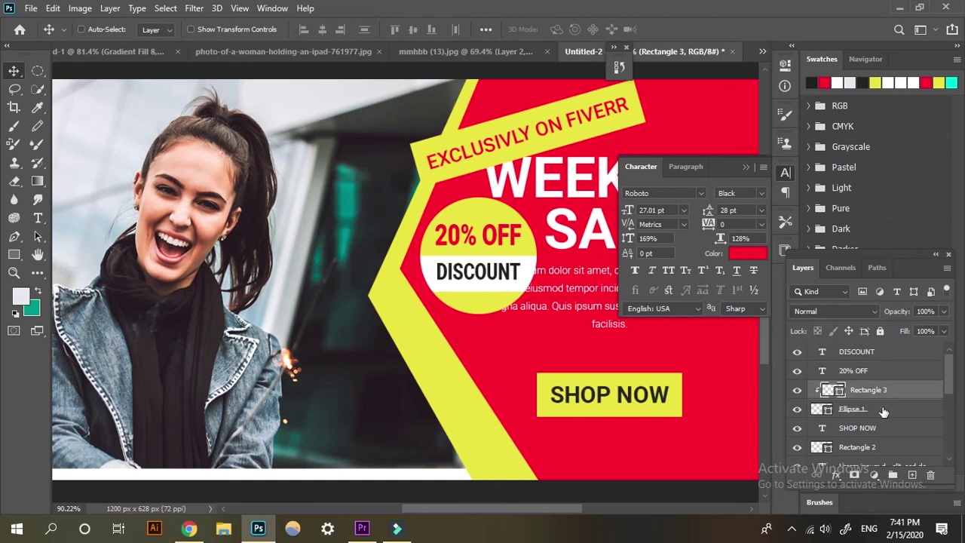
key(alt+bracketleft)
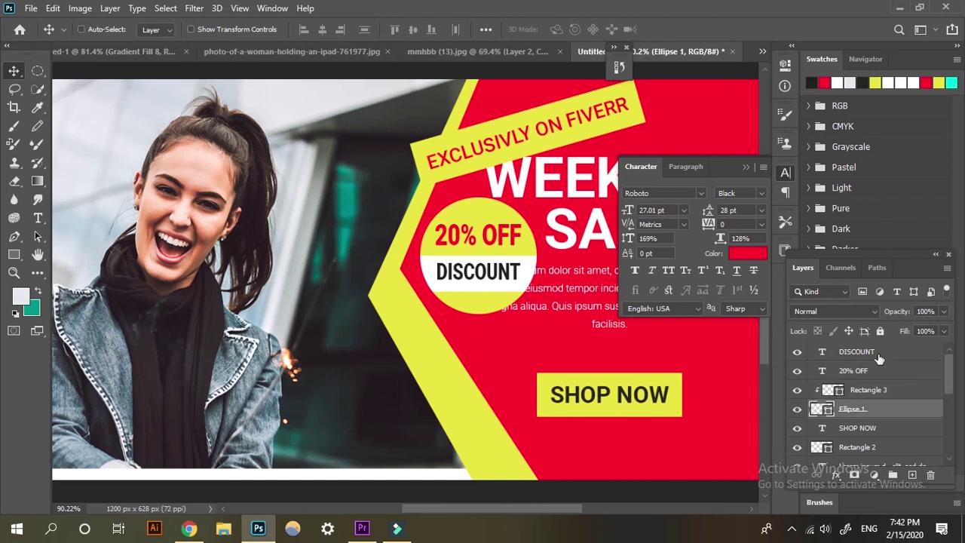
ctrl+click(870, 352)
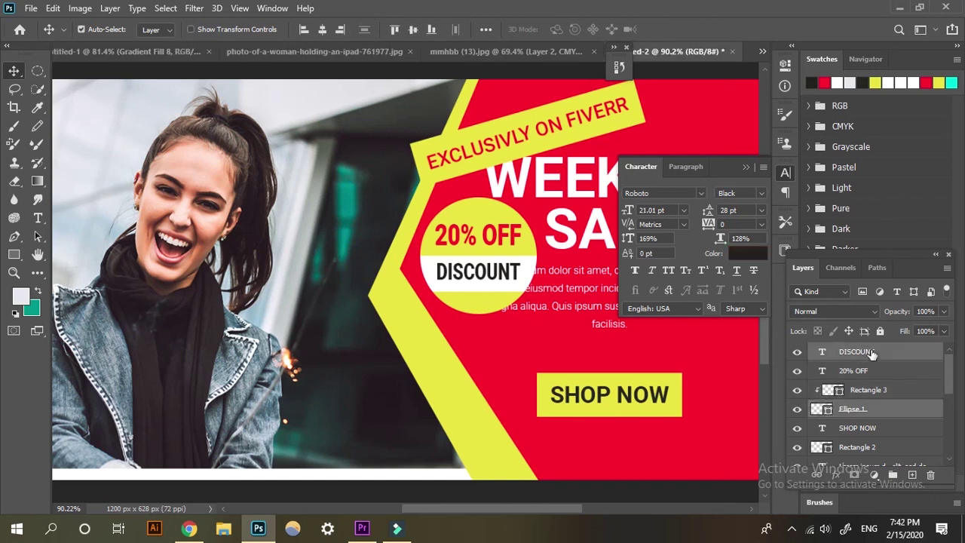
click(321, 29)
ctrl+click(823, 357)
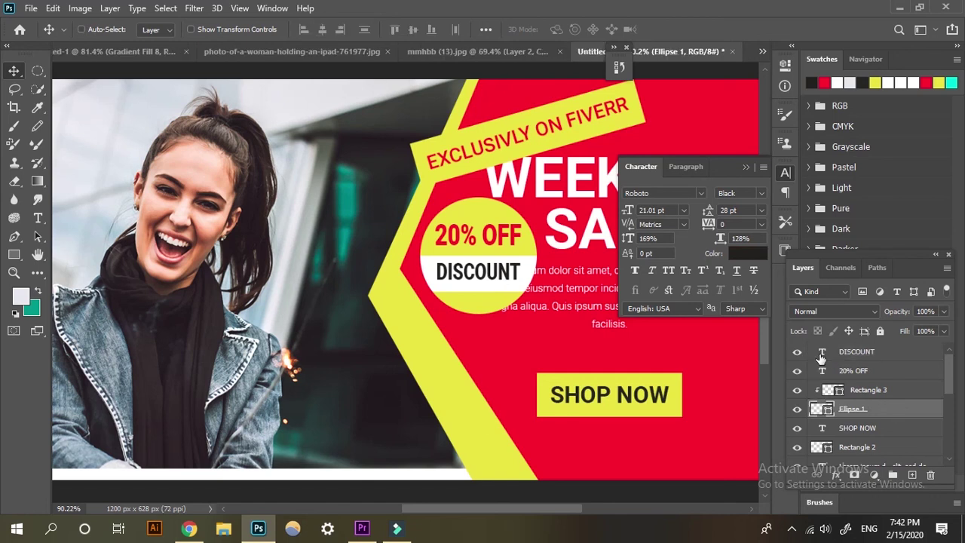
click(821, 356)
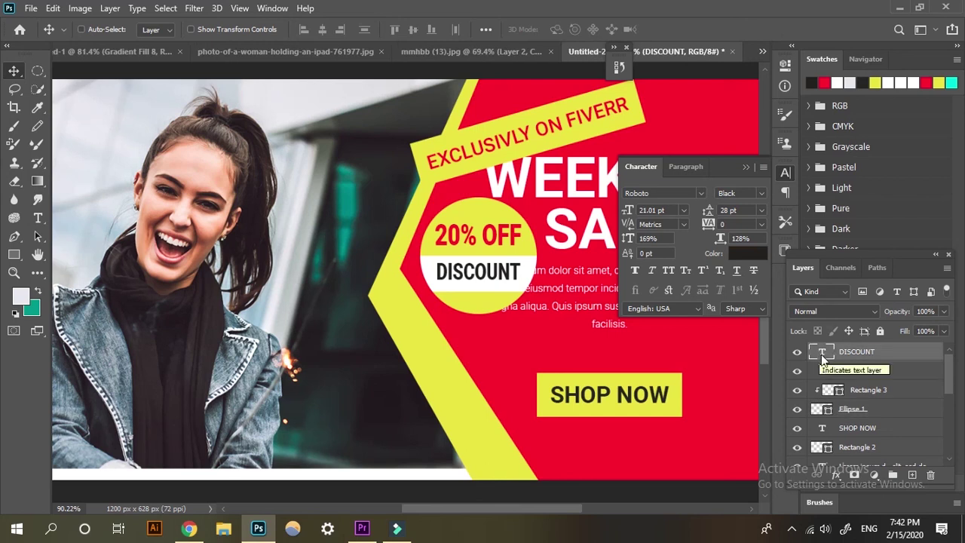
- Switch the Layers panel to Large Thumbnails
right_click(821, 354)
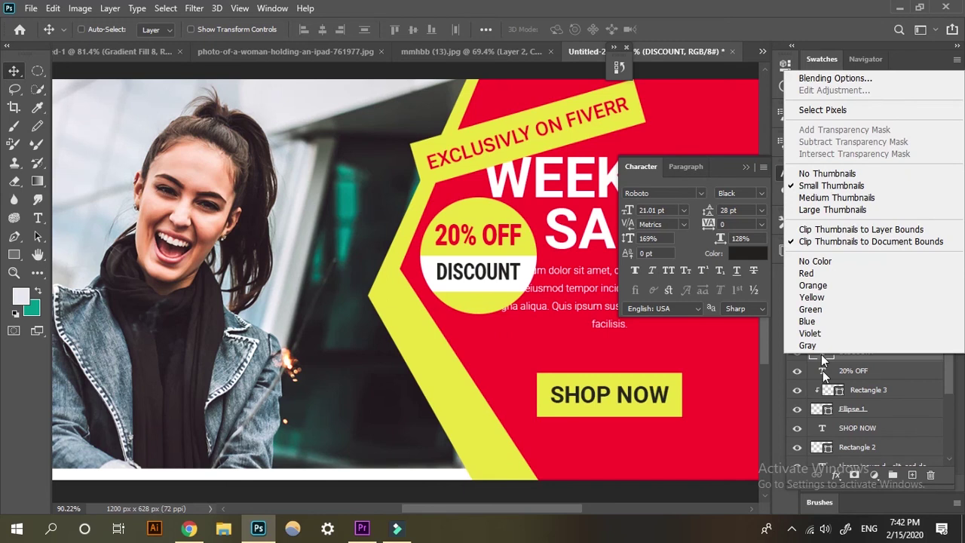
click(832, 209)
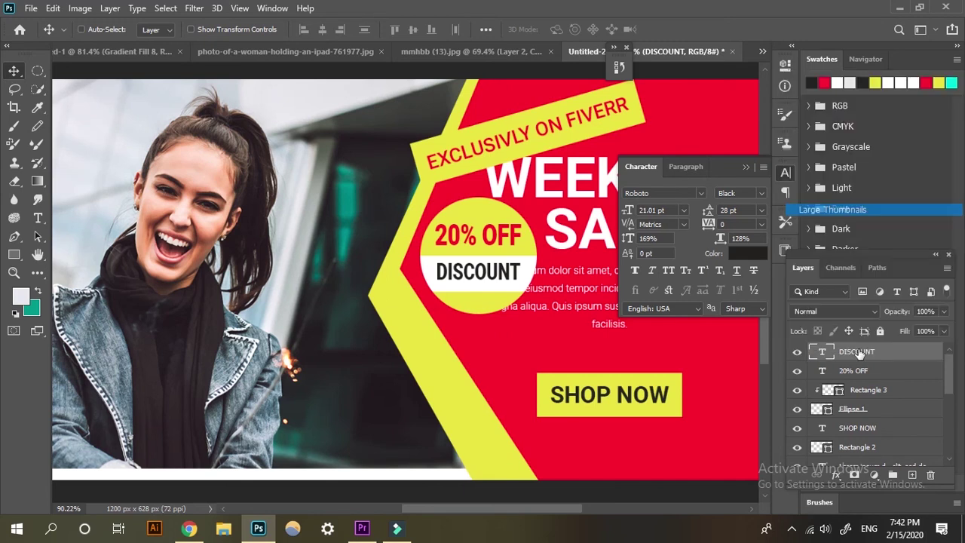
scroll(866, 419, down, 1)
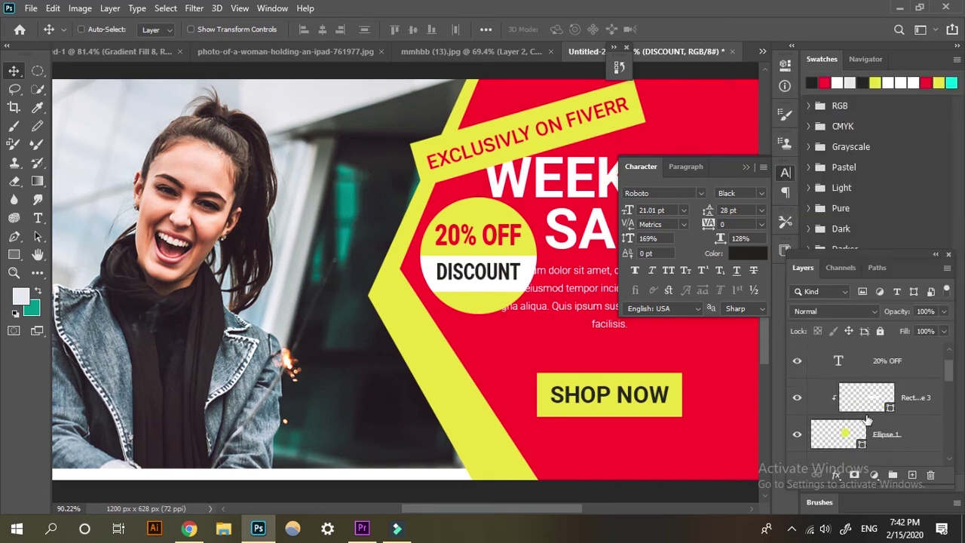
scroll(866, 419, down, 1)
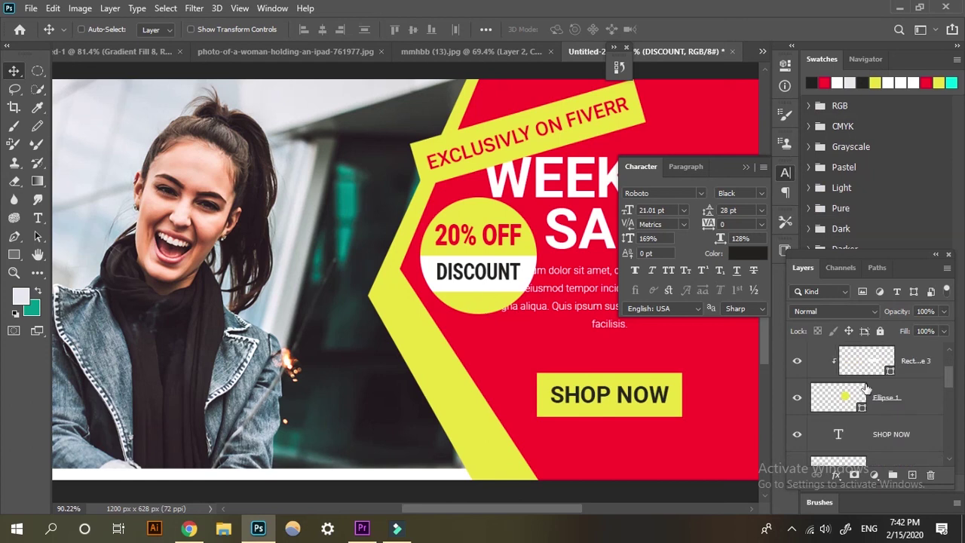
scroll(866, 386, down, 1)
scroll(883, 399, up, 2)
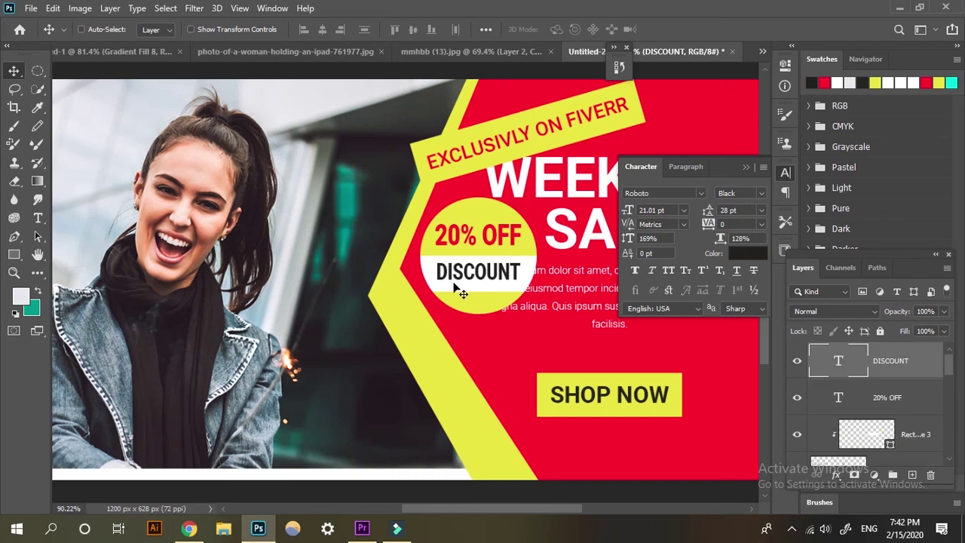
- Enable Auto-Select for the Move tool and pick the Ellipse 1 circle on the canvas
click(92, 29)
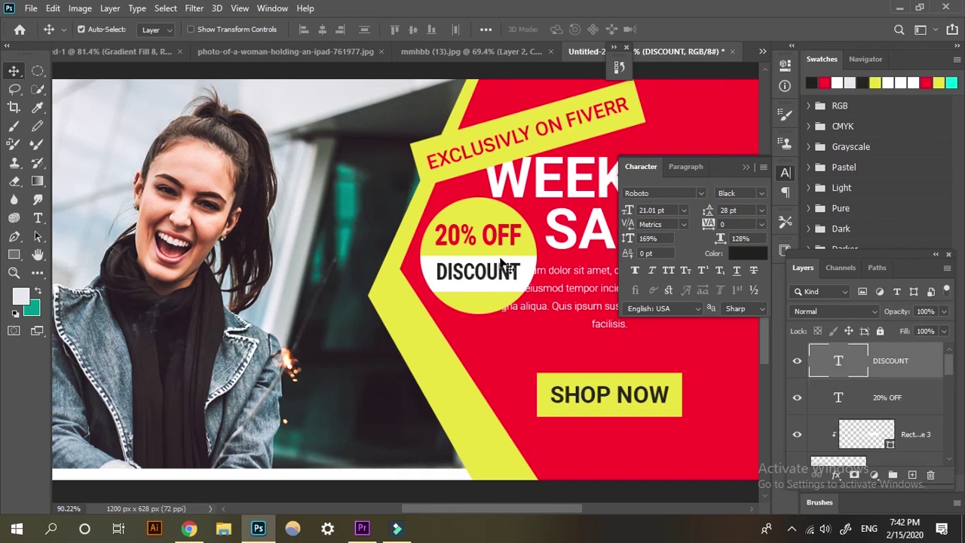
click(479, 213)
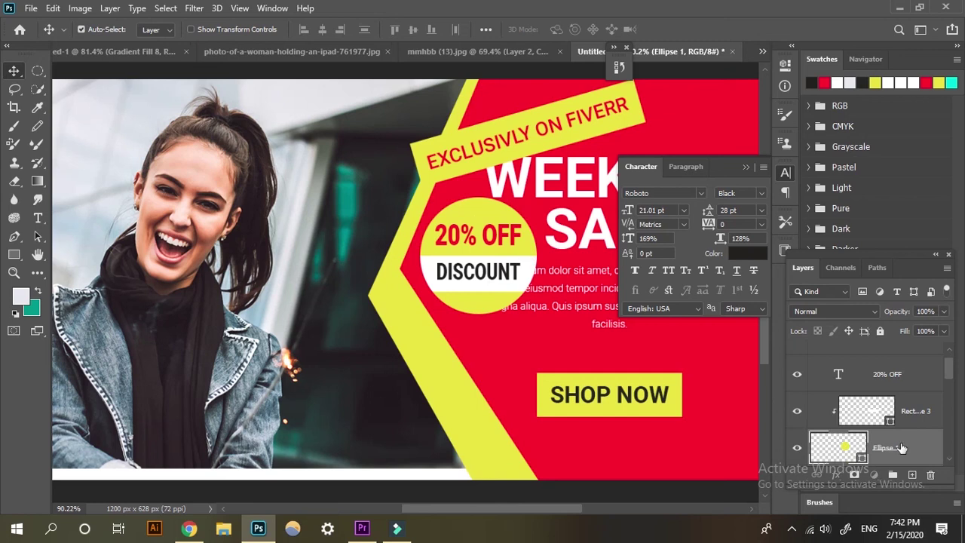
scroll(892, 407, up, 1)
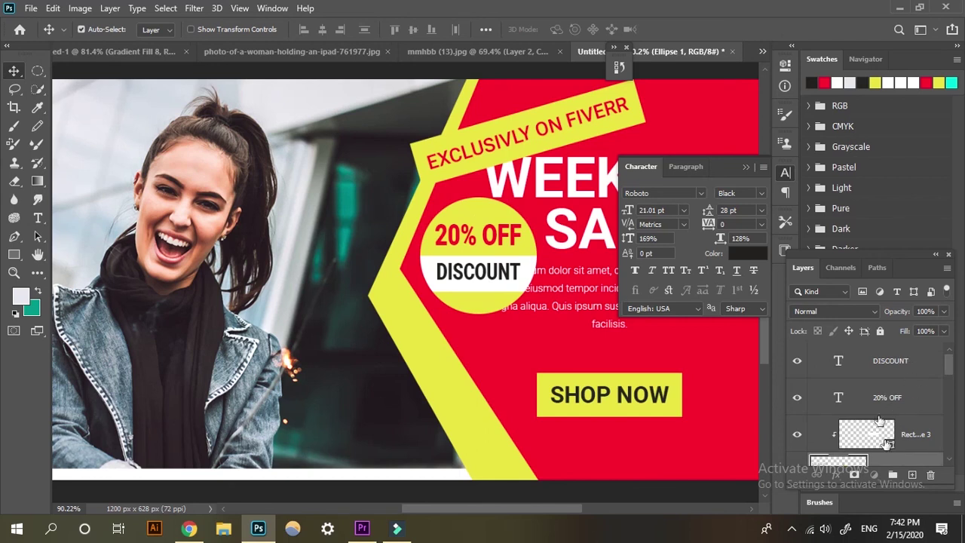
- Shift the 20% OFF text slightly to the right on the yellow circle
scroll(889, 410, down, 1)
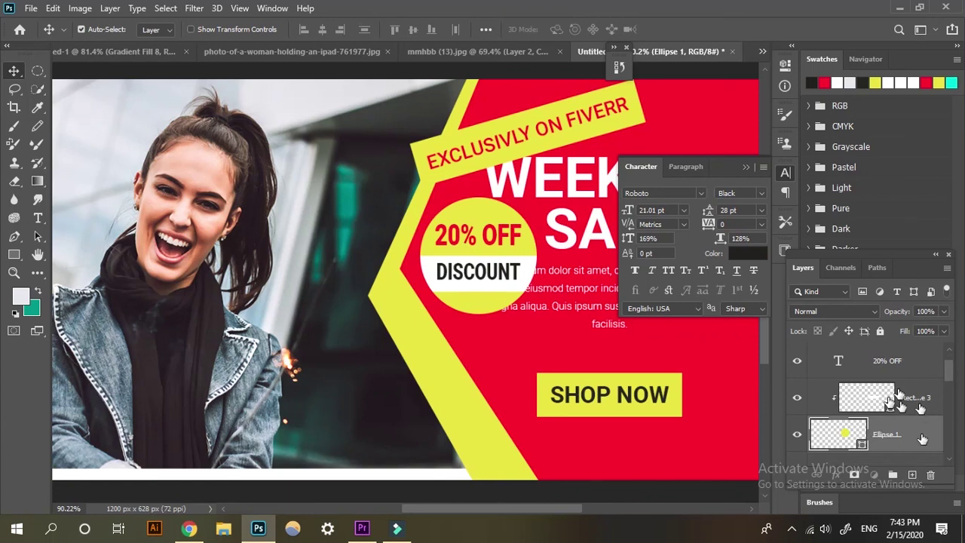
scroll(923, 439, up, 1)
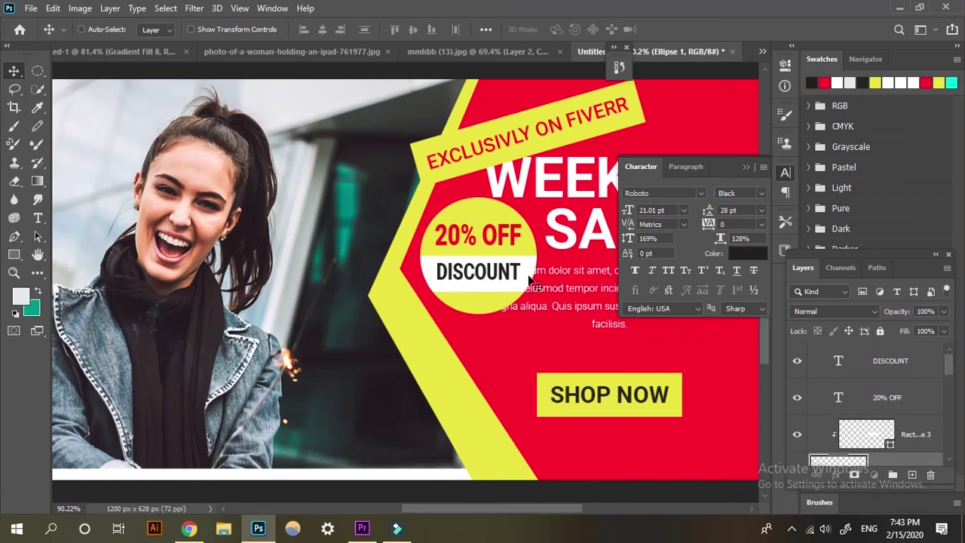
drag(504, 236, 525, 237)
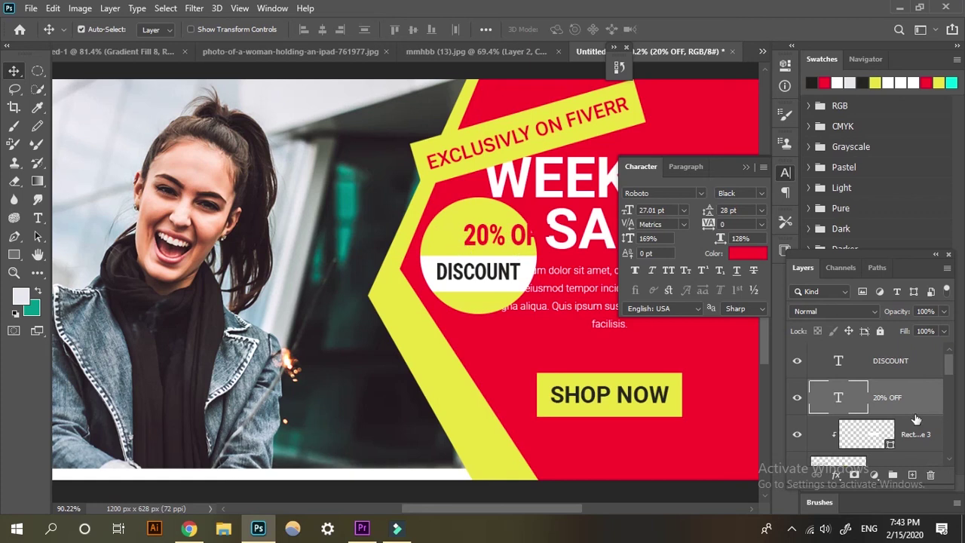
scroll(915, 419, down, 1)
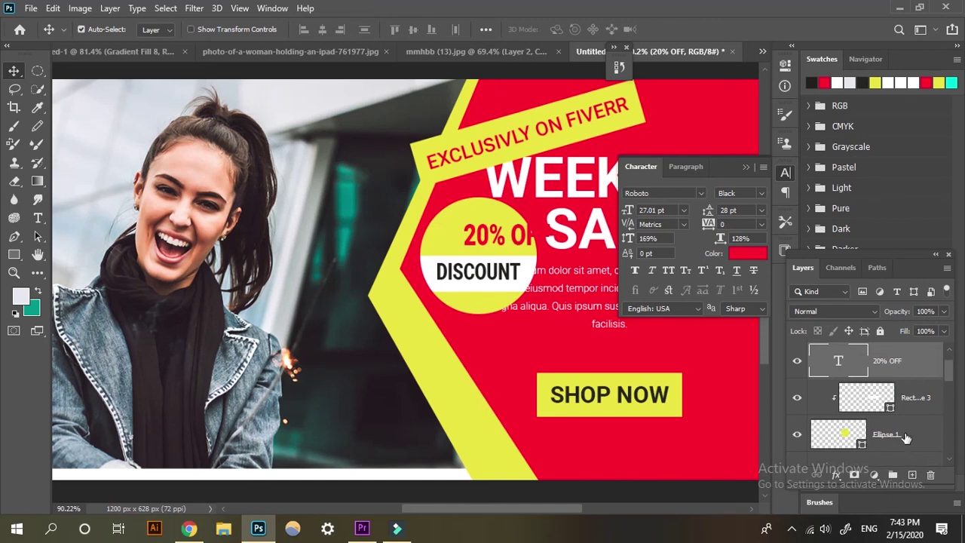
- Align 20% OFF and Ellipse 1 on their horizontal centres and move both slightly left
key(ctrl)
ctrl+click(914, 434)
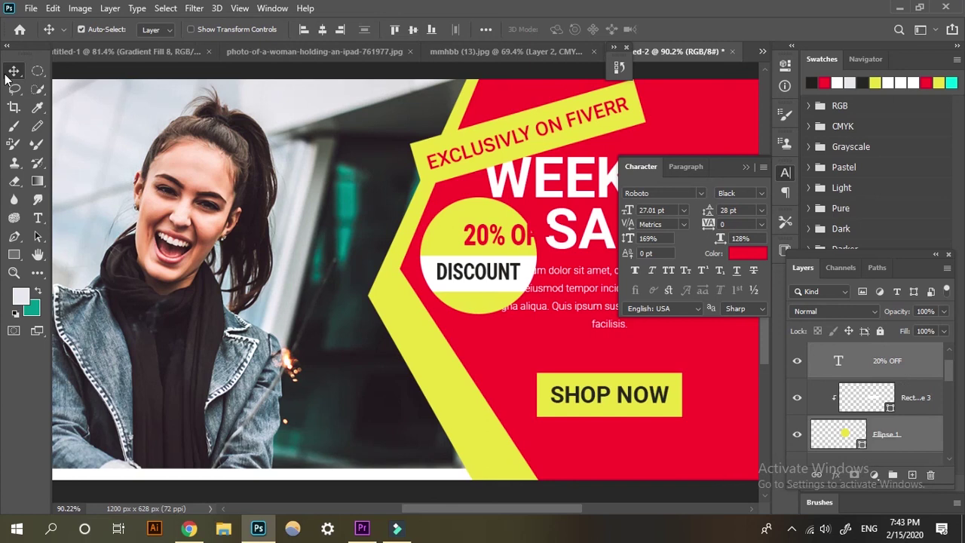
click(322, 30)
drag(530, 267, 515, 255)
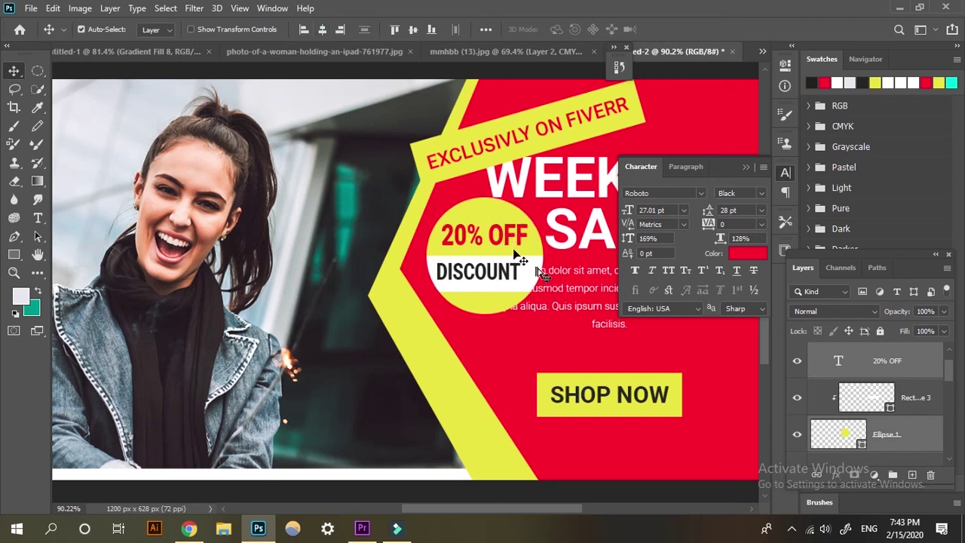
drag(514, 255, 510, 254)
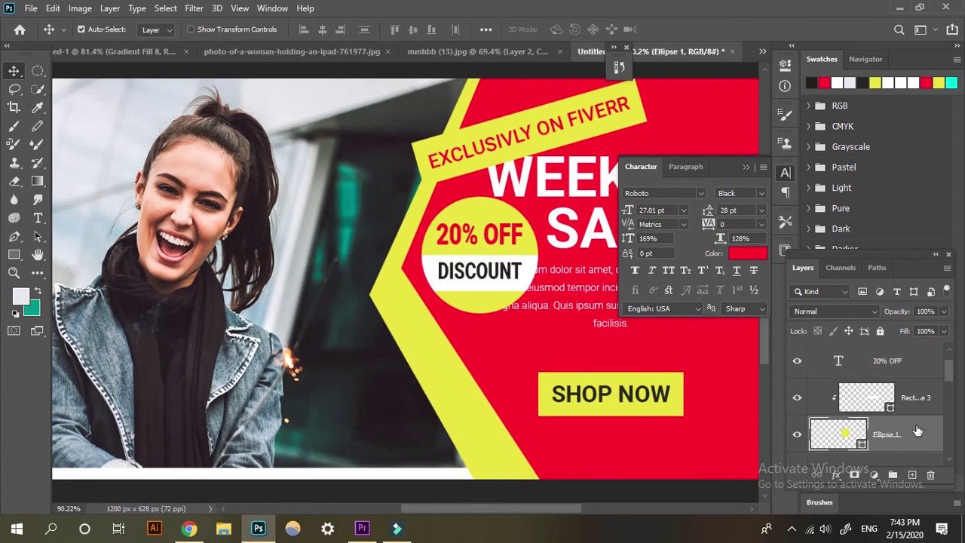
click(915, 432)
scroll(917, 430, up, 1)
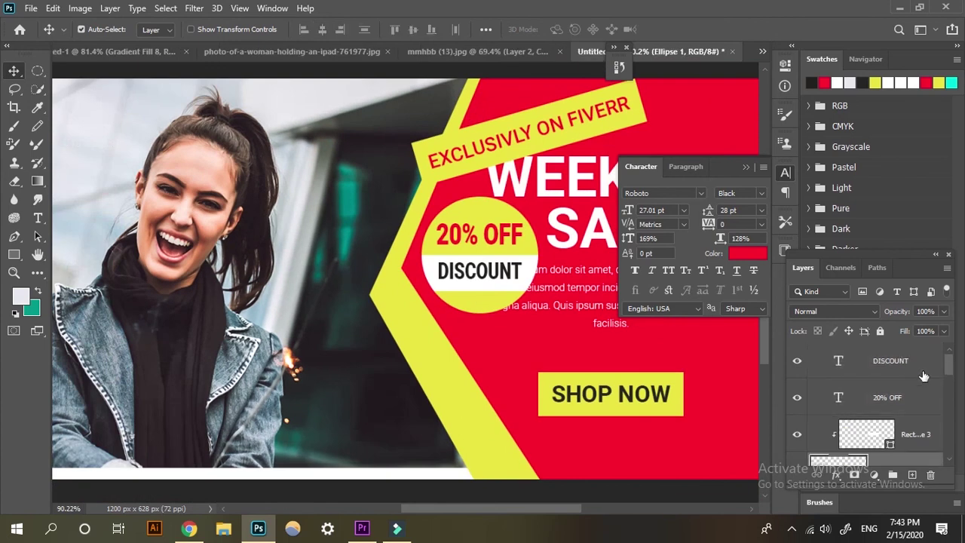
- Group the DISCOUNT, 20% OFF and Ellipse 1 layers and rename Group 1 to 'DISCOUNT'
shift+click(923, 375)
key(ctrl+g)
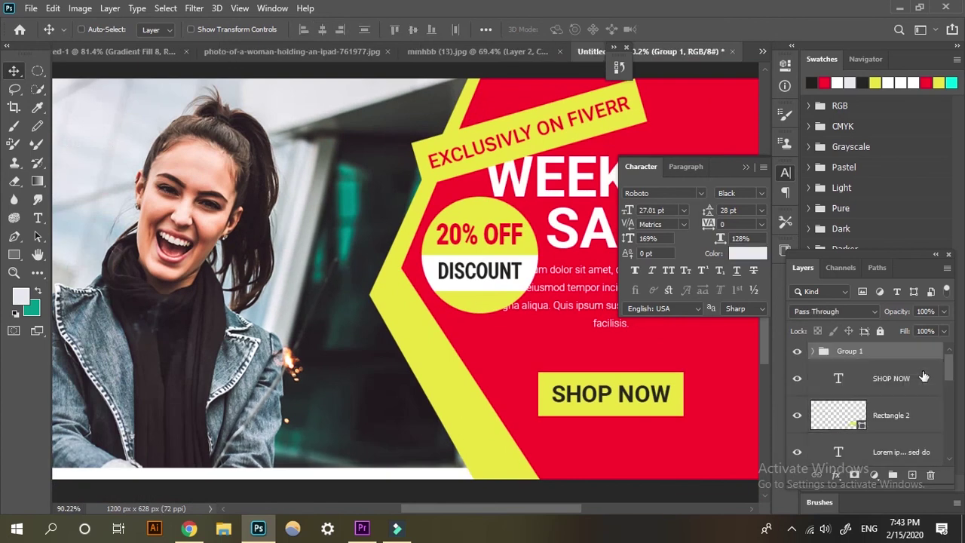
key(ctrl)
double_click(847, 352)
text(DISCO)
text(UNT)
key(Return)
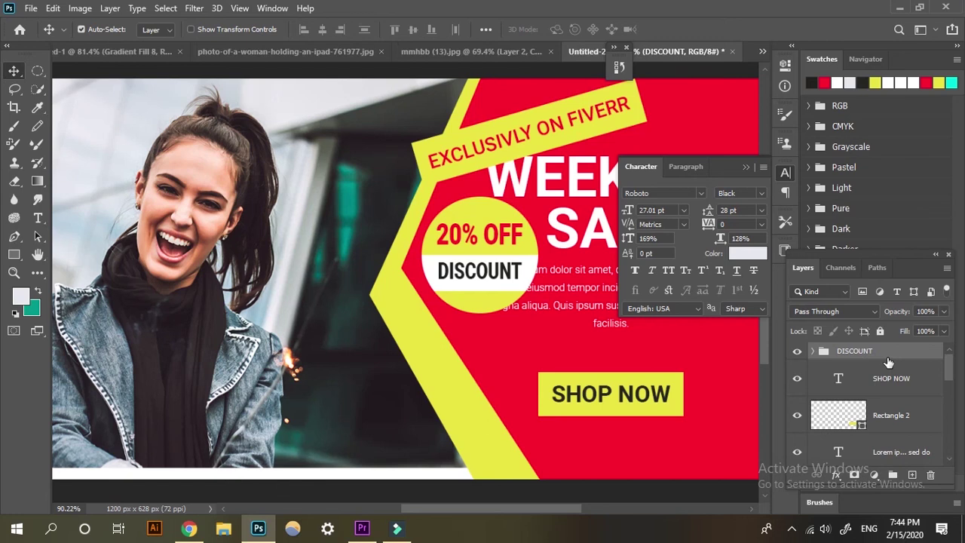
key(ctrl+t)
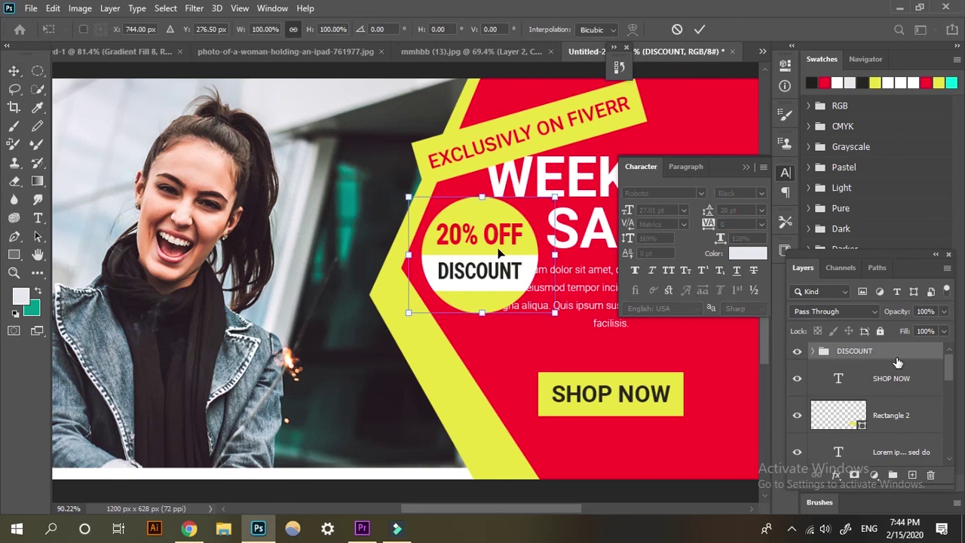
- Move the DISCOUNT group down-left onto the yellow stripe, rotated about -14° counter-clockwise
drag(456, 302, 403, 404)
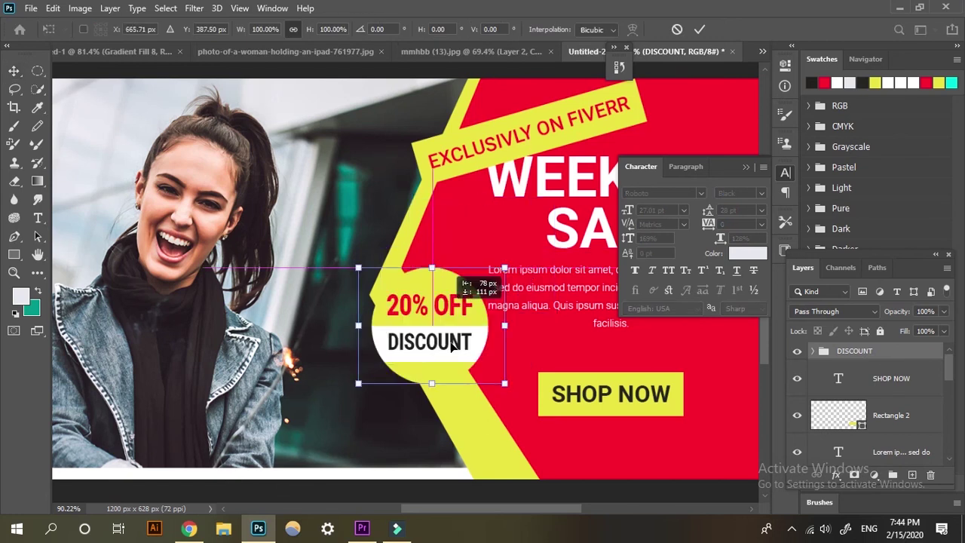
drag(519, 299, 522, 295)
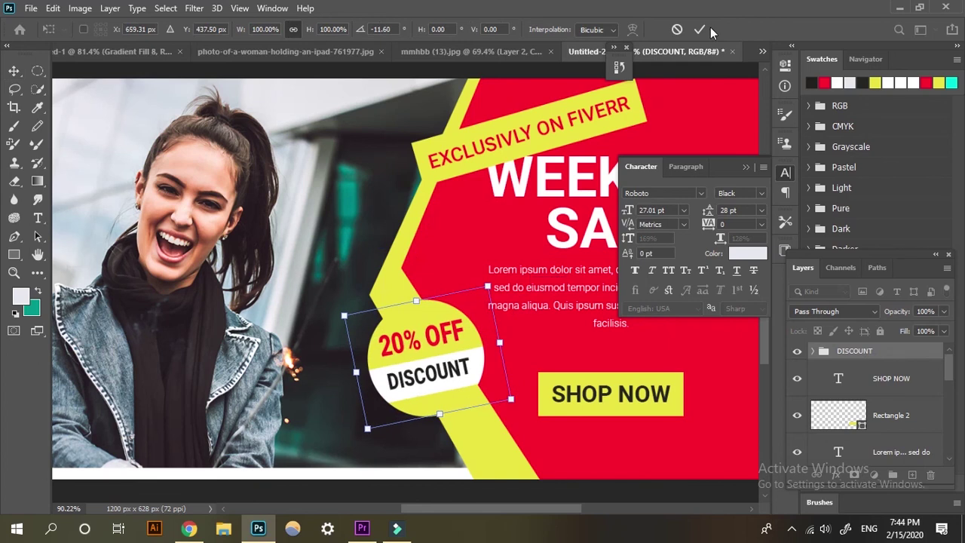
click(709, 30)
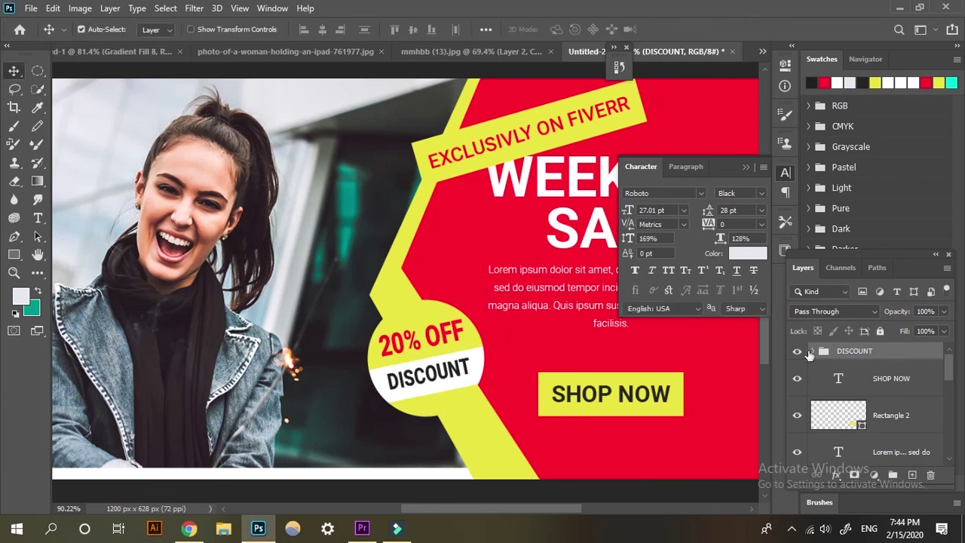
scroll(450, 426, down, 1)
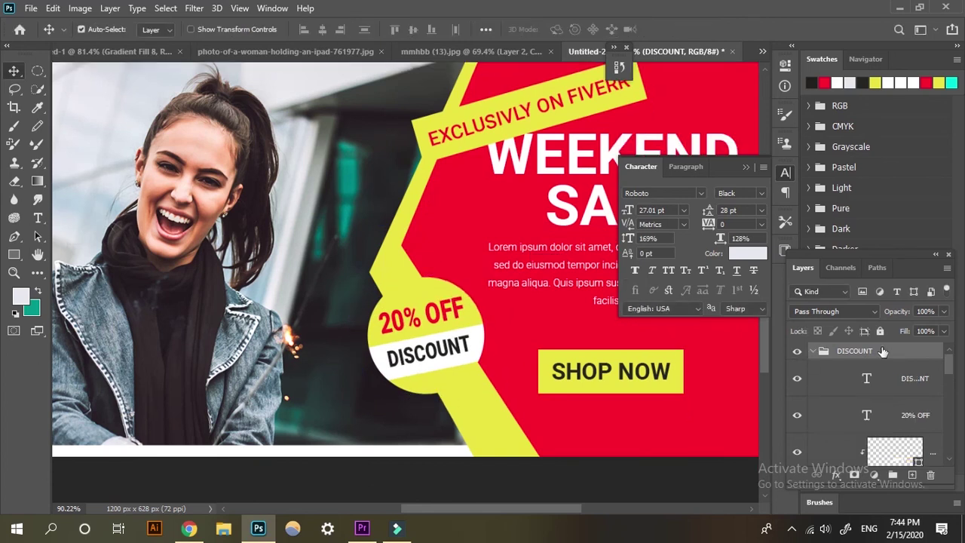
scroll(937, 438, down, 2)
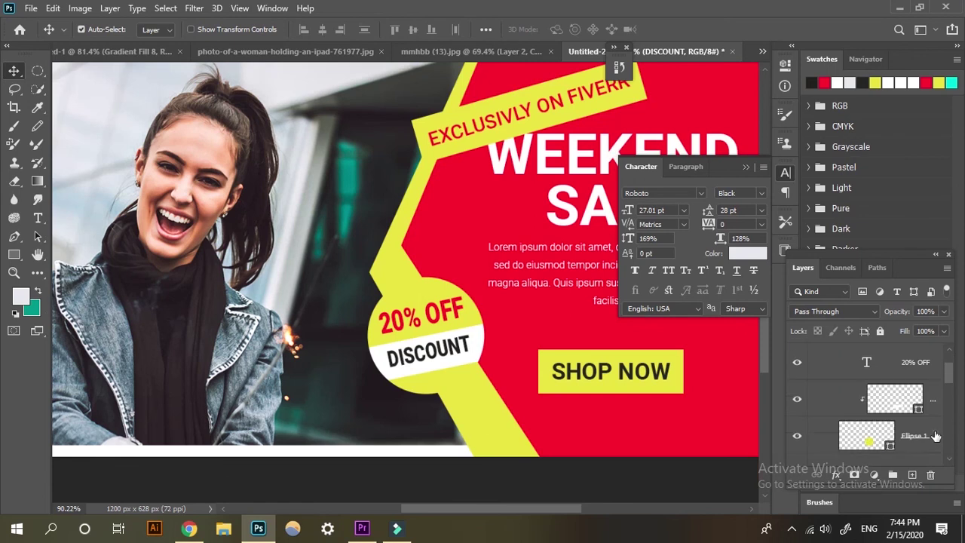
click(935, 436)
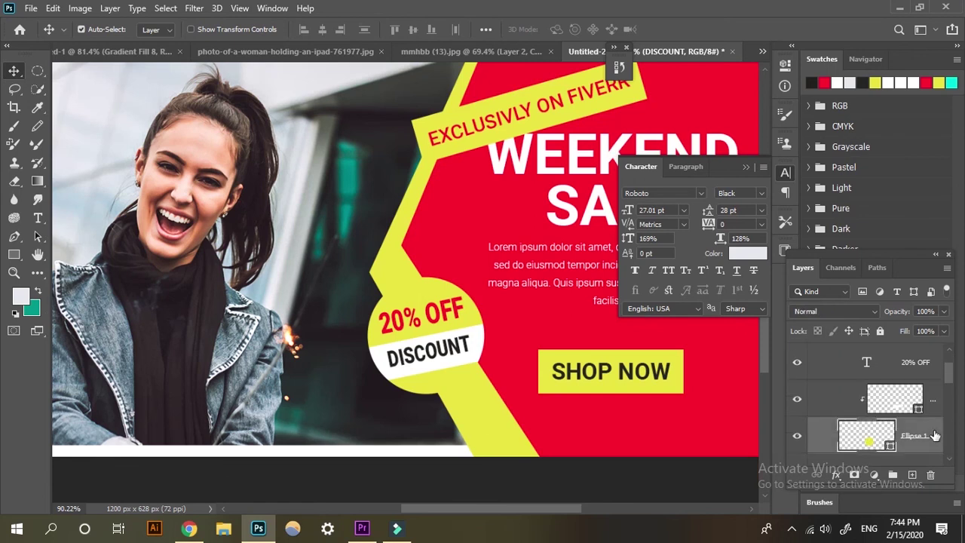
- Give Ellipse 1 a drop shadow and Bevel & Emboss with depth 209 and size 7
double_click(934, 436)
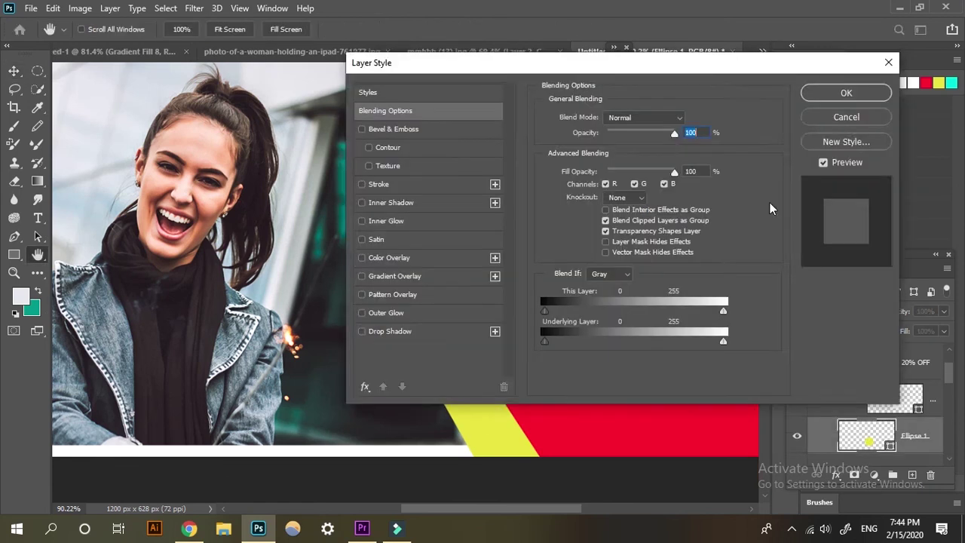
drag(573, 63, 769, 42)
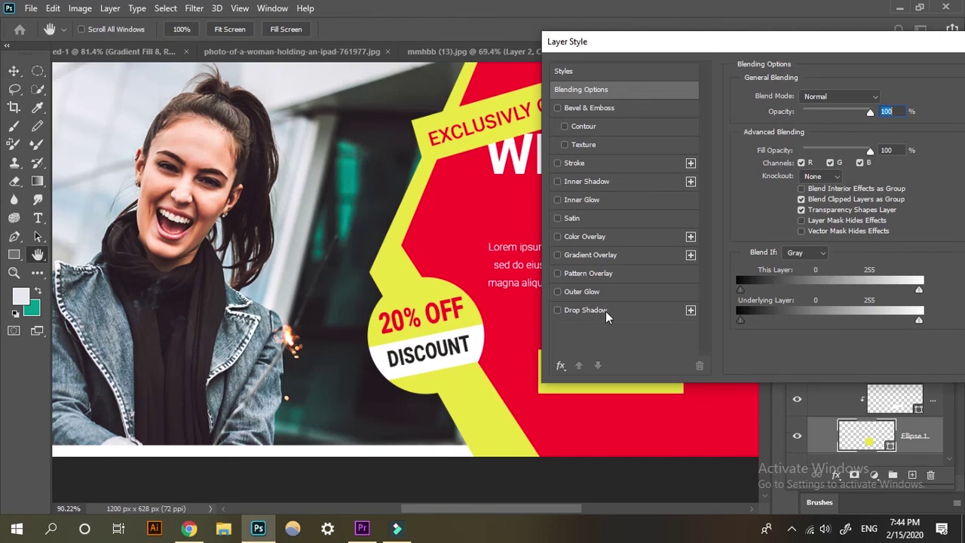
click(606, 311)
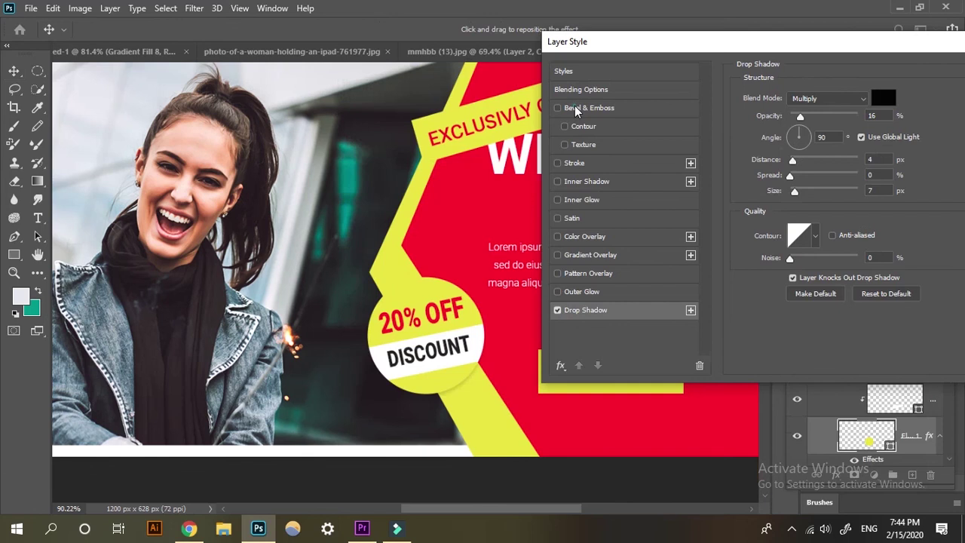
click(575, 108)
drag(801, 126, 810, 130)
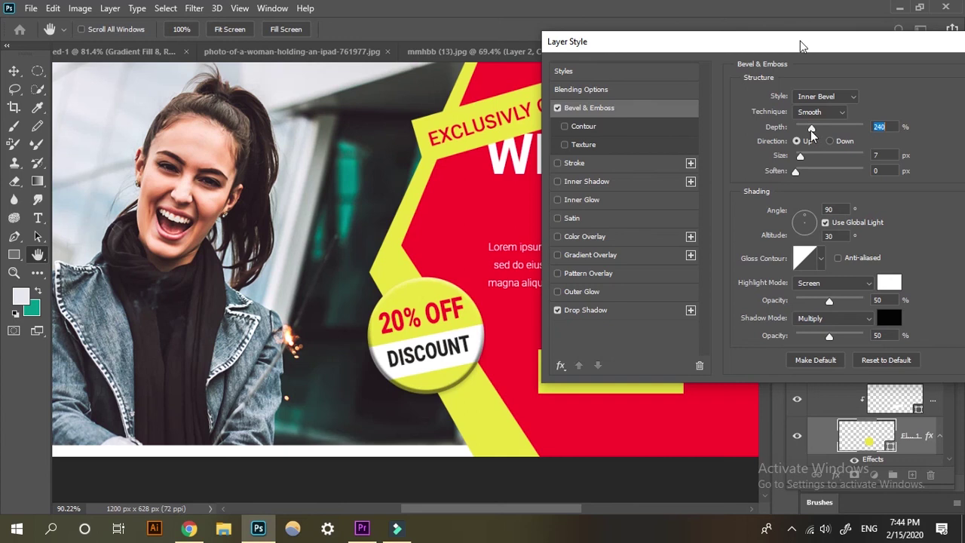
drag(625, 41, 450, 61)
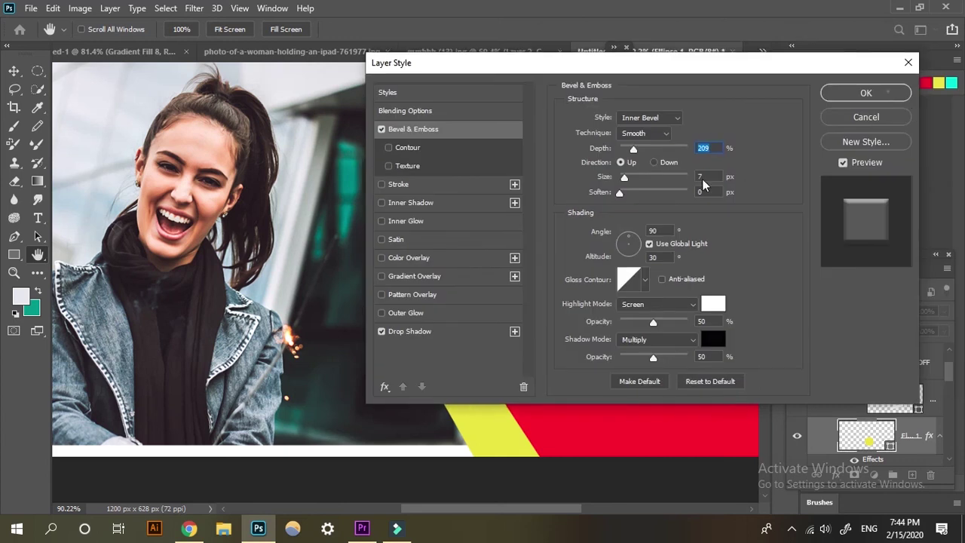
key(Return)
- Select the Rectangle 1 ribbon layer behind the EXCLUSIVLY ON FIVERR text
scroll(490, 344, down, 1)
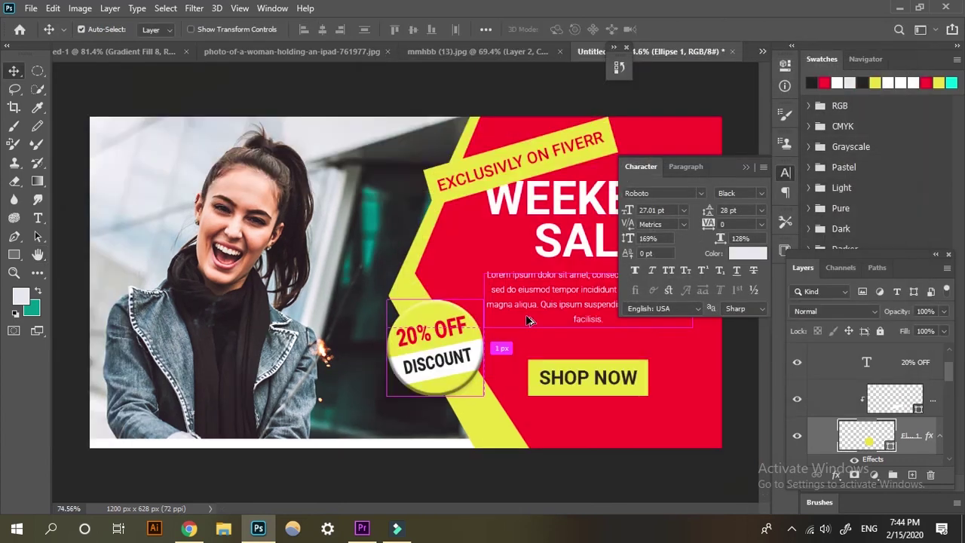
scroll(430, 345, up, 2)
scroll(495, 186, down, 2)
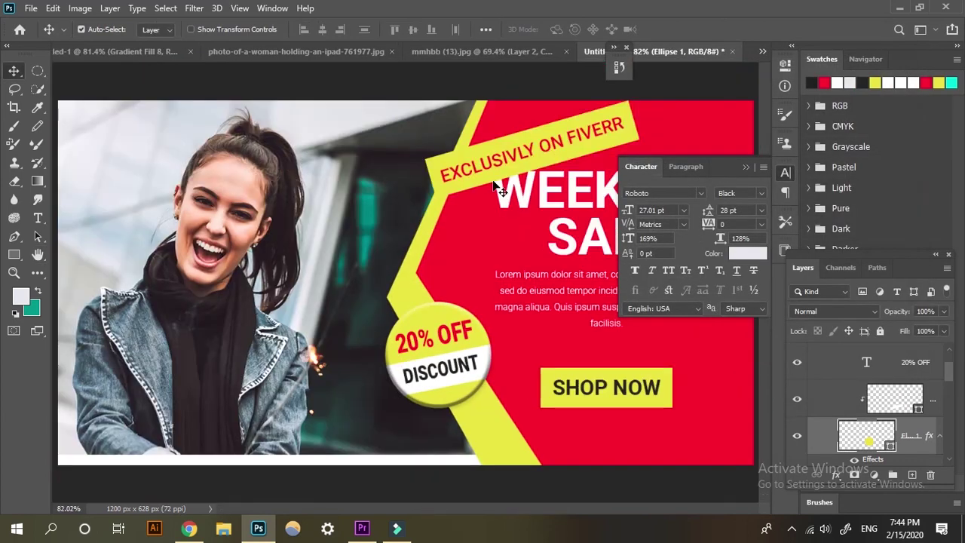
click(583, 137)
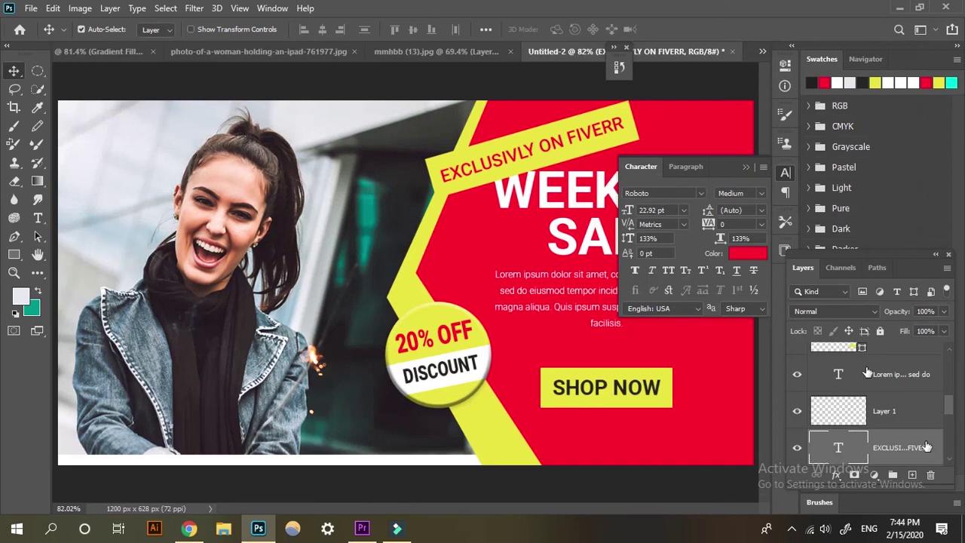
scroll(535, 153, up, 2)
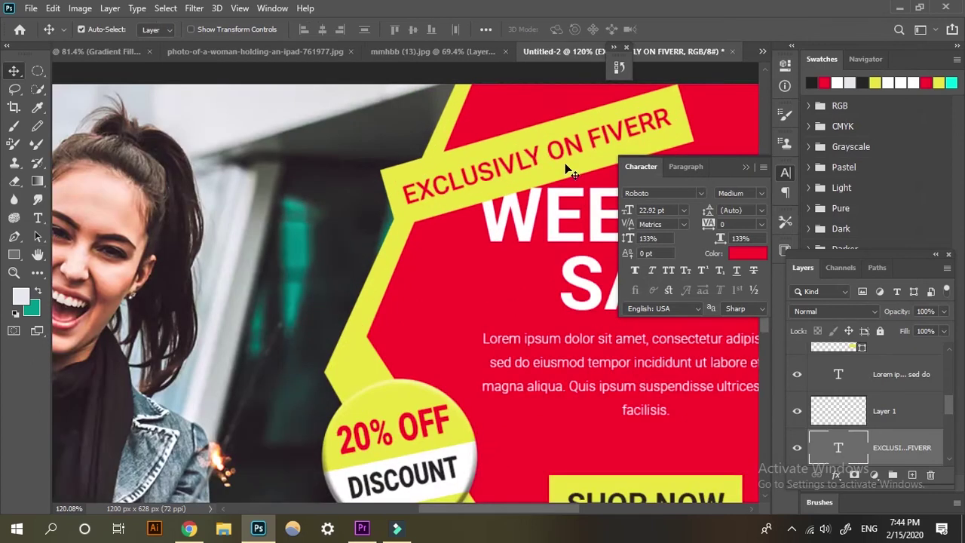
scroll(535, 153, up, 3)
scroll(914, 439, down, 2)
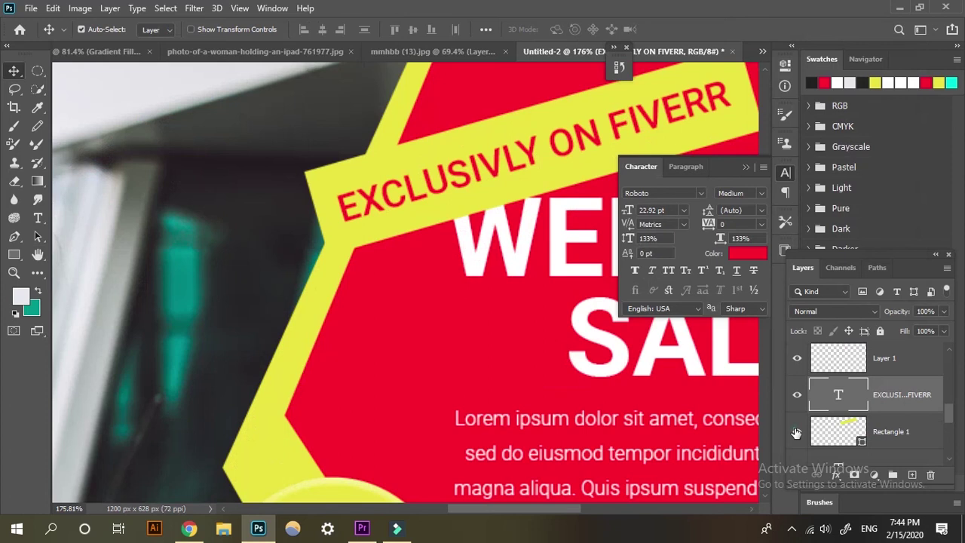
scroll(414, 279, down, 3)
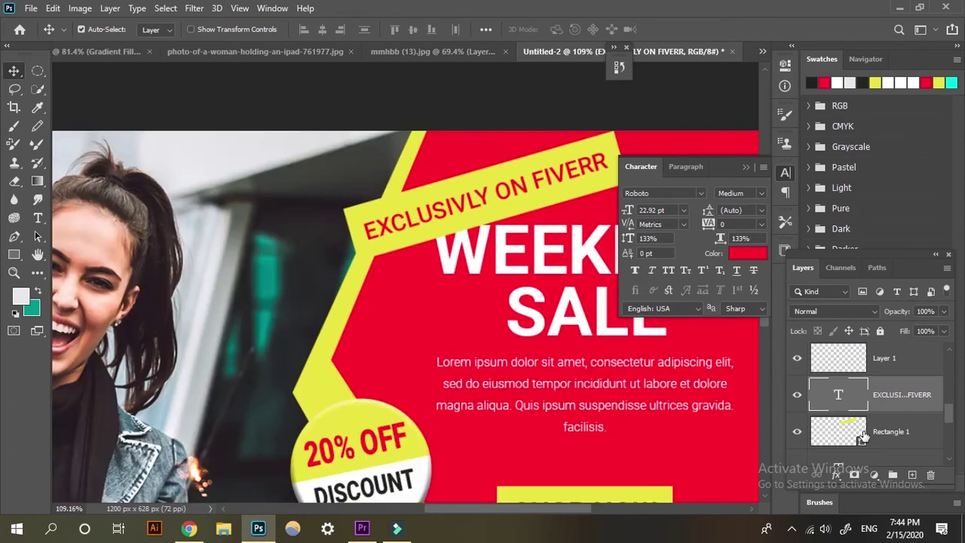
click(926, 441)
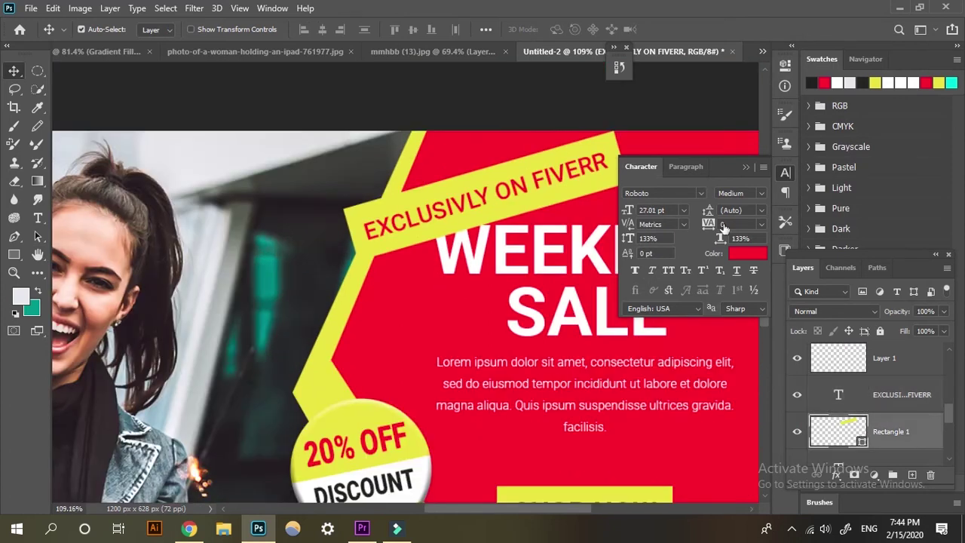
- Add a drop shadow at 31% opacity to the Rectangle 1 ribbon
key(h)
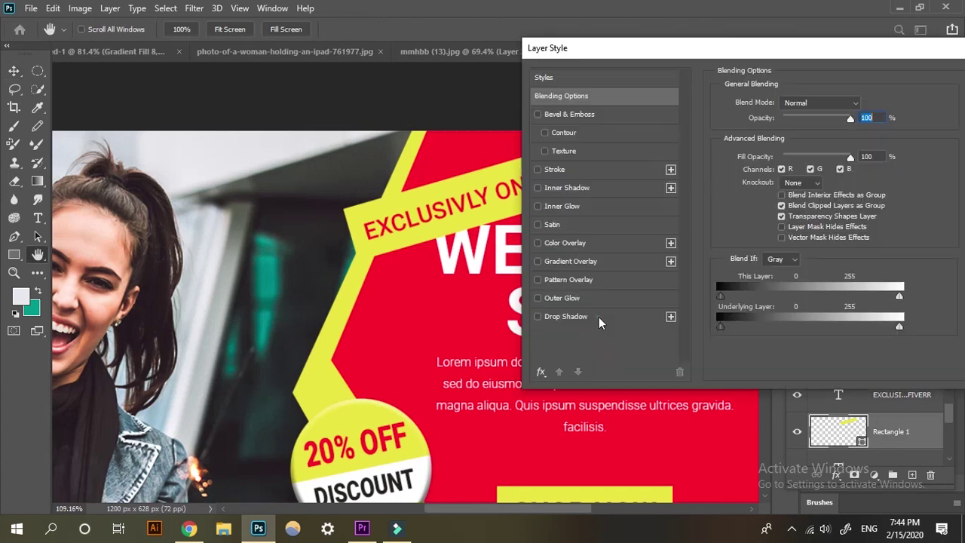
click(597, 320)
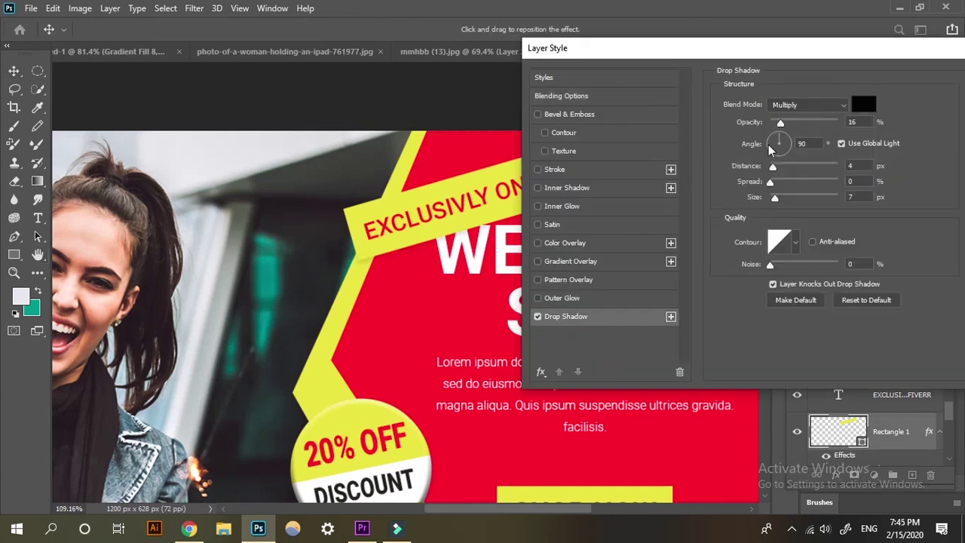
drag(788, 127, 792, 125)
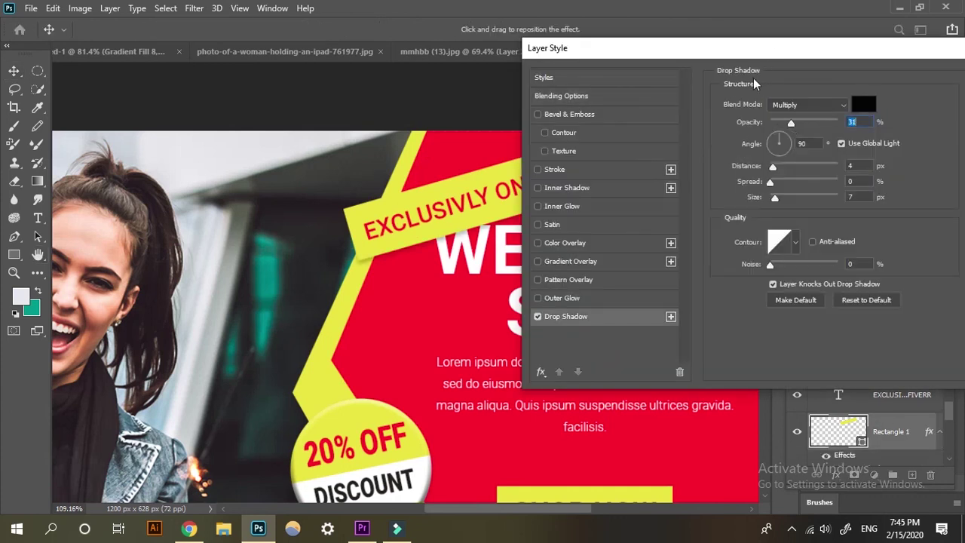
drag(770, 53, 657, 72)
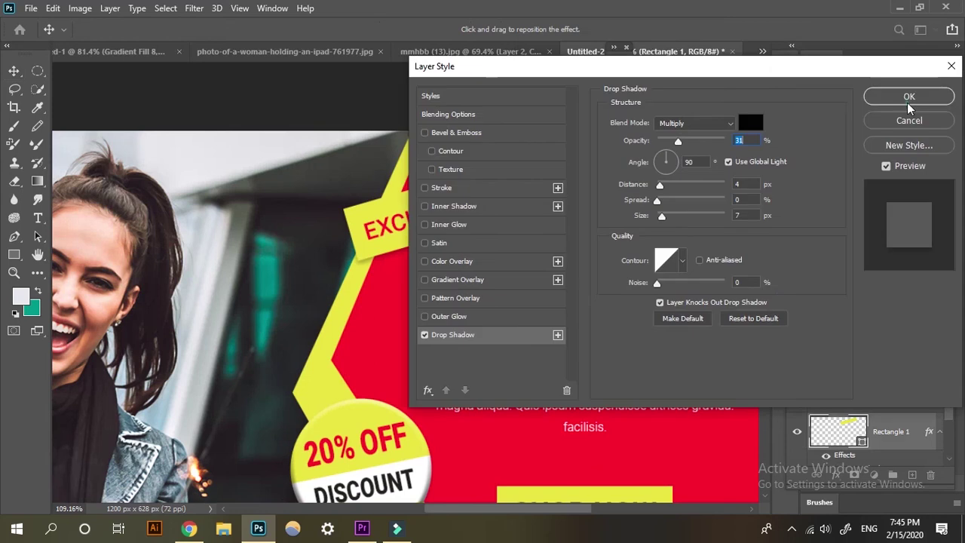